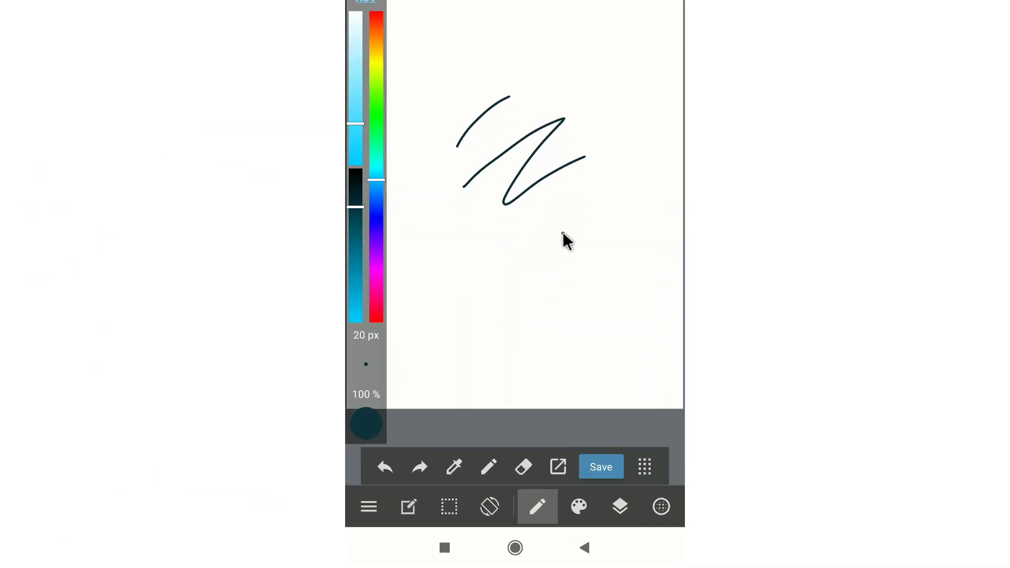
- Enable the Use pen pressure setting and draw a test stroke below the existing lines
click(307, 469)
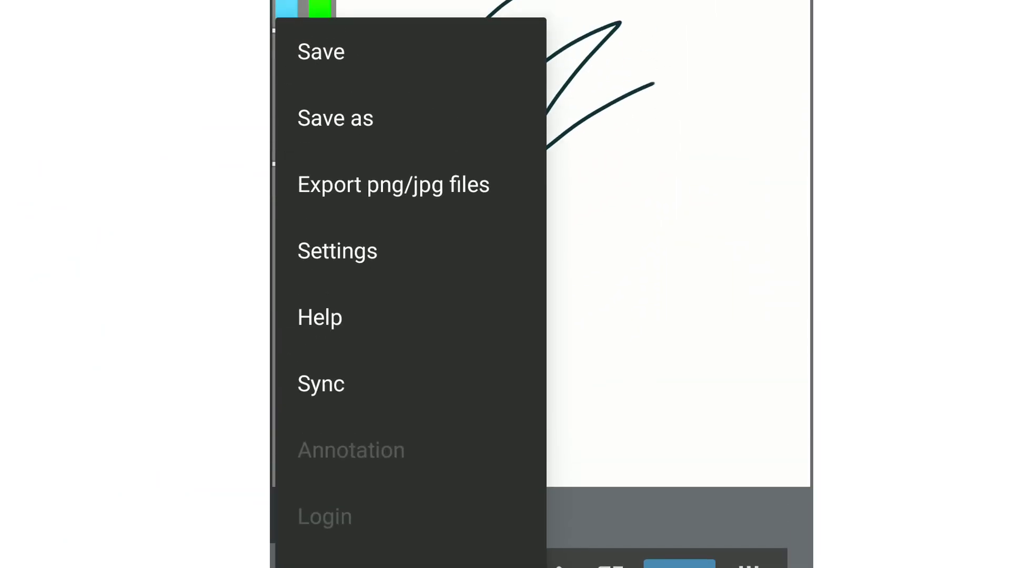
click(311, 248)
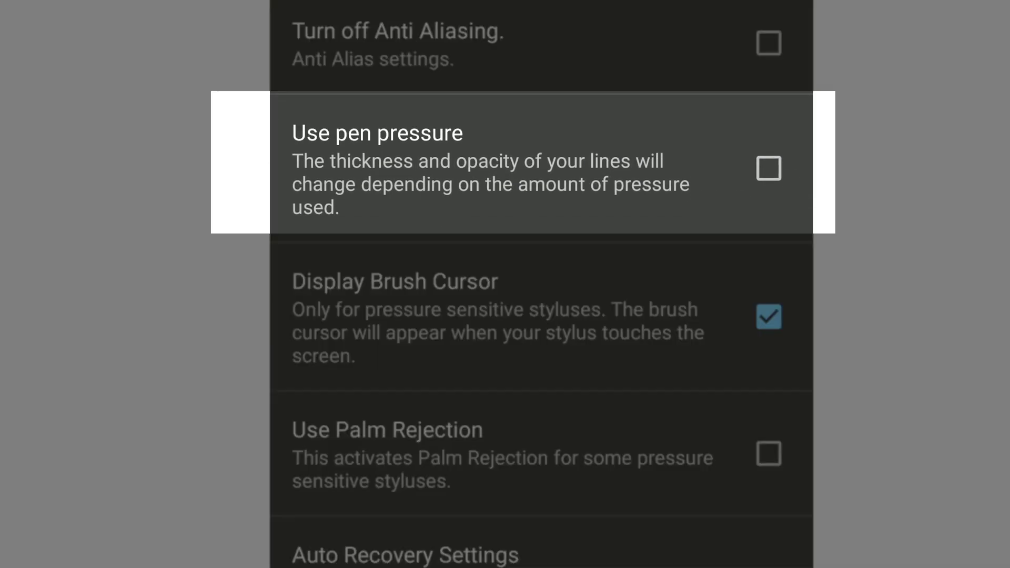
click(778, 181)
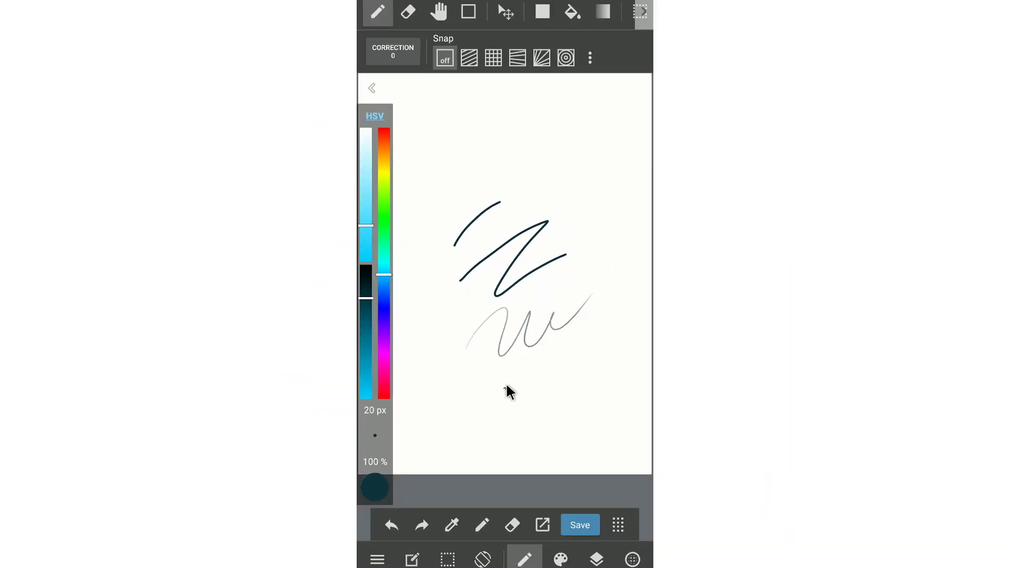
drag(517, 380, 557, 365)
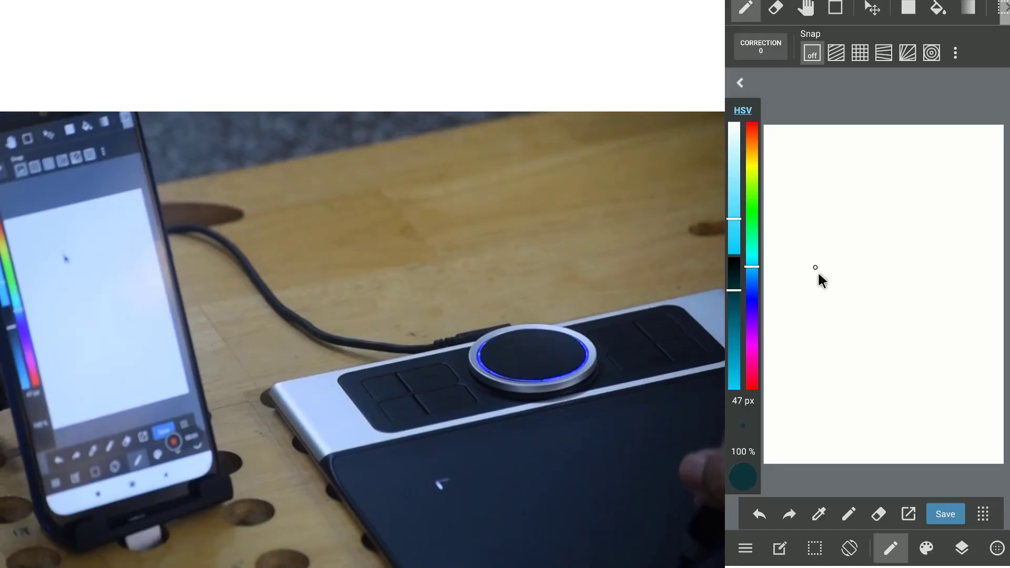
- Switch to the 20 px Pencil brush and sketch the side of the face with light guide lines
drag(852, 206, 848, 259)
click(926, 548)
click(837, 229)
click(763, 363)
mouse_move(857, 202)
mouse_down()
mouse_move(847, 259)
mouse_move(866, 311)
mouse_up()
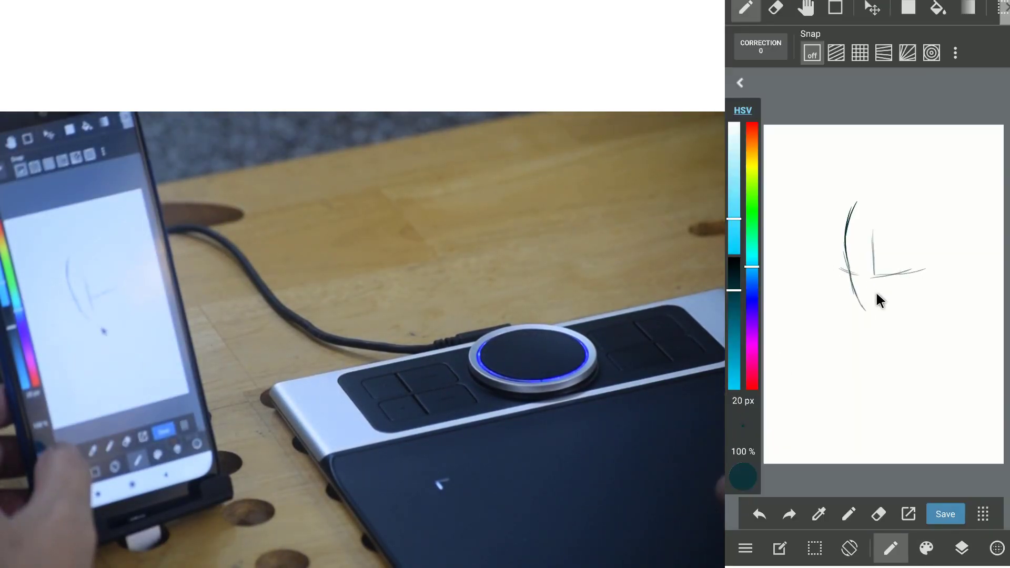
- Sketch the face's centre line, chin and jaw, and the rounded outline of the head
drag(873, 252, 877, 305)
drag(873, 318, 894, 322)
drag(895, 323, 914, 308)
drag(859, 206, 899, 197)
mouse_move(907, 184)
mouse_down()
mouse_move(934, 282)
mouse_move(928, 297)
mouse_up()
drag(843, 270, 854, 293)
mouse_move(863, 217)
mouse_down()
mouse_move(870, 259)
mouse_move(916, 326)
mouse_move(943, 258)
mouse_up()
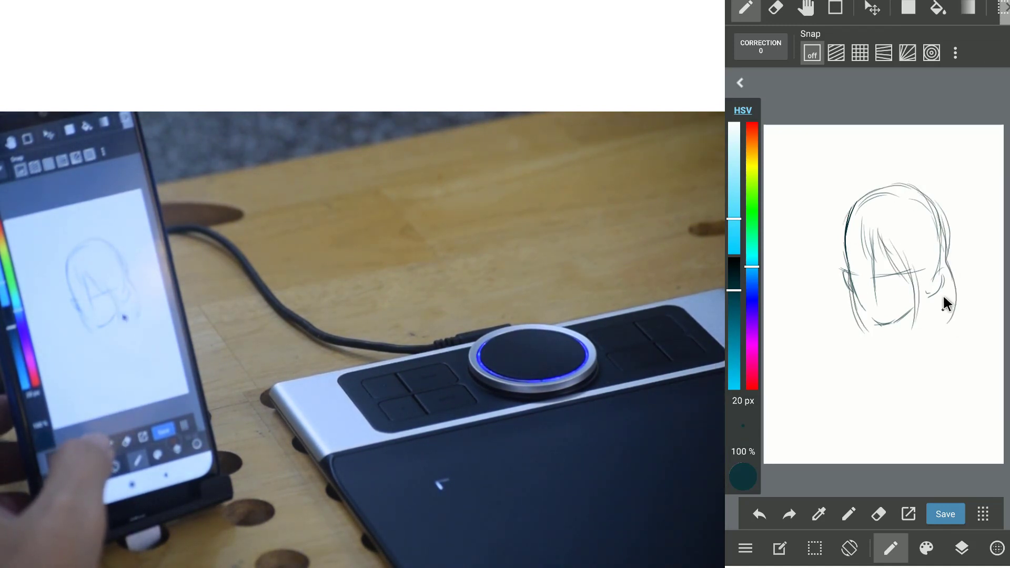
- Sketch loose hair strands hanging on both sides of the face
drag(950, 314, 946, 329)
drag(922, 289, 933, 348)
drag(841, 284, 845, 320)
drag(844, 248, 852, 292)
- Sketch the crown of the cap around the head and its brim projecting forward from the forehead
mouse_move(828, 214)
mouse_down()
mouse_move(953, 267)
mouse_move(845, 260)
mouse_up()
drag(848, 203, 931, 187)
drag(941, 198, 948, 229)
mouse_move(858, 197)
mouse_down()
mouse_move(899, 211)
mouse_move(948, 256)
mouse_up()
drag(827, 202, 808, 217)
drag(808, 216, 845, 261)
drag(821, 207, 857, 201)
- Add strokes to the hair and fringe and reinforce the cap's brim, band and back edge
drag(949, 213, 969, 287)
mouse_move(868, 248)
mouse_down()
mouse_move(881, 316)
mouse_move(898, 274)
mouse_up()
mouse_move(854, 226)
mouse_down()
mouse_move(876, 257)
mouse_move(889, 232)
mouse_up()
drag(845, 222, 814, 238)
drag(813, 236, 839, 256)
drag(812, 234, 857, 206)
drag(820, 220, 839, 256)
drag(854, 196, 941, 220)
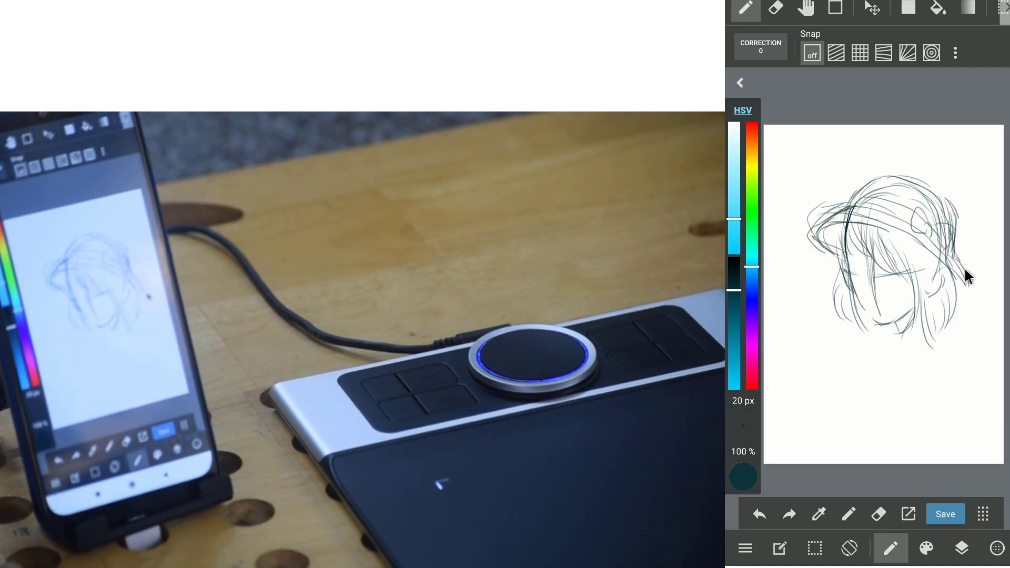
- Sketch the neck, the long hair falling in front, and the shoulder and arm of the figure
mouse_move(898, 334)
mouse_down()
mouse_move(888, 367)
mouse_move(907, 396)
mouse_move(912, 329)
mouse_up()
scroll(905, 340, up, 3)
scroll(907, 376, down, 3)
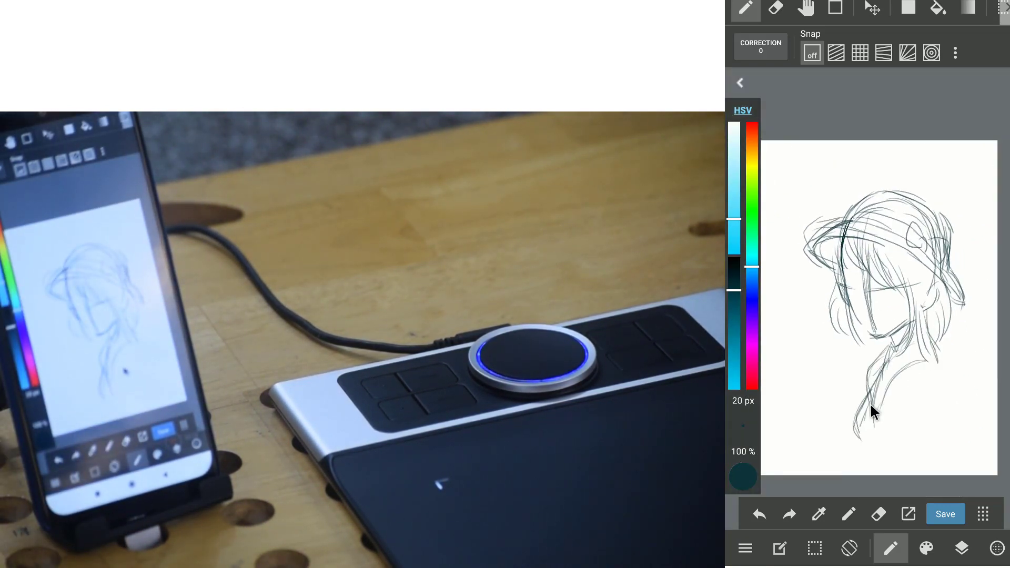
drag(861, 389, 860, 438)
drag(932, 360, 967, 435)
drag(921, 416, 962, 390)
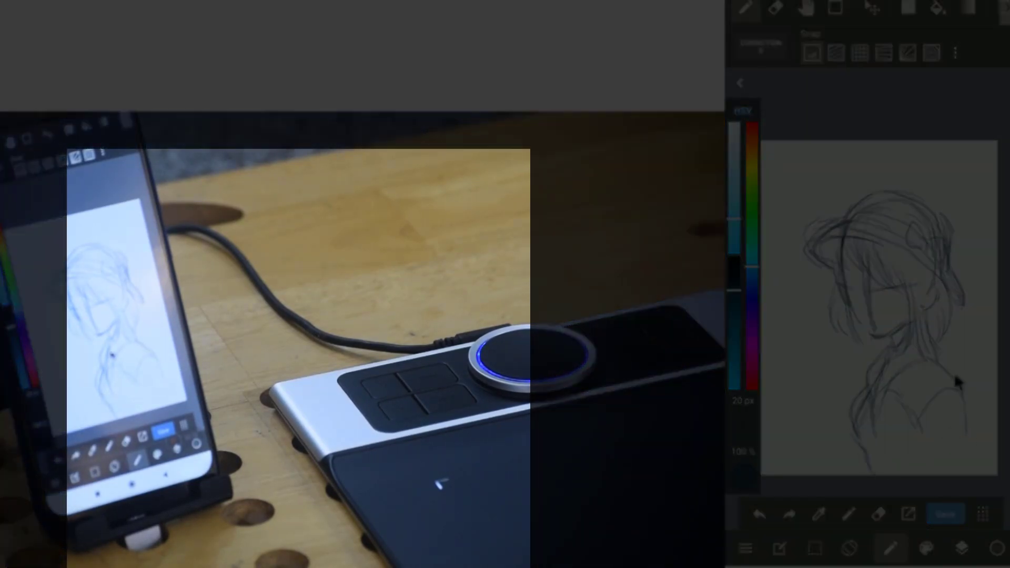
- Sketch the nose, lips and chin, and add detail to both eyes
scroll(853, 284, up, 5)
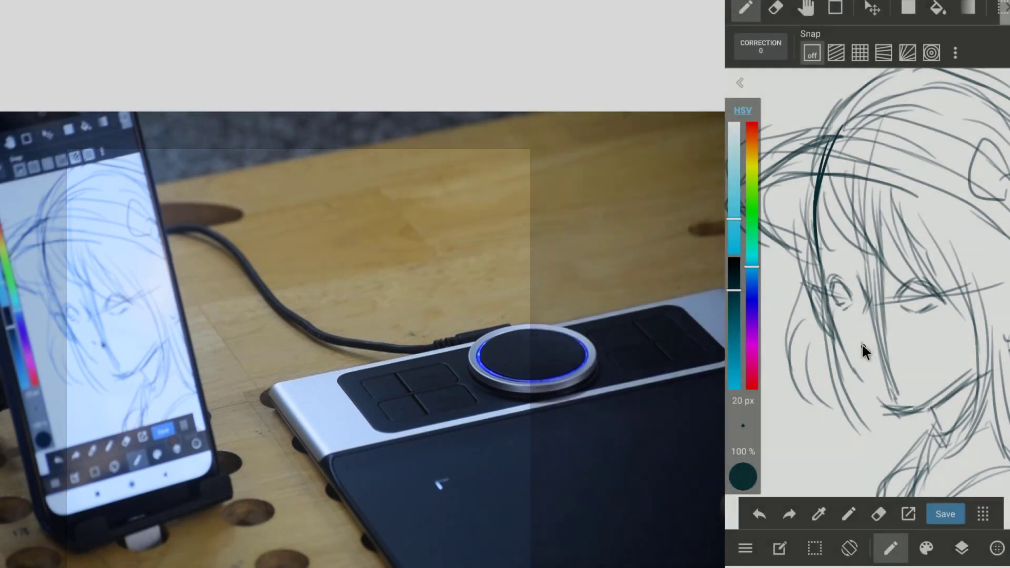
click(863, 345)
drag(870, 367, 875, 371)
drag(867, 327, 868, 350)
drag(870, 302, 860, 324)
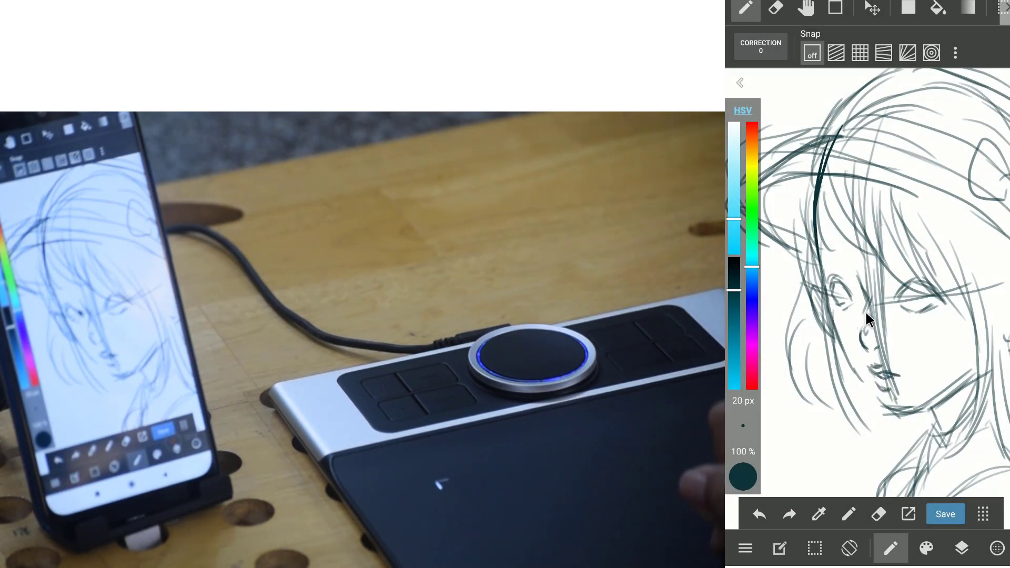
mouse_move(832, 289)
mouse_down()
mouse_move(856, 301)
mouse_move(847, 301)
mouse_up()
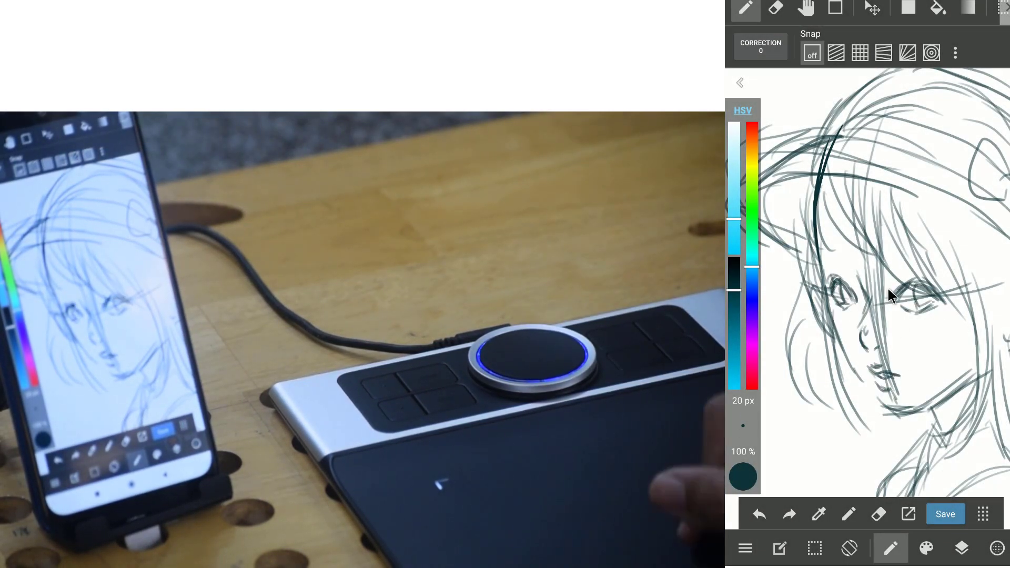
drag(915, 285, 920, 307)
mouse_move(836, 281)
mouse_down()
mouse_move(846, 301)
mouse_move(836, 312)
mouse_up()
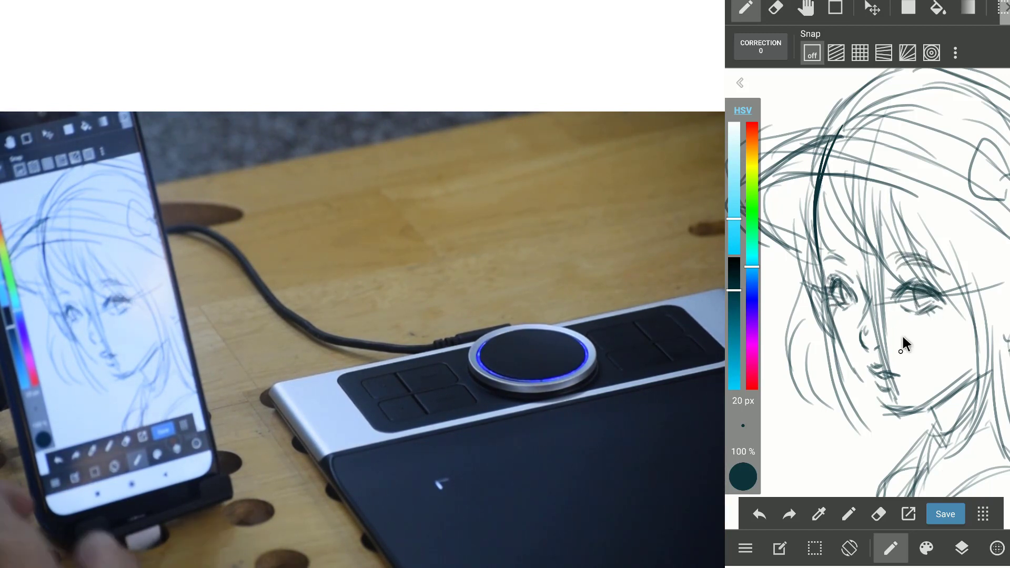
- Erase stray lines around the nose and mouth, touch up the lips and return to the brush
click(880, 515)
drag(743, 421, 739, 347)
mouse_move(887, 372)
mouse_down()
mouse_move(877, 380)
mouse_move(881, 335)
mouse_move(894, 377)
mouse_up()
click(849, 515)
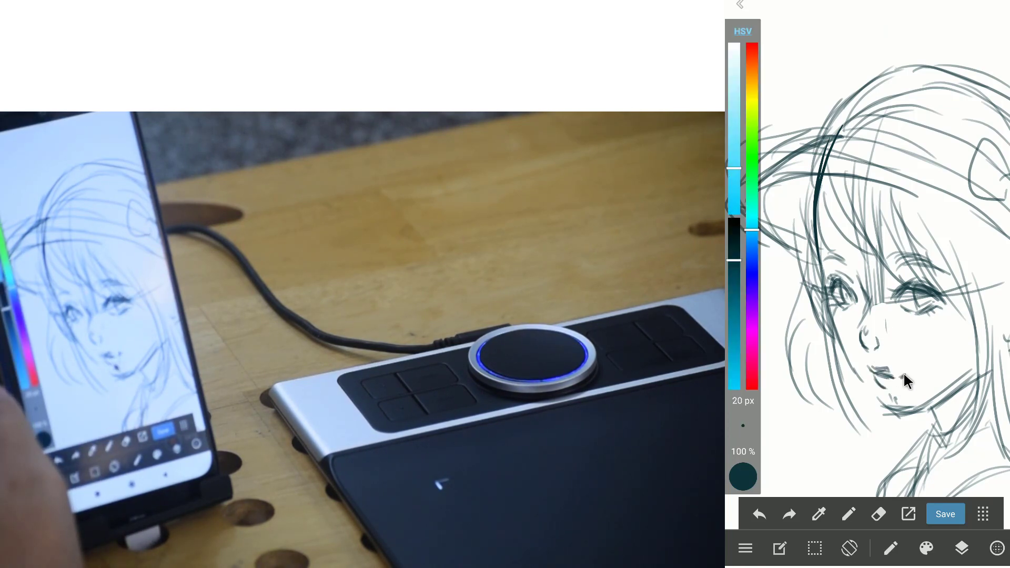
scroll(895, 316, down, 3)
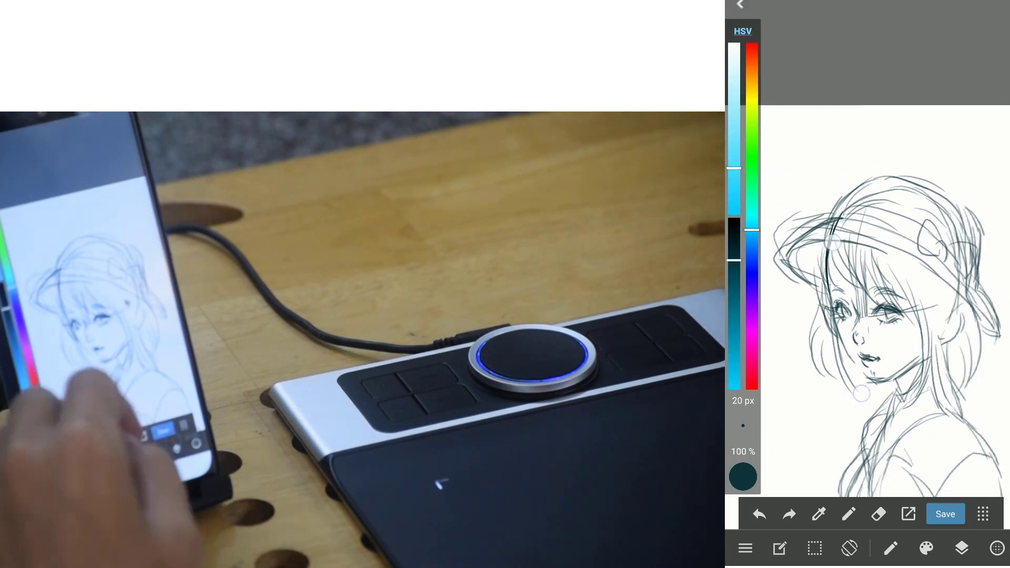
click(815, 548)
click(759, 514)
click(815, 548)
click(830, 371)
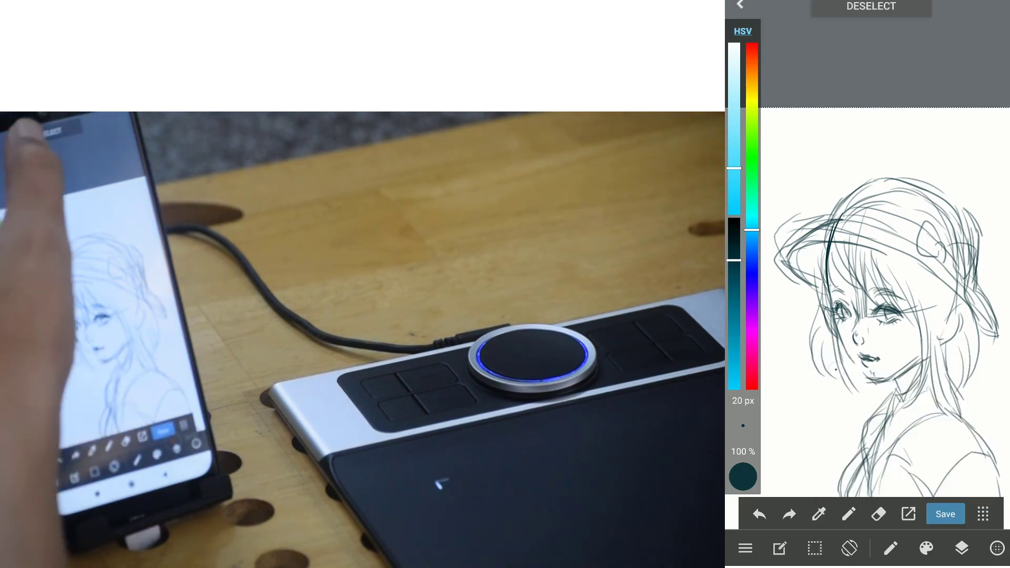
click(872, 5)
click(780, 549)
click(780, 548)
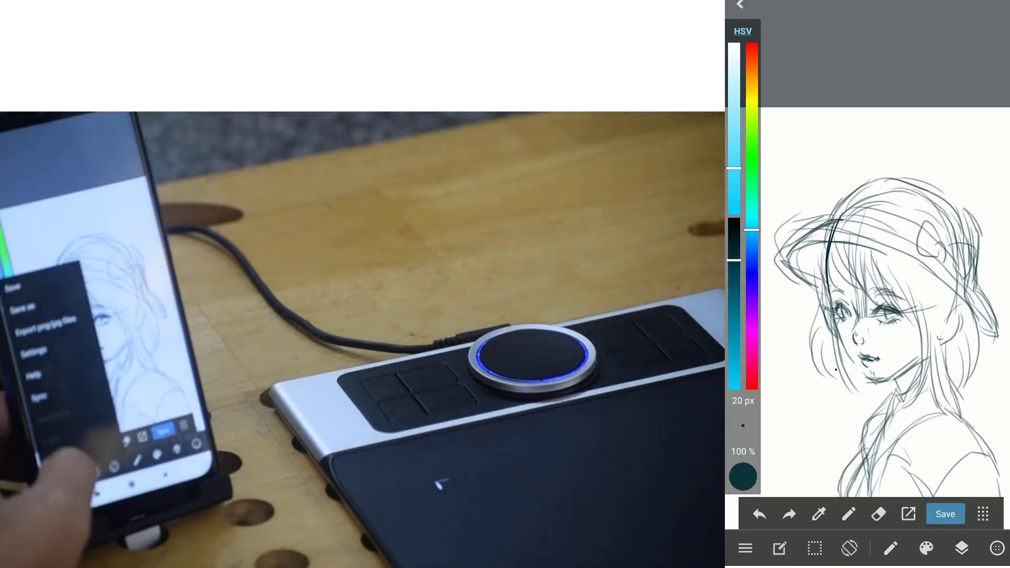
click(746, 548)
click(751, 230)
click(850, 549)
- Select the whole canvas, reposition the sketch with Free Transform, apply it and clear the selection
click(815, 548)
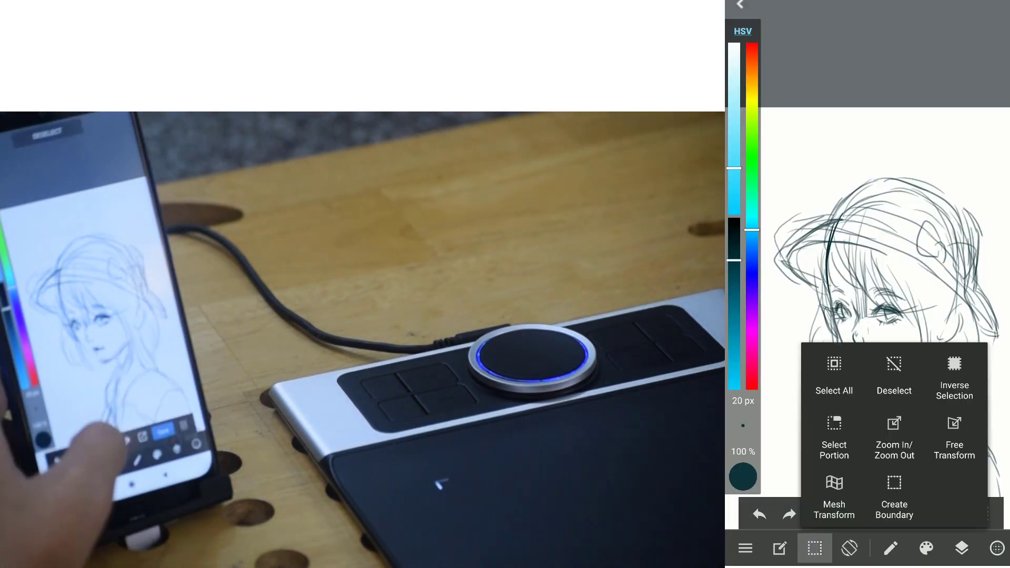
click(835, 371)
click(850, 549)
click(816, 548)
click(955, 437)
click(744, 546)
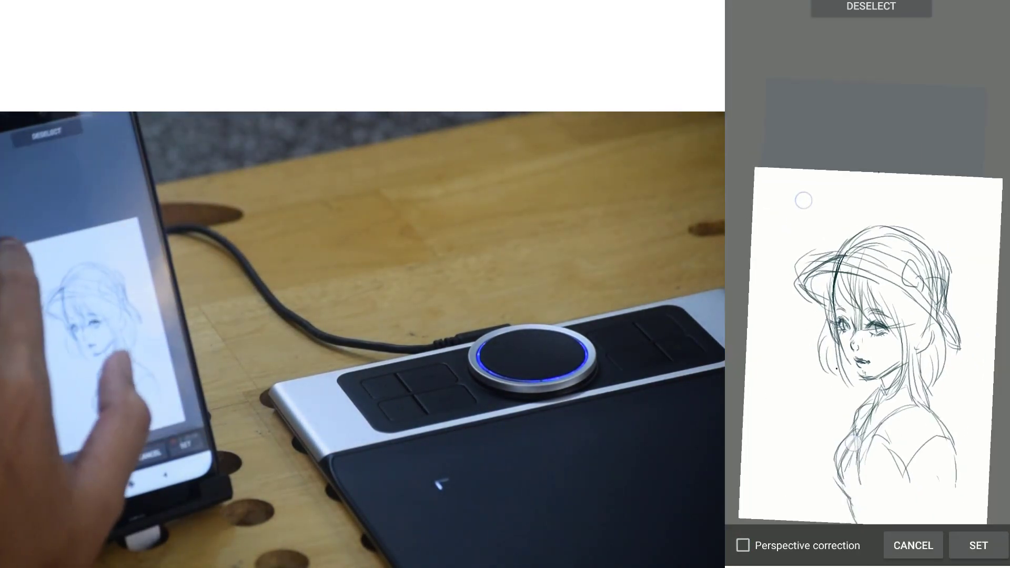
drag(971, 189, 1002, 143)
drag(928, 363, 924, 408)
drag(1004, 169, 1006, 182)
click(979, 546)
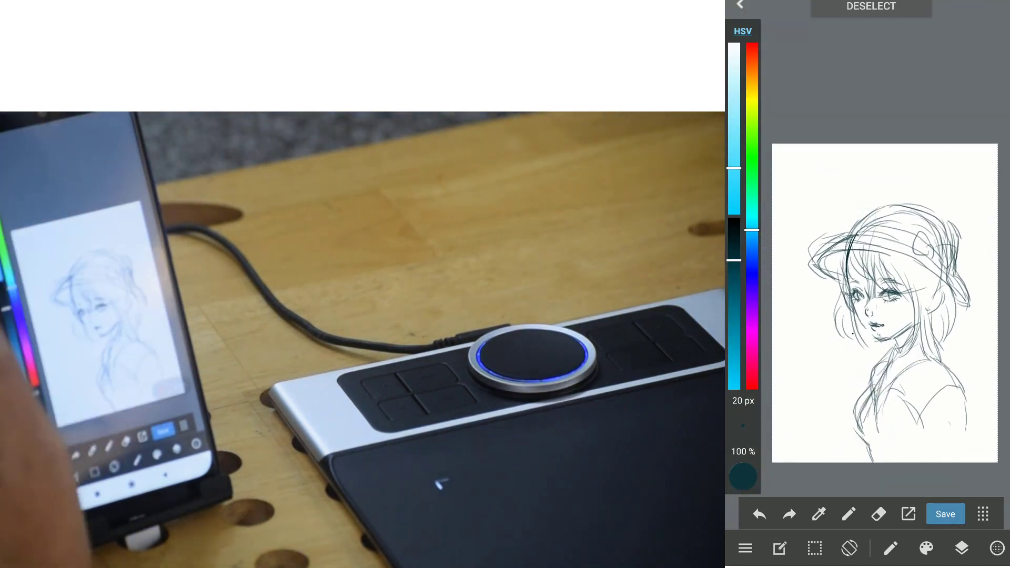
click(872, 6)
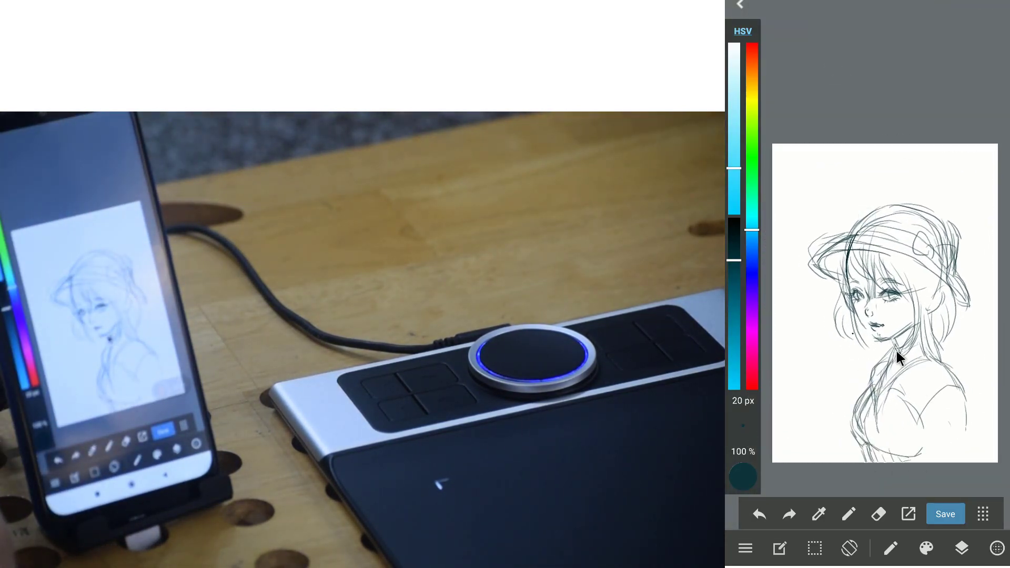
- Add strokes at the collar and sketch loose foliage beside and in front of the figure
drag(889, 360, 886, 374)
drag(810, 218, 836, 215)
drag(833, 170, 846, 204)
drag(822, 315, 817, 363)
mouse_move(834, 357)
mouse_down()
mouse_move(852, 383)
mouse_move(842, 410)
mouse_up()
drag(835, 430, 844, 453)
drag(963, 389, 977, 459)
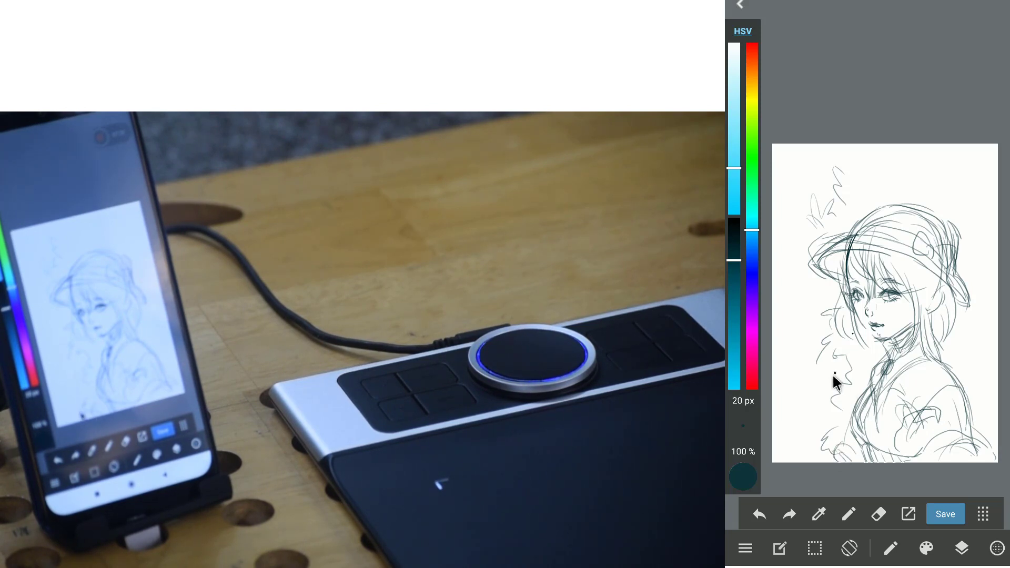
- Sketch more foliage and clothing strokes along the bottom and add lines to the hair and cap
drag(832, 434, 845, 454)
drag(958, 337, 964, 371)
mouse_move(953, 427)
mouse_down()
mouse_move(945, 442)
mouse_move(979, 457)
mouse_up()
drag(926, 437, 907, 458)
drag(938, 202, 919, 216)
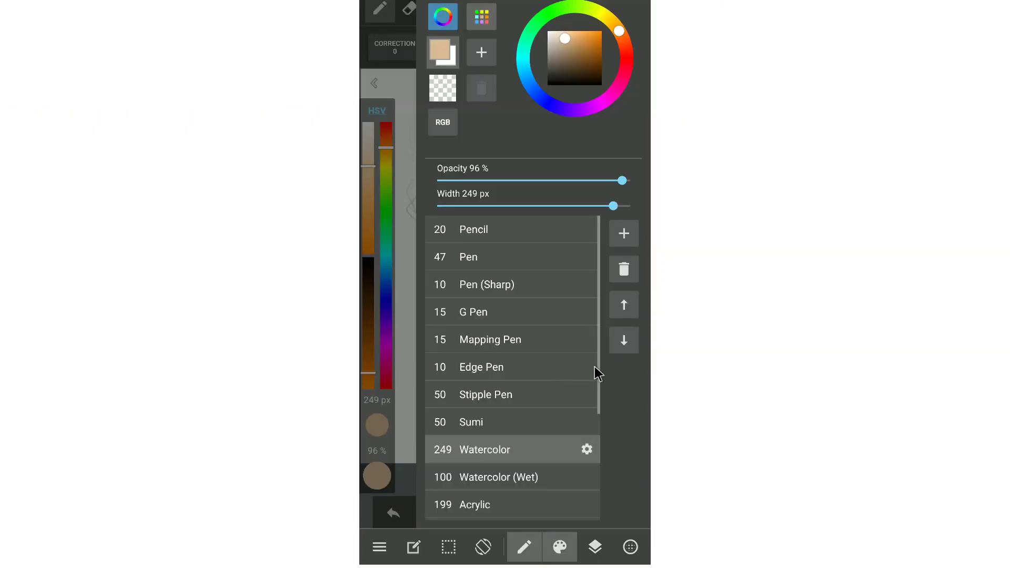
- Add the cloud brush MB016041 Fill to the brush list with its default settings
drag(596, 377, 600, 443)
drag(468, 371, 435, 191)
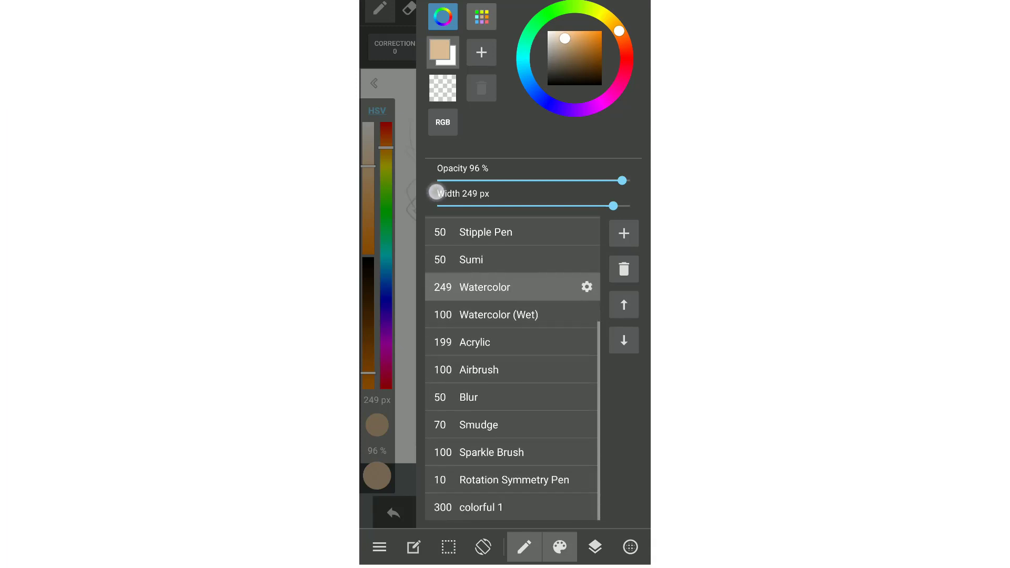
drag(478, 309, 475, 472)
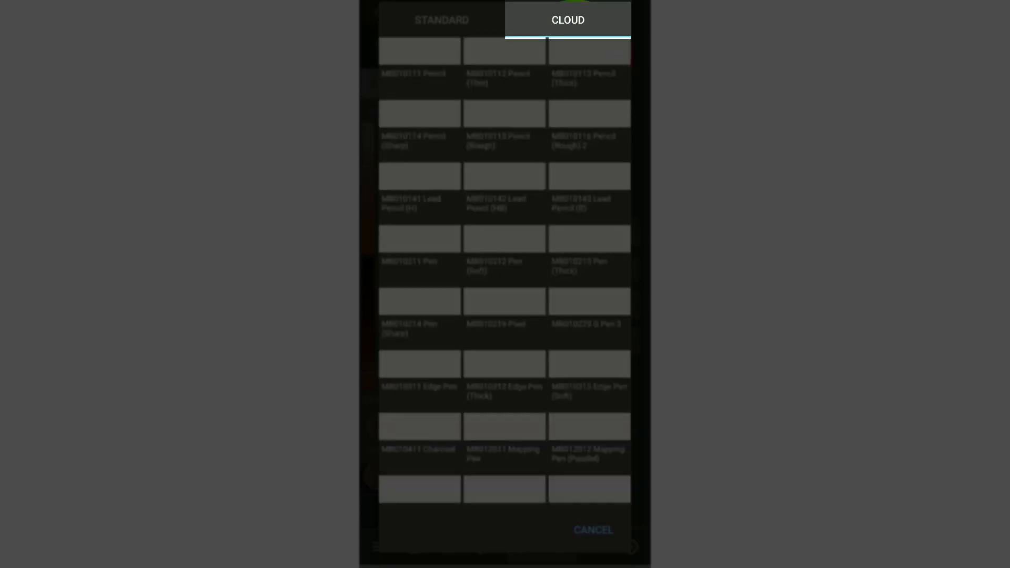
mouse_move(474, 390)
mouse_down()
mouse_move(472, 293)
mouse_move(395, 79)
mouse_up()
mouse_move(457, 271)
mouse_down()
mouse_move(434, 133)
mouse_move(416, 104)
mouse_up()
drag(465, 324, 462, 310)
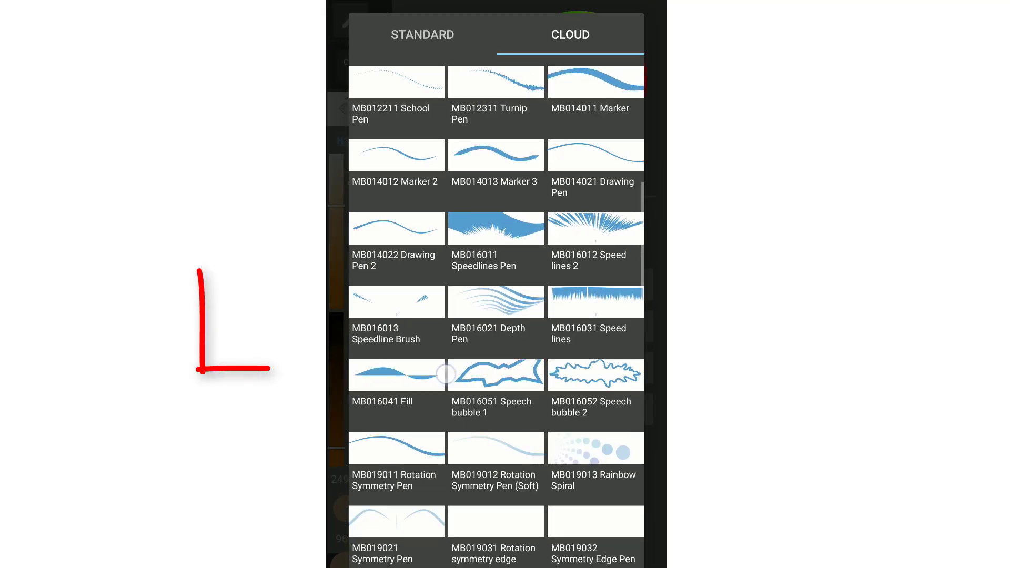
mouse_move(446, 374)
mouse_down()
mouse_move(359, 190)
mouse_move(342, 184)
mouse_up()
click(385, 167)
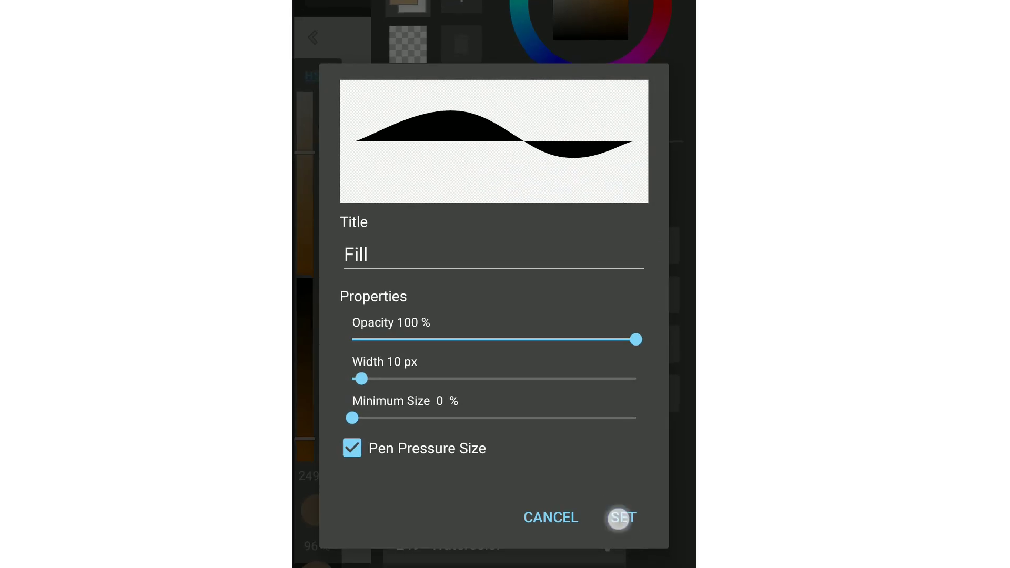
click(619, 518)
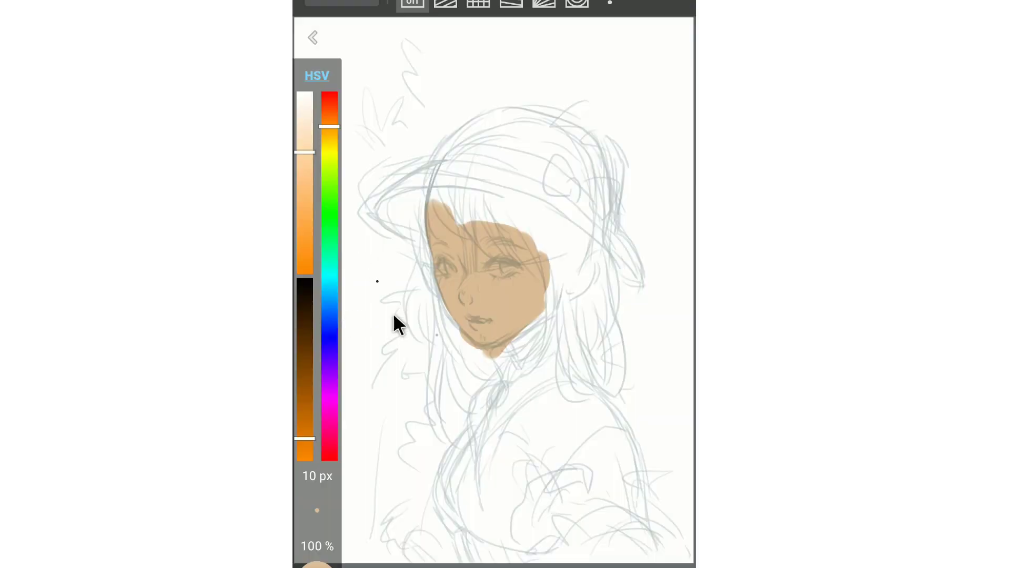
- Fill the neck with the skin tone and the hair with dark brown
mouse_move(512, 352)
mouse_down()
mouse_move(524, 366)
mouse_move(553, 317)
mouse_move(535, 237)
mouse_move(460, 299)
mouse_up()
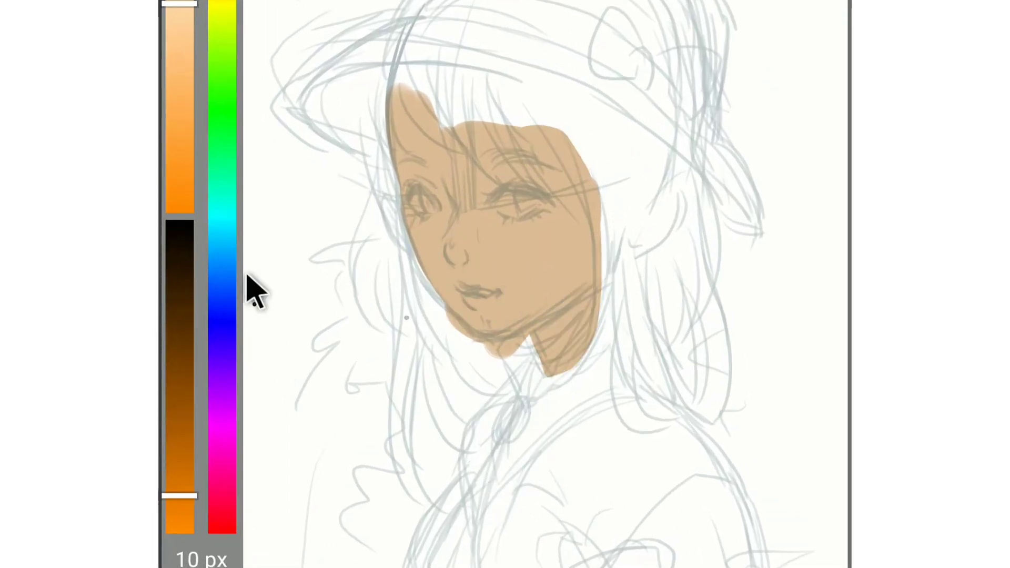
click(179, 353)
mouse_move(384, 188)
mouse_down()
mouse_move(593, 264)
mouse_move(670, 409)
mouse_move(384, 178)
mouse_move(500, 347)
mouse_move(383, 76)
mouse_up()
- Fill the collar and neckline area with light beige
key(x)
click(278, 40)
drag(528, 345, 528, 363)
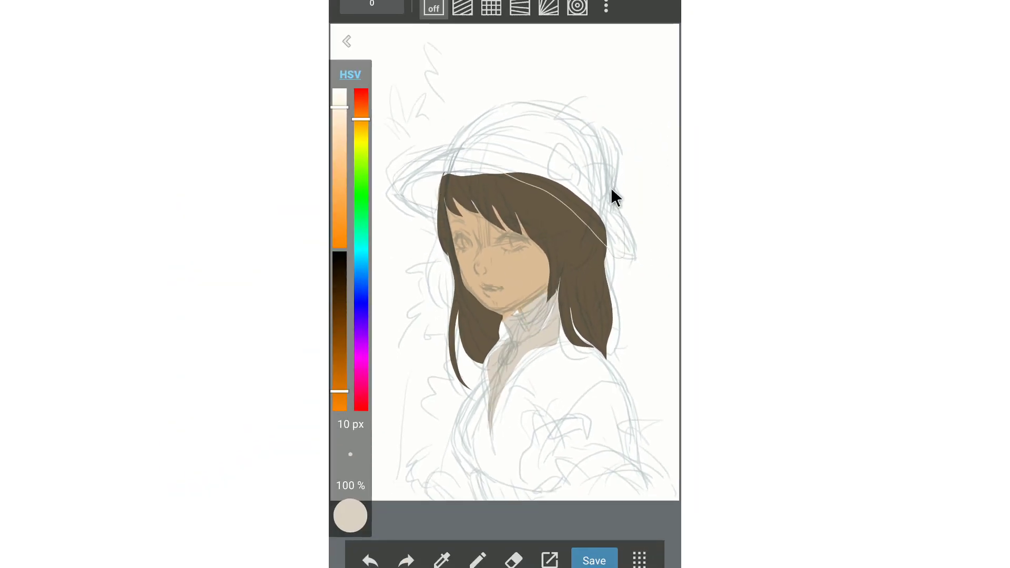
- Fill the cap with light beige, erase the excess along its top edge and return to the brush
mouse_move(611, 189)
mouse_down()
mouse_move(454, 144)
mouse_move(519, 108)
mouse_up()
drag(519, 104, 563, 106)
click(514, 561)
drag(487, 107, 552, 98)
click(478, 560)
- Fill the jacket with pale teal and change the paint colour to a very pale yellow-orange
click(361, 242)
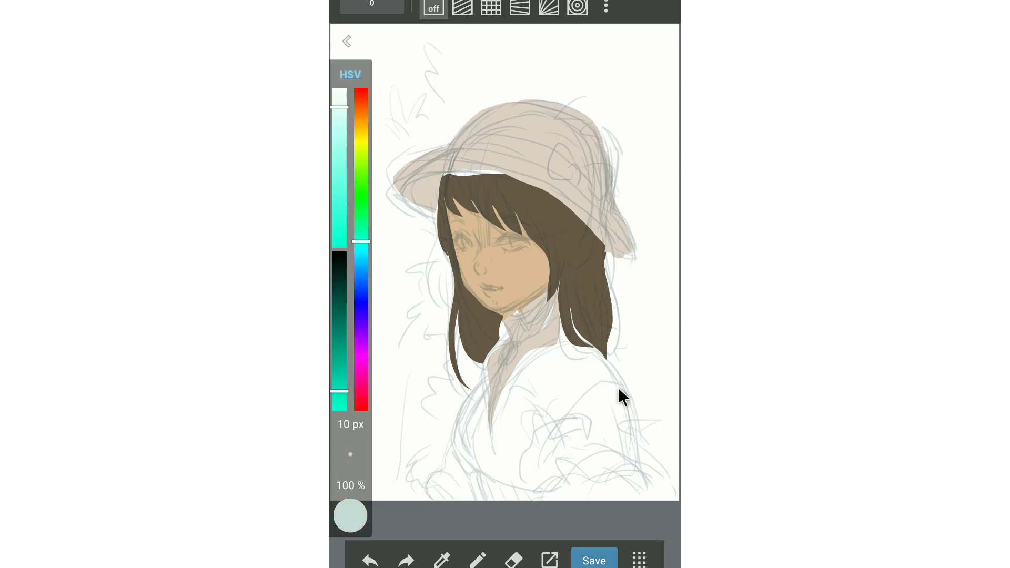
mouse_move(605, 358)
mouse_down()
mouse_move(637, 457)
mouse_move(542, 497)
mouse_up()
scroll(481, 250, up, 5)
drag(340, 391, 340, 404)
drag(340, 108, 340, 94)
click(361, 134)
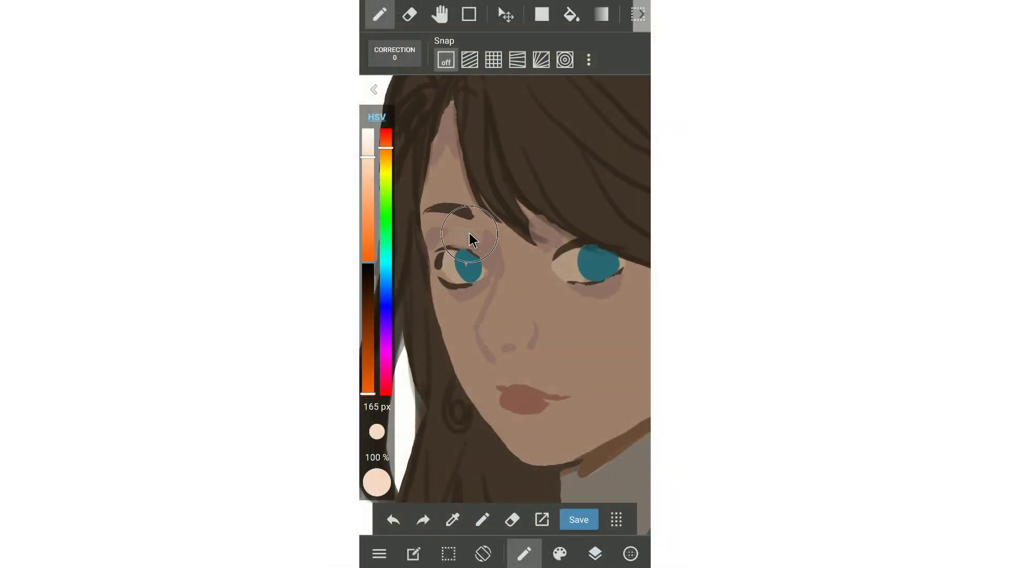
- Blend lighter skin tones over the forehead, eye socket and nose with the 165 px Watercolor (Wet) brush
click(560, 553)
click(551, 404)
drag(422, 446, 439, 447)
click(598, 490)
click(560, 553)
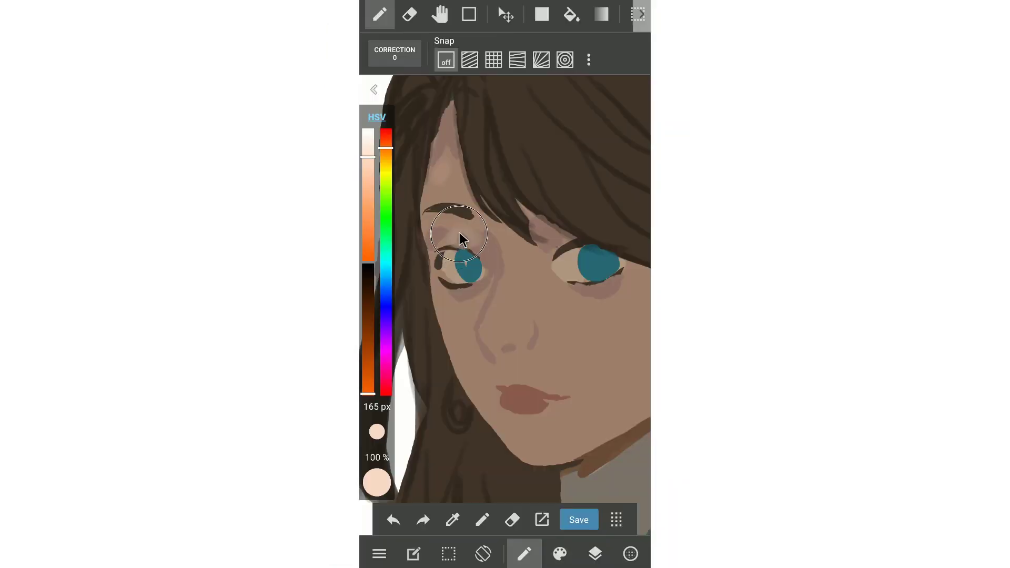
click(514, 257)
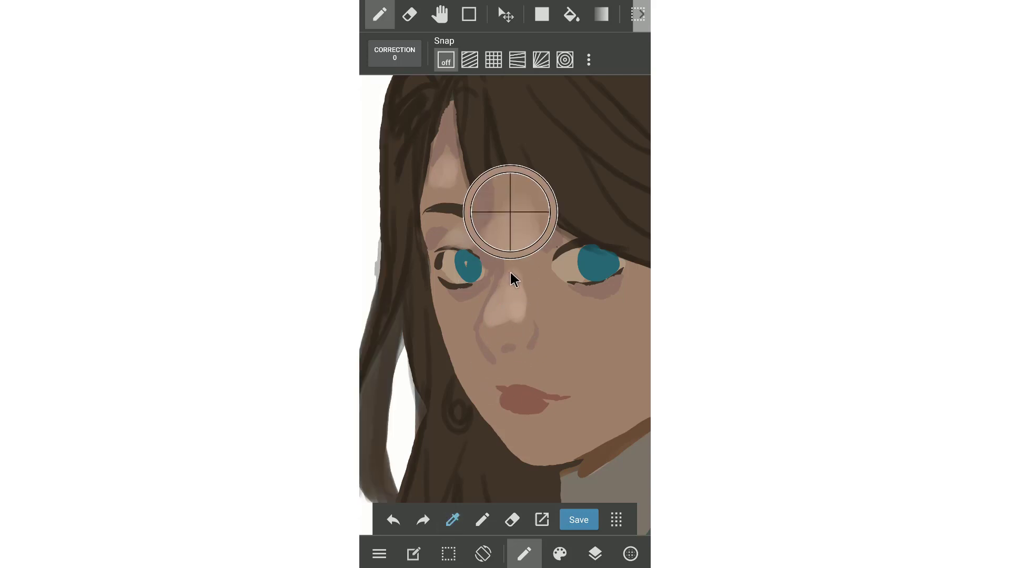
click(503, 316)
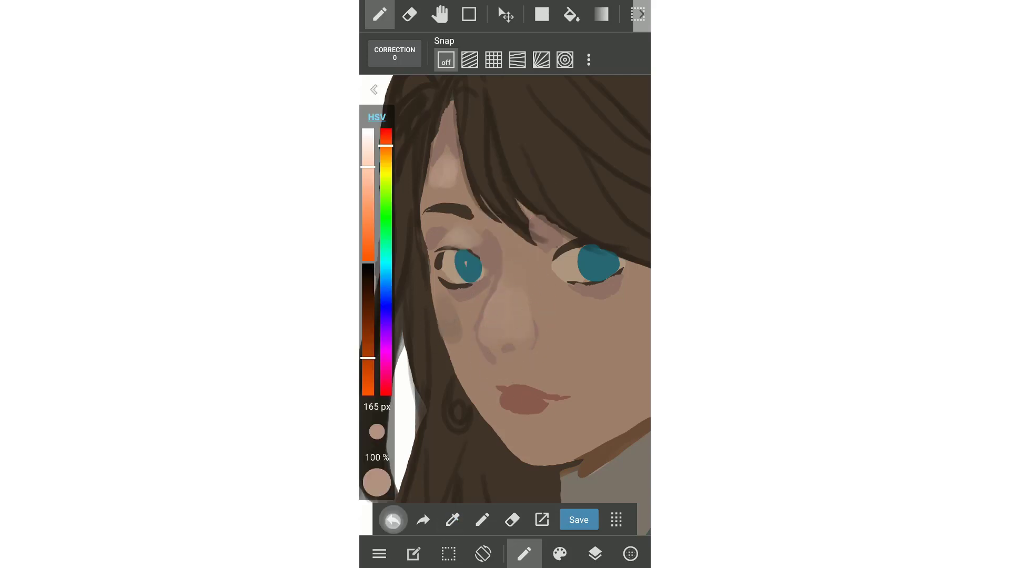
click(463, 248)
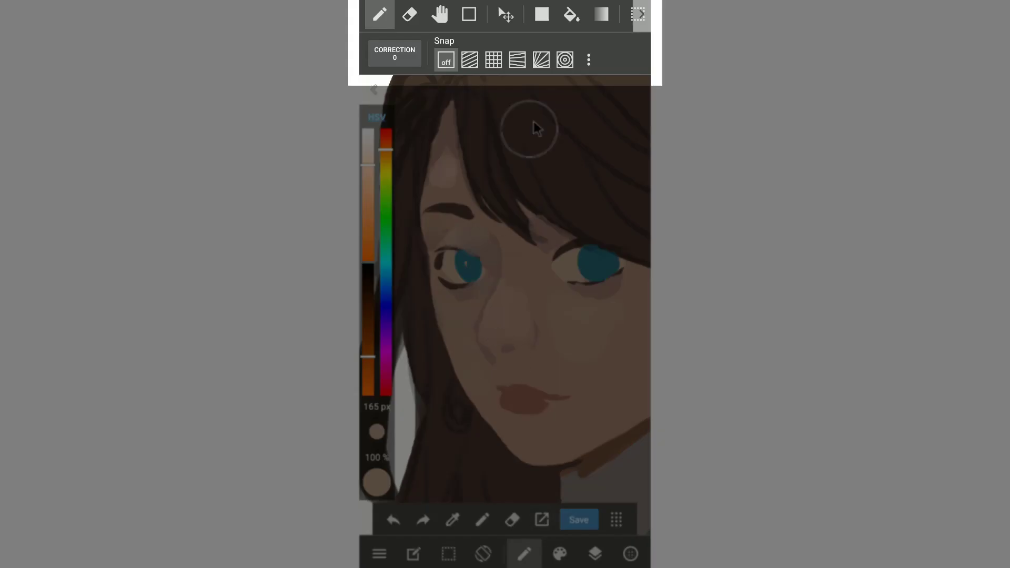
- Lasso a triangular area of skin on the forehead above the eyebrow
drag(604, 21, 559, 22)
click(592, 22)
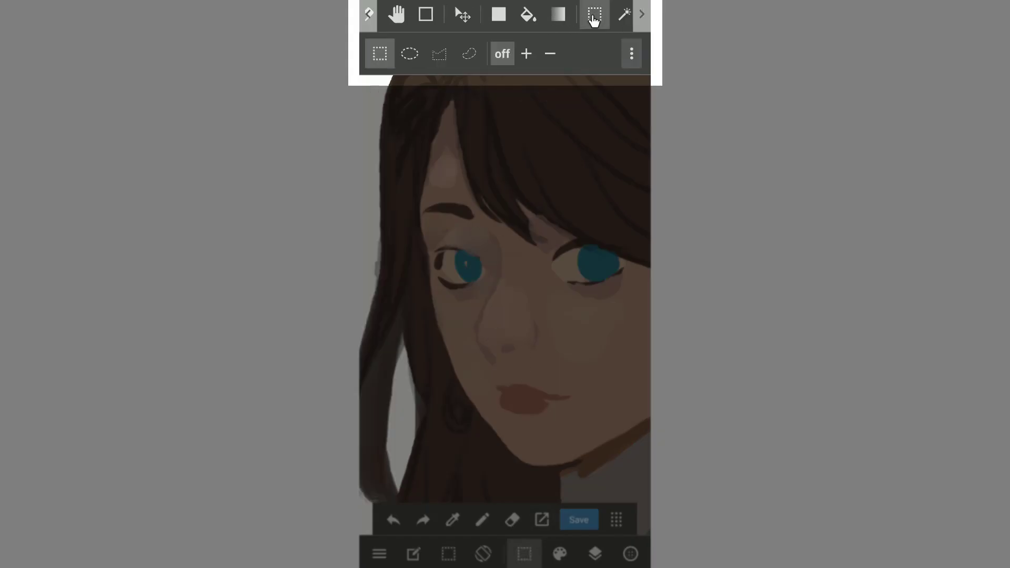
click(468, 54)
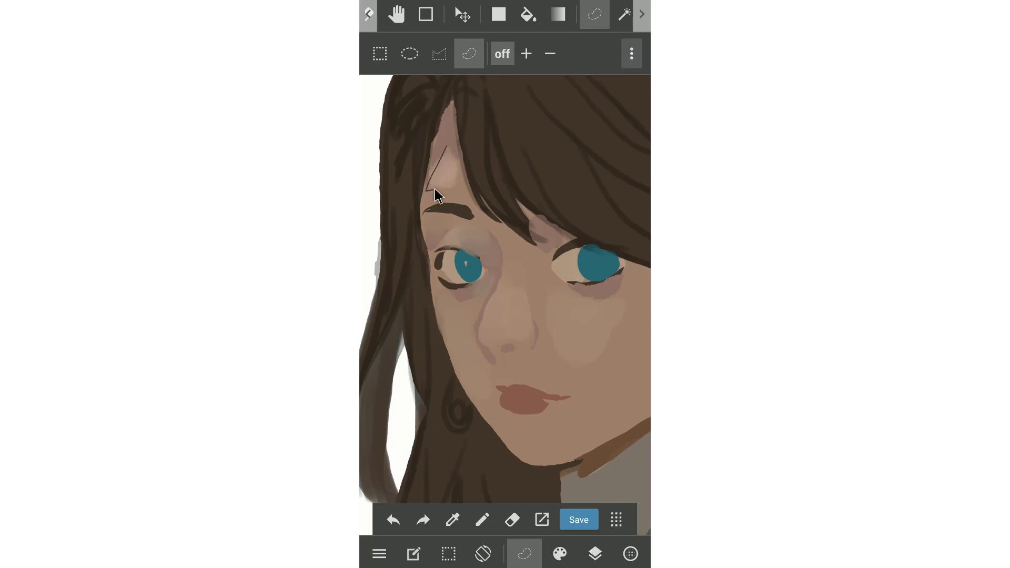
mouse_move(452, 188)
mouse_down()
mouse_move(460, 174)
mouse_move(447, 148)
mouse_up()
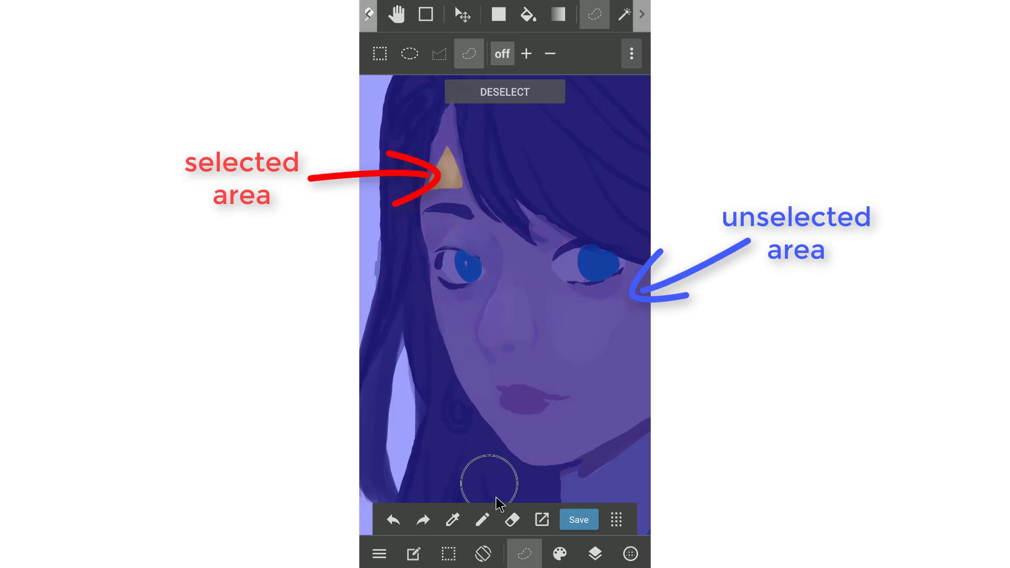
- Switch from the lasso to painting with the 300 px Airbrush
click(559, 558)
drag(538, 514, 541, 425)
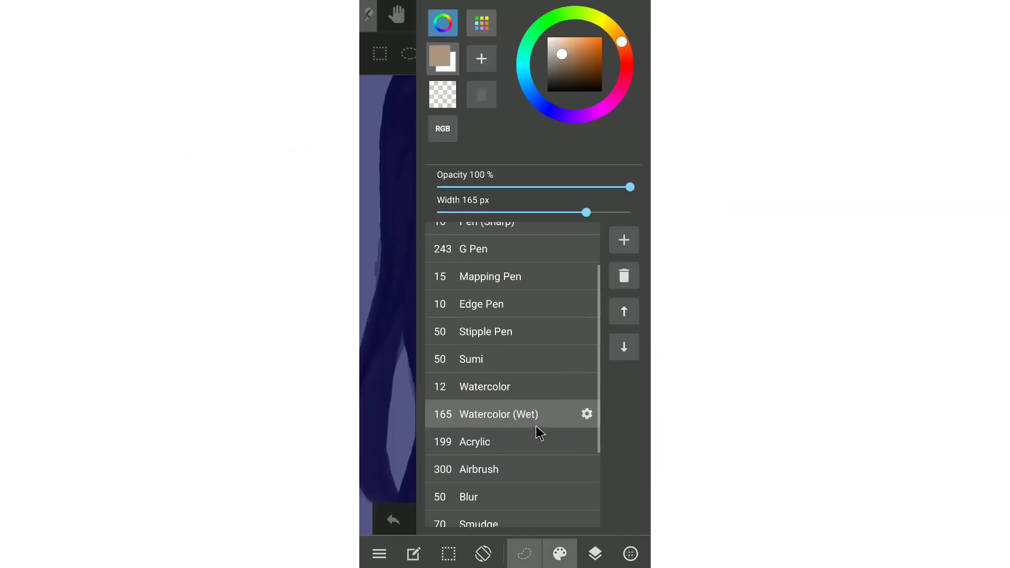
click(526, 463)
click(400, 371)
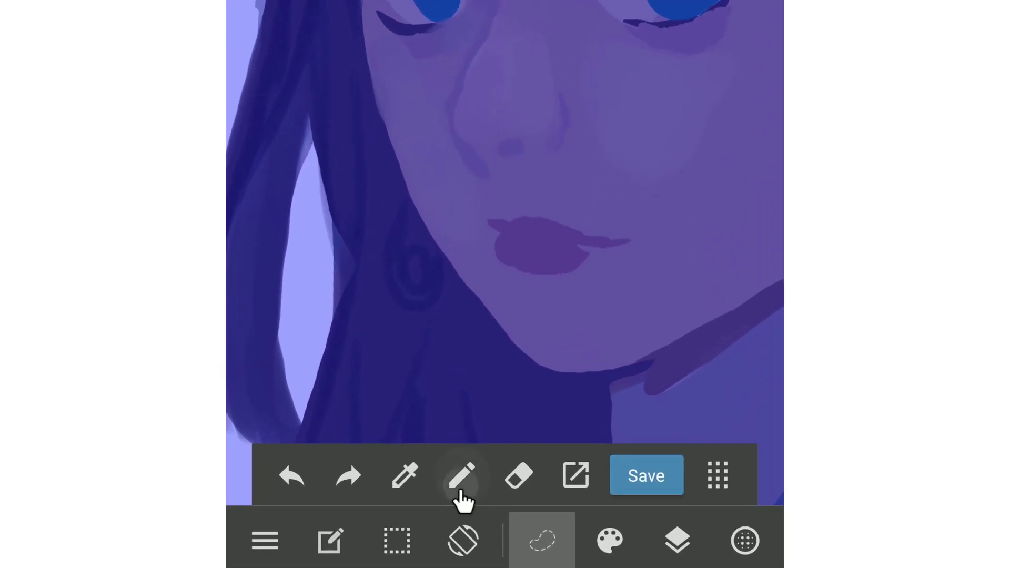
click(461, 492)
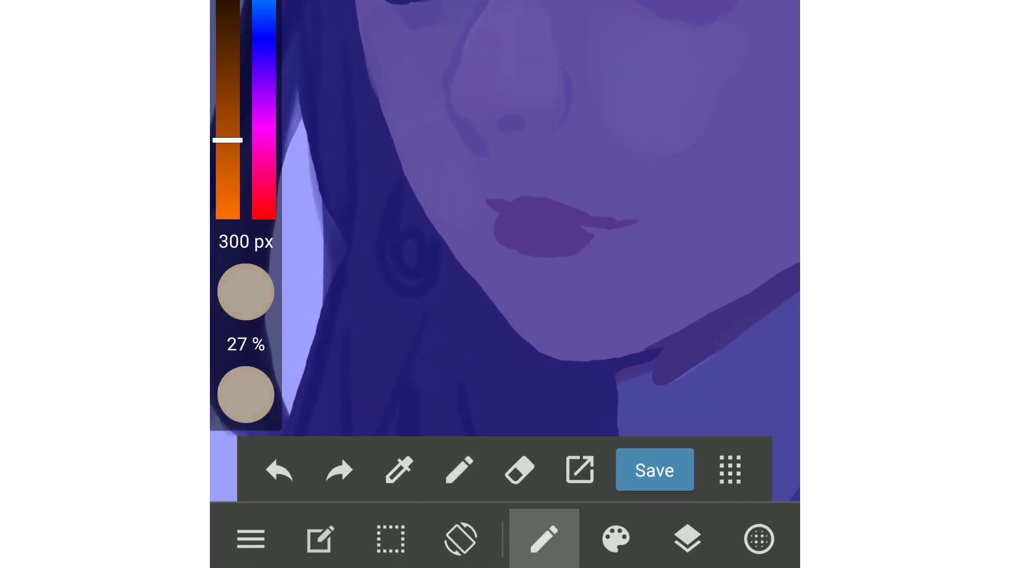
- Airbrush the selected forehead triangle with light peach at 47 % opacity and clear the selection
drag(230, 140, 236, 218)
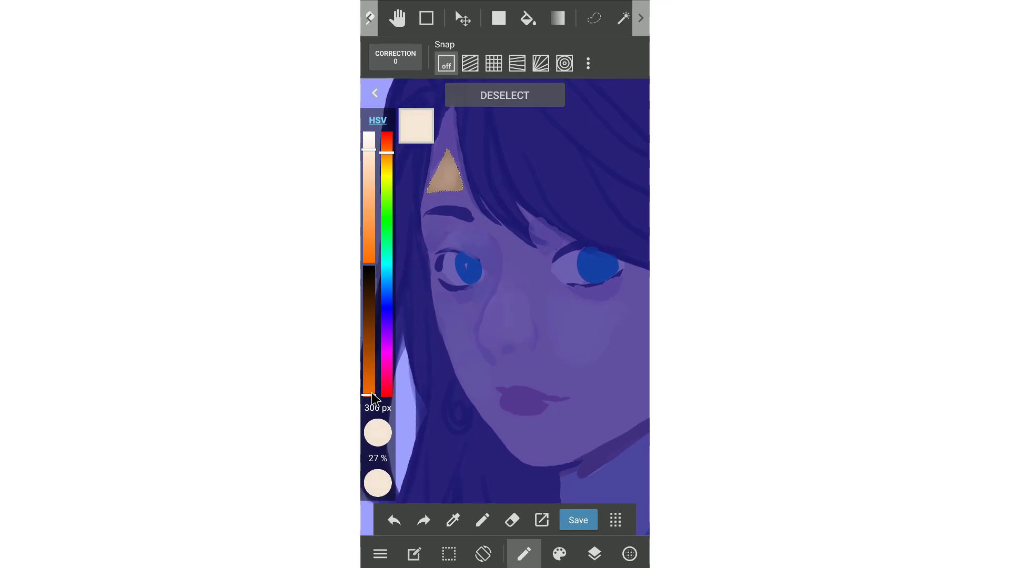
drag(371, 395, 371, 382)
click(370, 157)
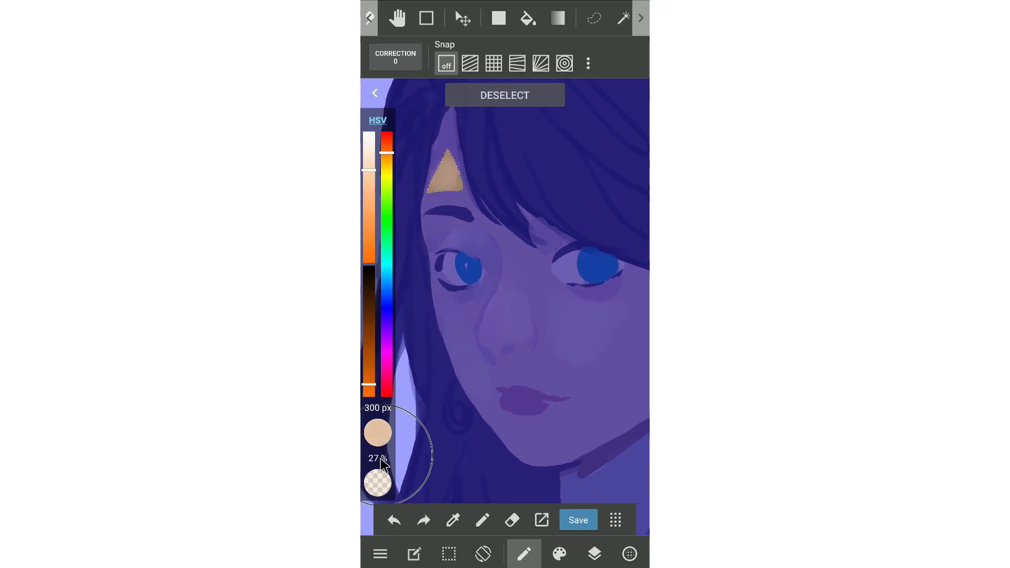
drag(378, 486, 377, 462)
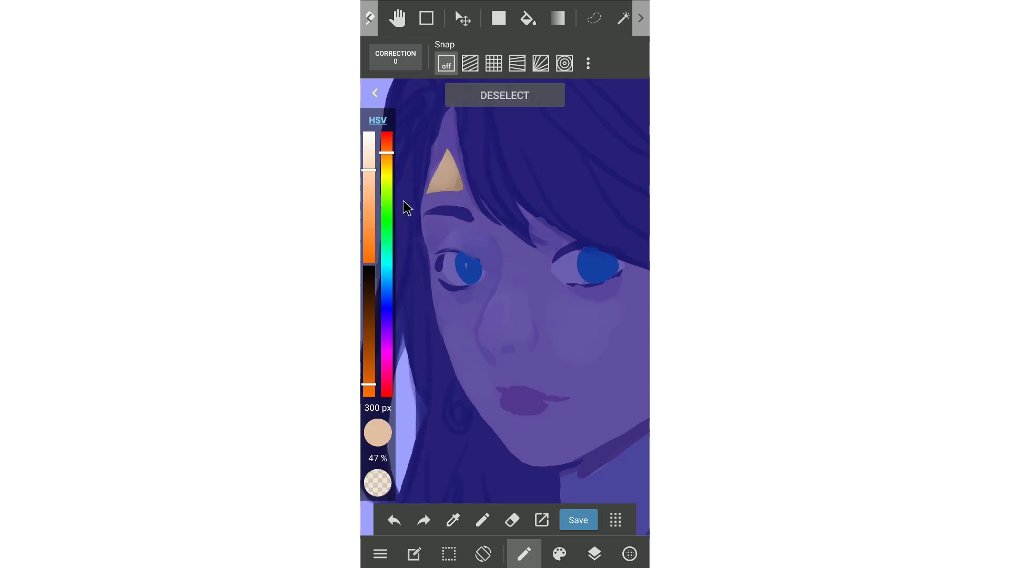
click(487, 100)
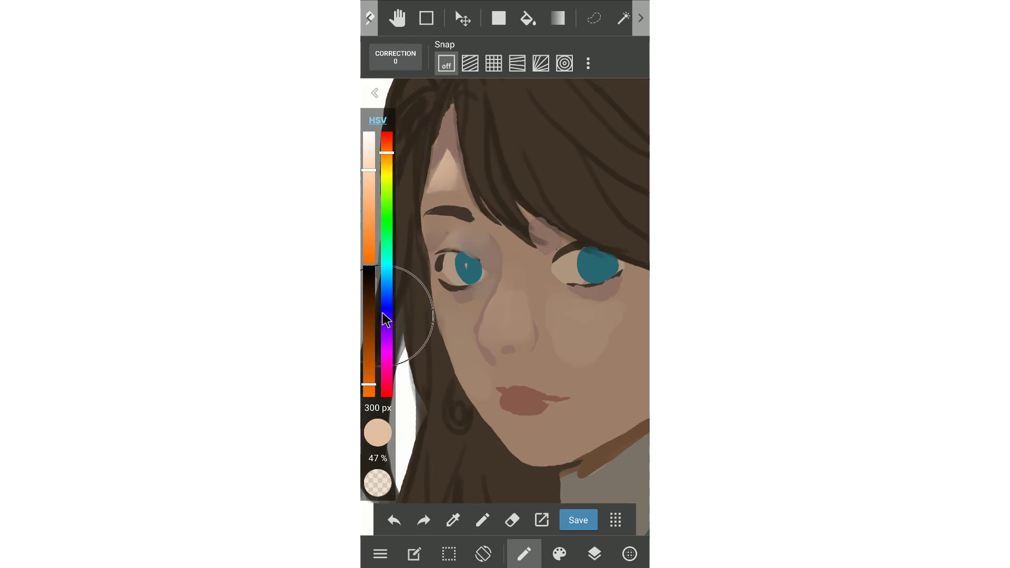
- Lasso a rounded triangular area over the side and tip of the nose
click(594, 19)
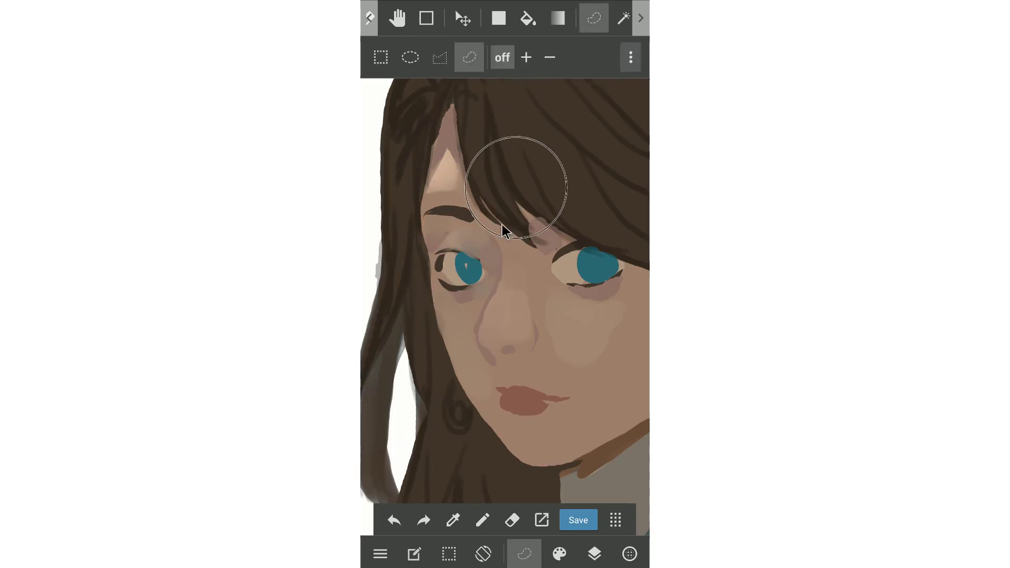
drag(499, 289, 485, 311)
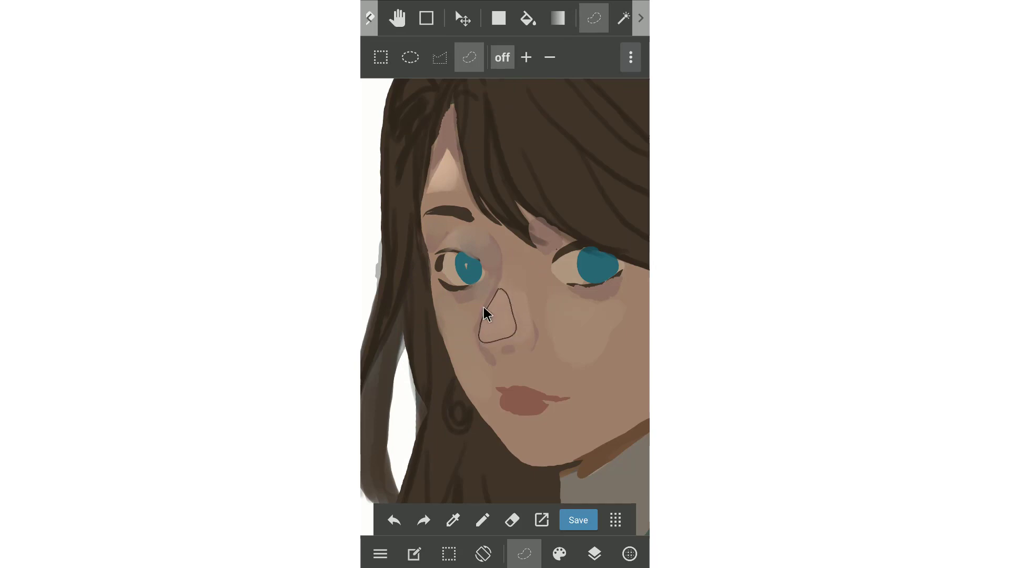
drag(474, 333, 475, 337)
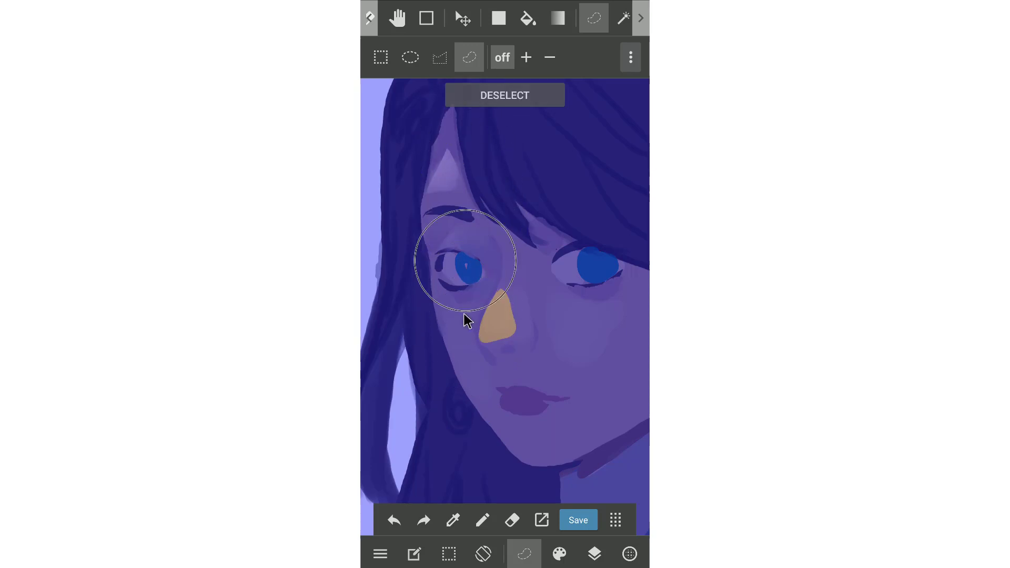
- Airbrush a pale peach highlight on the selected nose area at 300 px and 83 % opacity, and clear the selection
click(482, 521)
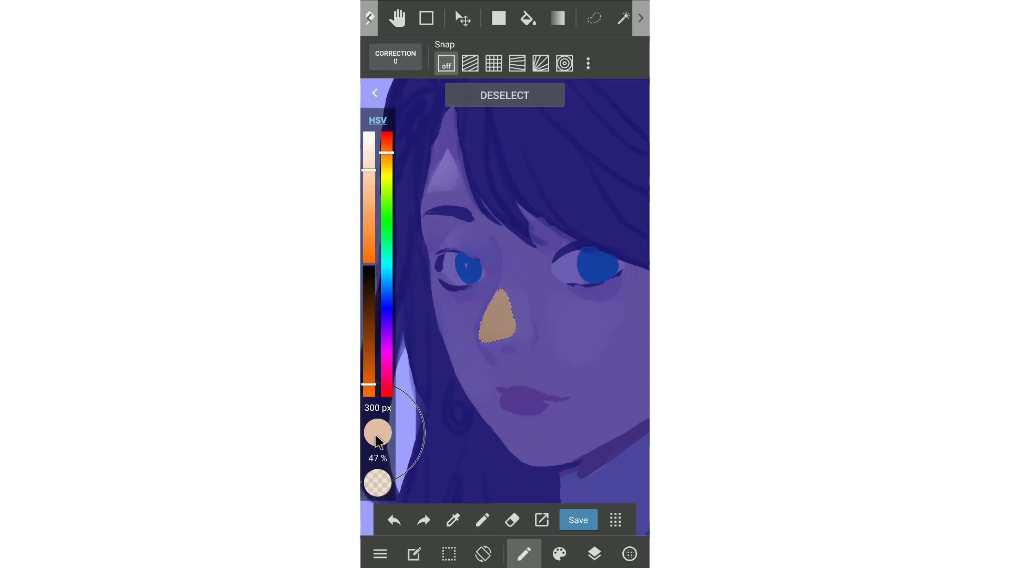
drag(373, 173, 371, 160)
drag(378, 480, 377, 448)
drag(372, 390, 371, 394)
drag(465, 341, 521, 271)
click(533, 106)
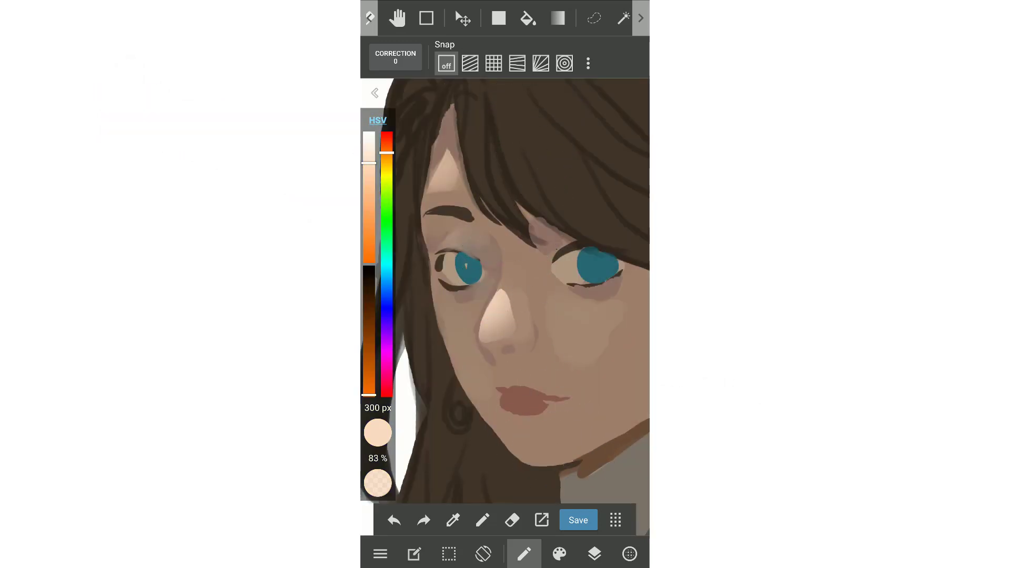
- Blend the edges of the nose highlight with the 165 px Watercolor (Wet) brush, using a skin tone sampled from the nose
scroll(491, 354, down, 4)
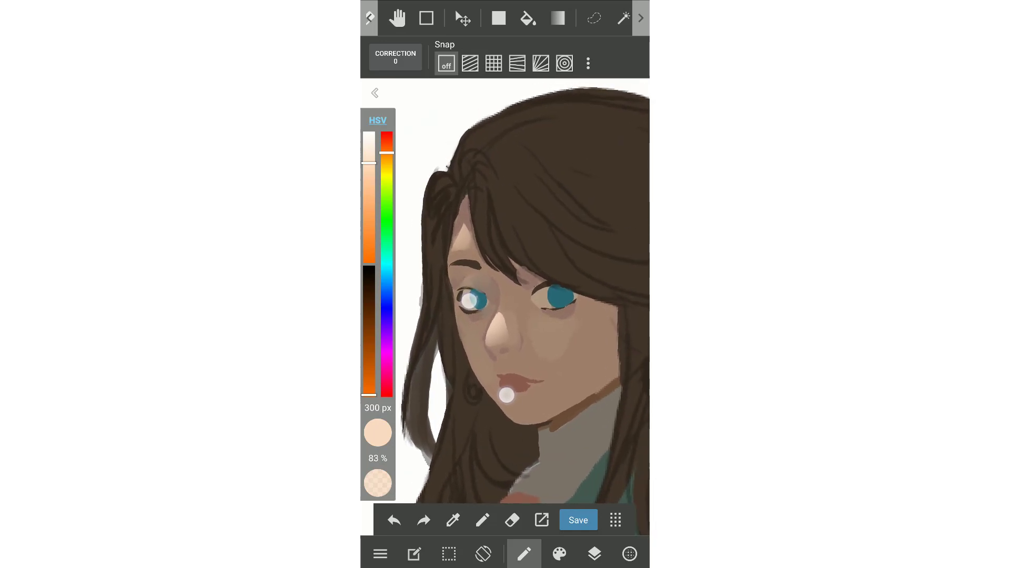
click(556, 554)
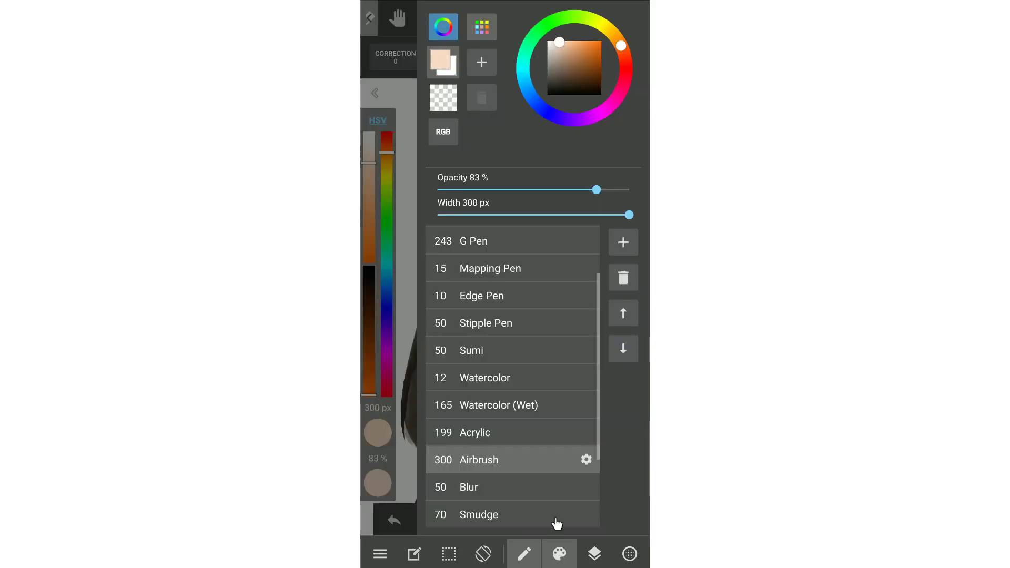
click(510, 412)
click(422, 384)
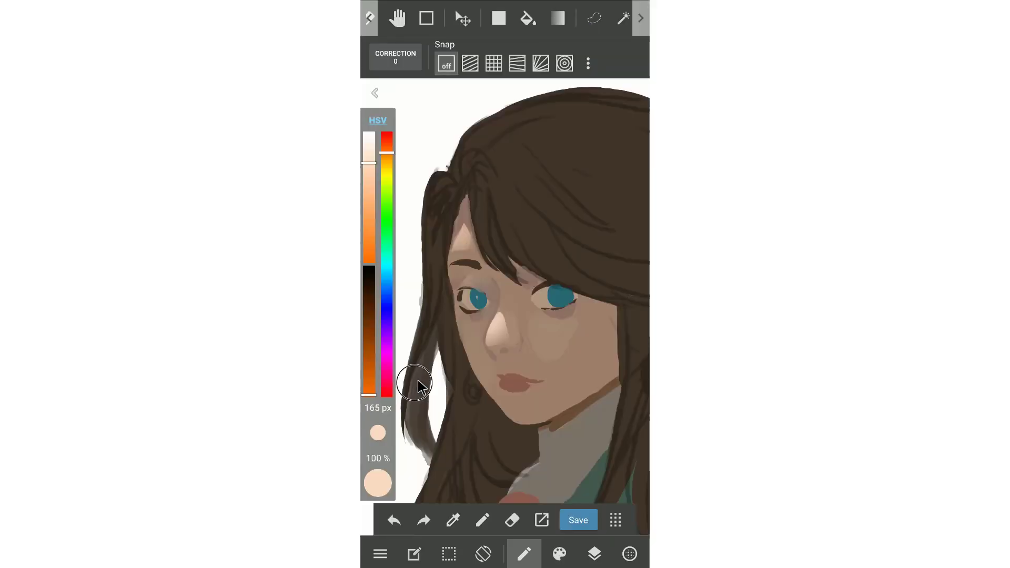
drag(509, 322, 509, 338)
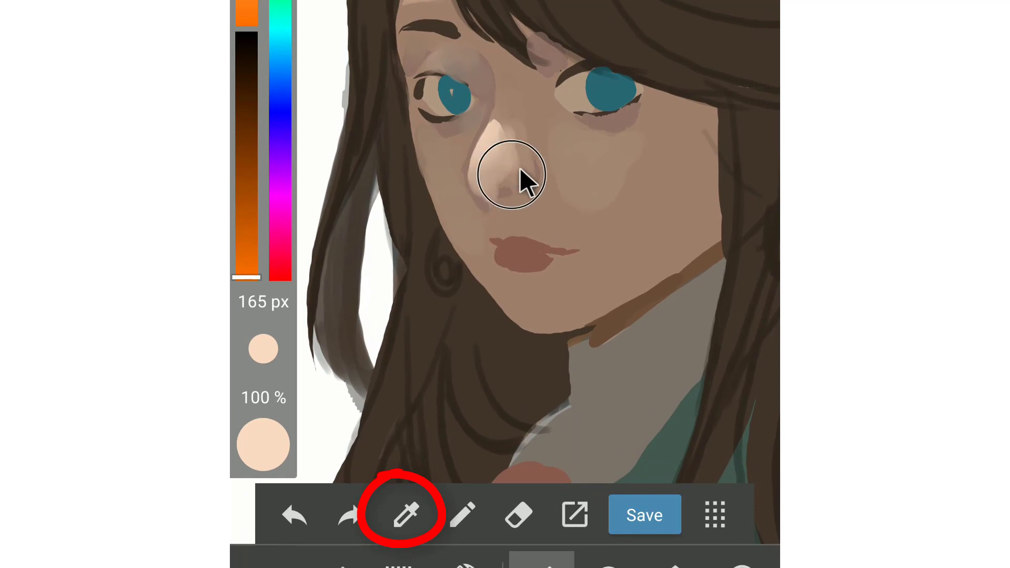
click(406, 515)
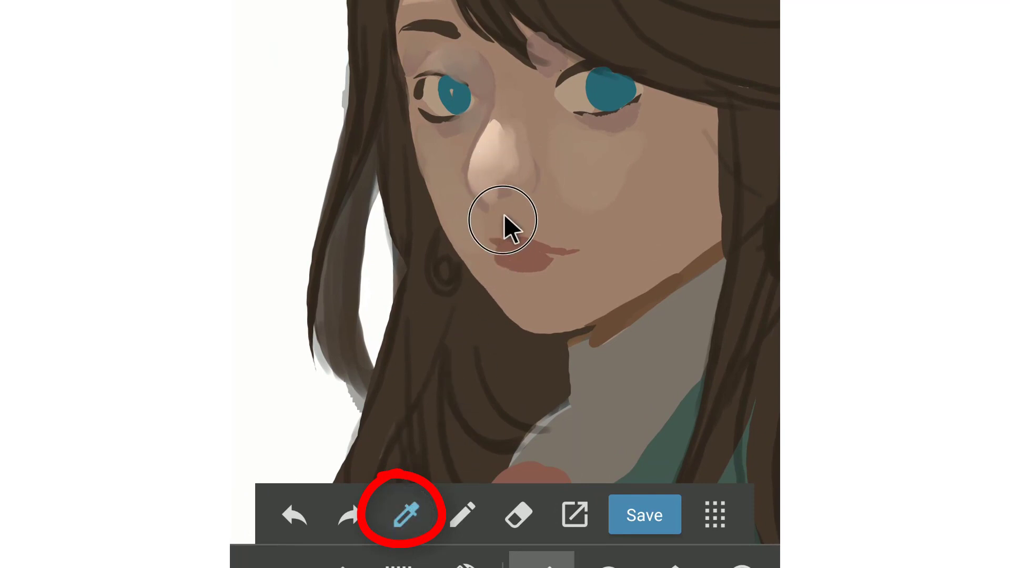
drag(516, 187, 513, 173)
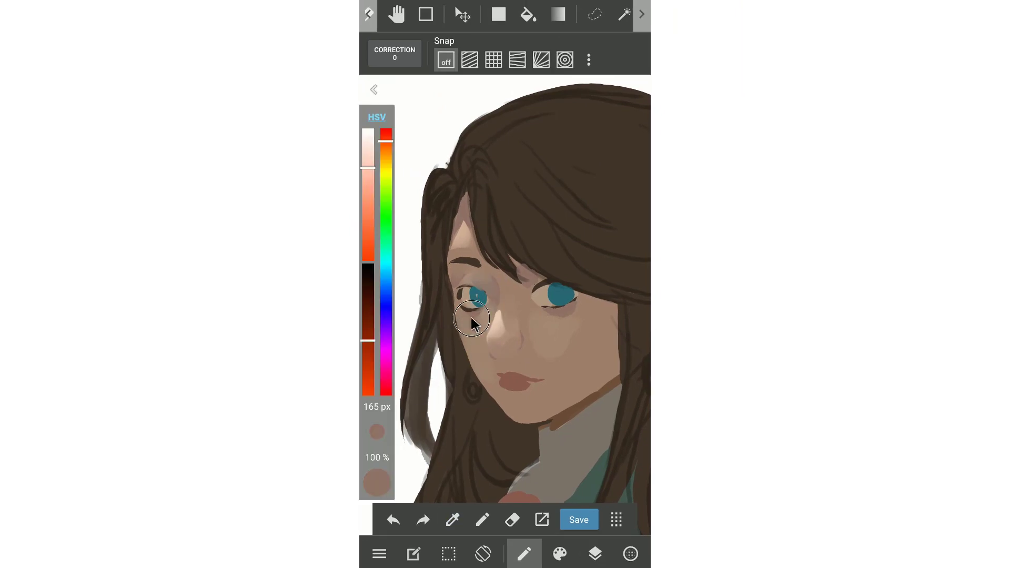
- Sample a skin tone, reduce the brush opacity slightly and paint over the cheek beside the nose
click(452, 522)
click(499, 331)
drag(378, 482, 379, 485)
drag(559, 329, 569, 351)
scroll(487, 354, up, 5)
drag(377, 431, 376, 444)
scroll(500, 417, up, 1)
- Adjust the paint colour's hue, saturation and brightness and shade the skin of the lower face
click(386, 179)
drag(568, 369, 542, 416)
click(368, 334)
drag(368, 169, 368, 224)
drag(368, 334, 369, 342)
drag(377, 432, 377, 447)
mouse_move(480, 185)
mouse_down()
mouse_move(428, 355)
mouse_move(466, 448)
mouse_up()
- Sample a skin tone and blend it along the chin and jaw
click(560, 554)
click(560, 554)
click(452, 520)
mouse_move(547, 403)
mouse_down()
mouse_move(531, 418)
mouse_move(558, 424)
mouse_up()
- Blend the narrow side of the face below the near eye with sampled skin tones at 119 px and 98 % opacity
scroll(509, 337, down, 5)
drag(377, 431, 376, 392)
click(560, 554)
click(514, 405)
click(560, 553)
drag(468, 342, 470, 362)
click(453, 520)
click(463, 331)
drag(454, 326, 461, 341)
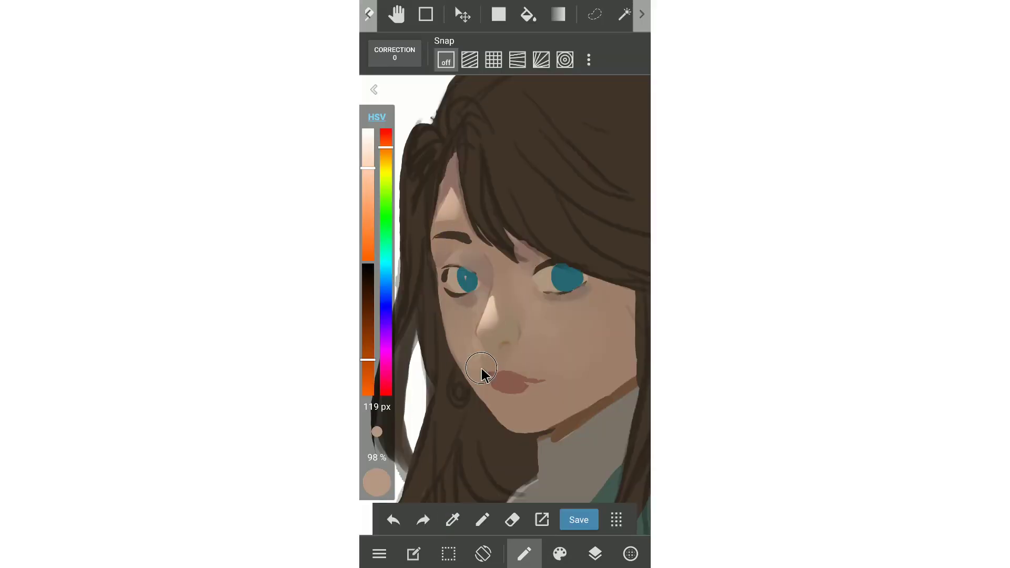
- Sample the dark brown and soften the hair next to the near cheek
click(452, 520)
click(473, 420)
drag(458, 416, 438, 384)
- Lasso the jawline, paint a soft pale yellow-green reflected light inside it and clear the selection
click(594, 14)
mouse_move(637, 372)
mouse_down()
mouse_move(622, 381)
mouse_move(631, 358)
mouse_up()
click(560, 553)
drag(385, 148, 389, 192)
drag(368, 300, 367, 377)
drag(376, 432, 376, 411)
drag(632, 376, 558, 421)
click(505, 91)
- Sample the cheek's skin tone and blend it above the yellow-green jaw light with the 119 px brush
drag(377, 432, 377, 448)
click(453, 520)
click(566, 371)
drag(574, 379, 631, 355)
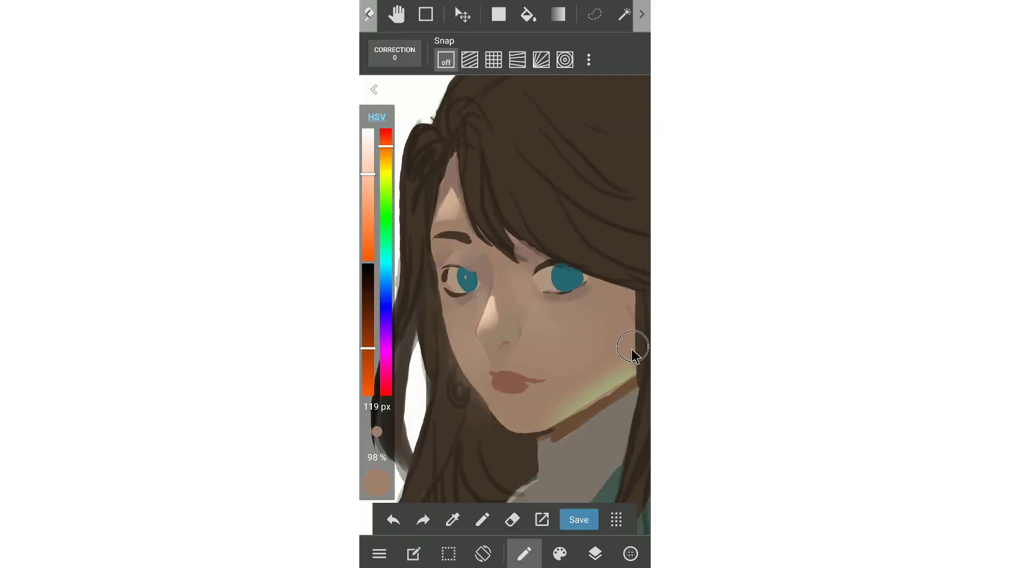
- Change the brush, lower its opacity and soften the cheek beside the nose
click(572, 318)
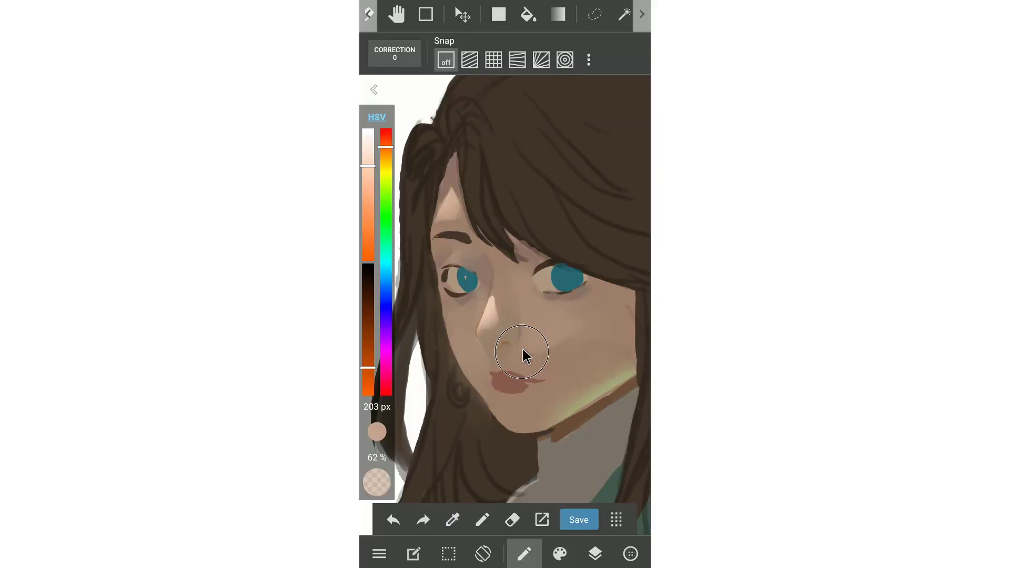
click(560, 553)
drag(377, 482, 383, 537)
click(541, 314)
drag(550, 358, 560, 322)
- Paint the upper eyelid crease of the near eye in light skin tone at 15 px and 94 % opacity
scroll(450, 296, up, 5)
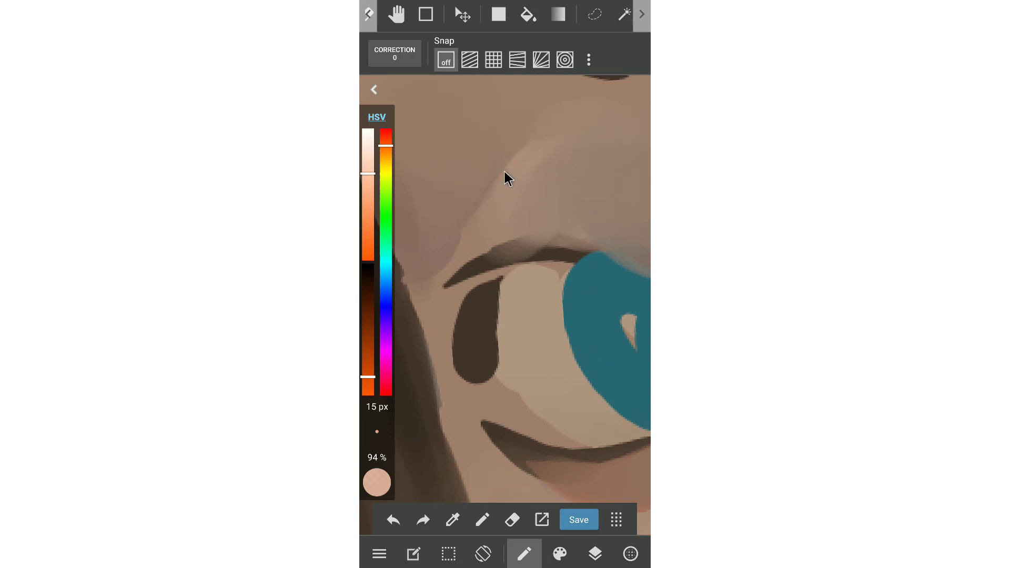
mouse_move(531, 138)
mouse_down()
mouse_move(426, 283)
mouse_move(404, 279)
mouse_up()
scroll(490, 290, down, 4)
- Sample a colour at the near eye's outer corner, adjust its brightness and refine the eye outline and cheek
scroll(489, 289, up, 1)
click(453, 520)
drag(462, 269, 454, 289)
drag(369, 362, 387, 377)
drag(461, 339, 534, 363)
- Mix a dark red and shade the lips with it at 61 px and 70 % opacity
drag(369, 170, 369, 191)
drag(369, 377, 368, 303)
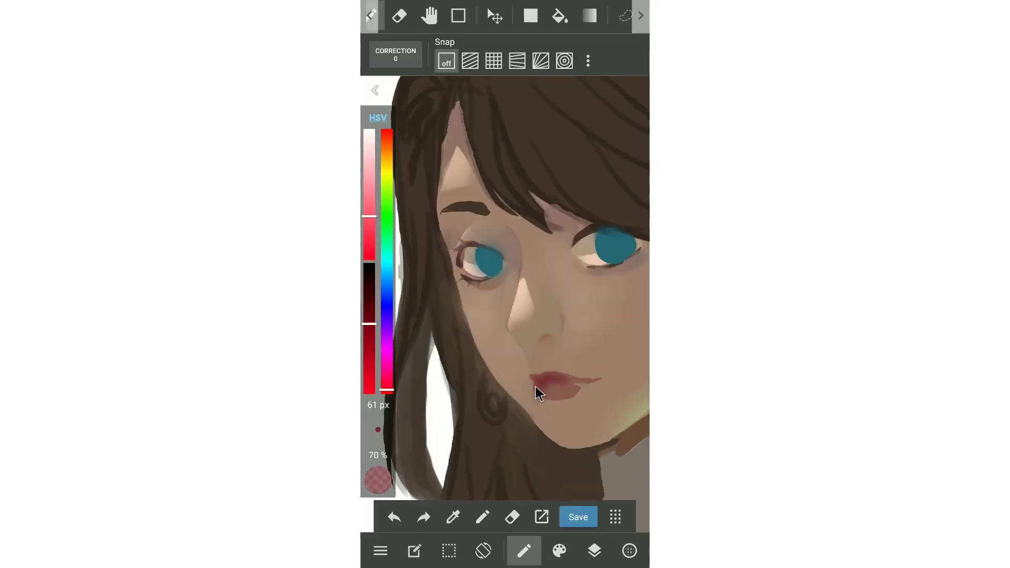
drag(371, 295, 372, 339)
- Lasso front strands of the fringe and paint lighter greyish-brown highlights on them
click(550, 14)
drag(376, 431, 380, 390)
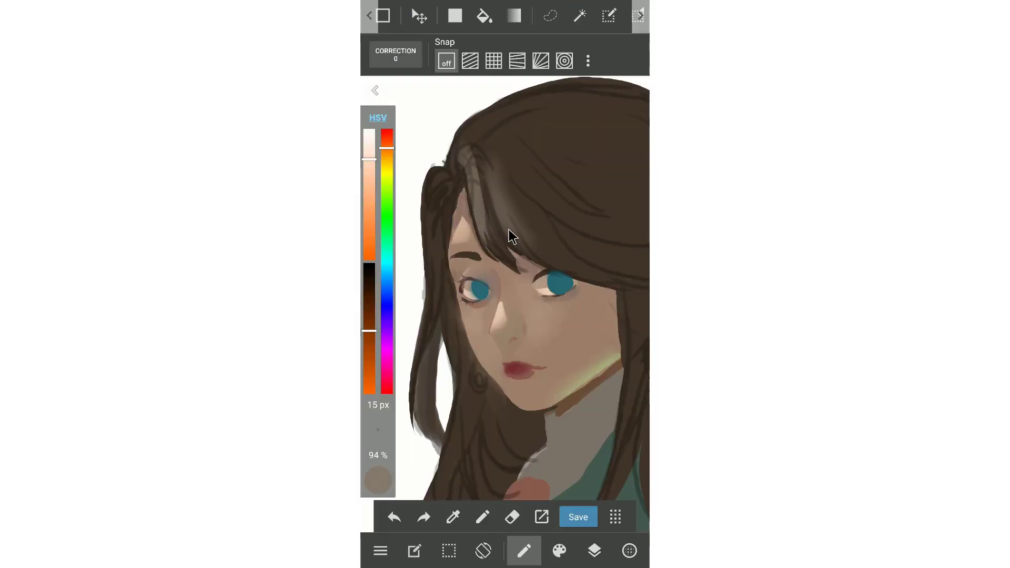
drag(378, 430, 379, 395)
- Paint lighter strokes on the hair hanging beside the face, undoing the first stroke
click(595, 551)
click(594, 551)
drag(436, 200, 449, 343)
click(394, 518)
scroll(546, 210, down, 3)
drag(465, 422, 461, 482)
- Lasso a lock of hair, paint it with a brighter tone and clear the selection
scroll(487, 289, up, 5)
click(550, 15)
mouse_move(508, 120)
mouse_down()
mouse_move(531, 208)
mouse_move(509, 120)
mouse_up()
click(482, 518)
drag(369, 322, 369, 375)
click(505, 93)
- Lasso another strand at the edge of the fringe, paint it and clear the selection
scroll(500, 284, down, 5)
click(550, 15)
drag(556, 252, 542, 263)
click(483, 517)
click(505, 92)
- Refine the near eye with colours sampled around it, adjusting the brush width for detail
scroll(509, 276, down, 3)
scroll(509, 276, up, 5)
click(454, 517)
click(498, 302)
drag(378, 430, 378, 500)
click(453, 517)
click(459, 279)
drag(378, 430, 403, 358)
- Lasso the near cheek below the eye, paint it light peach at 300 px and 70 % opacity, and clear the selection
scroll(429, 316, down, 4)
drag(474, 316, 483, 347)
click(550, 15)
drag(452, 286, 455, 275)
click(482, 517)
drag(378, 430, 387, 434)
drag(469, 316, 484, 369)
click(505, 92)
- Sample a skin tone and blend the edge of the near cheek's highlight beside the nose
click(453, 517)
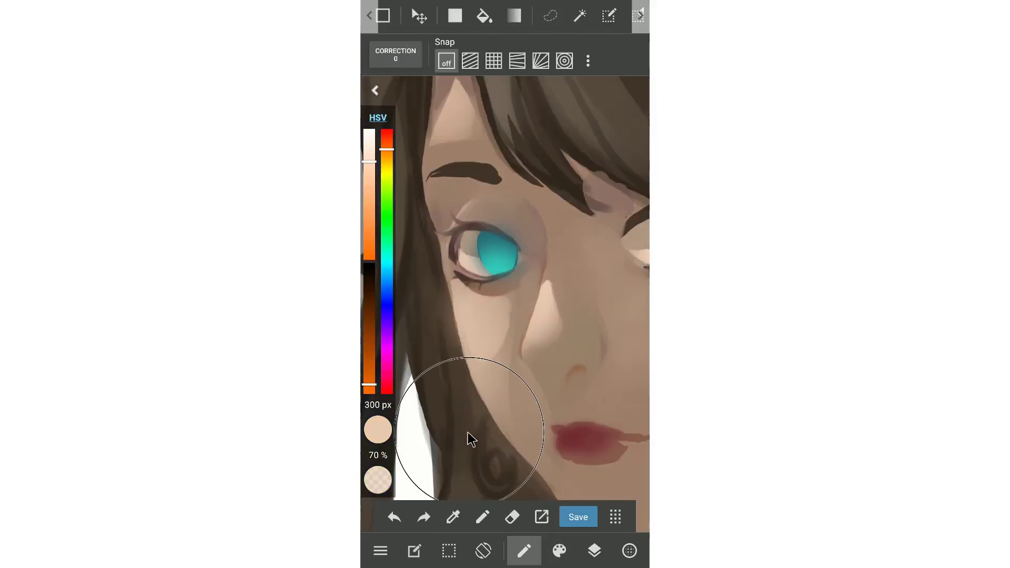
click(519, 368)
drag(519, 410, 520, 296)
- Lasso the far cheek beside the nose, paint it tan at 197 px and 70 % opacity, and clear the selection
click(551, 15)
drag(596, 323, 593, 280)
click(483, 518)
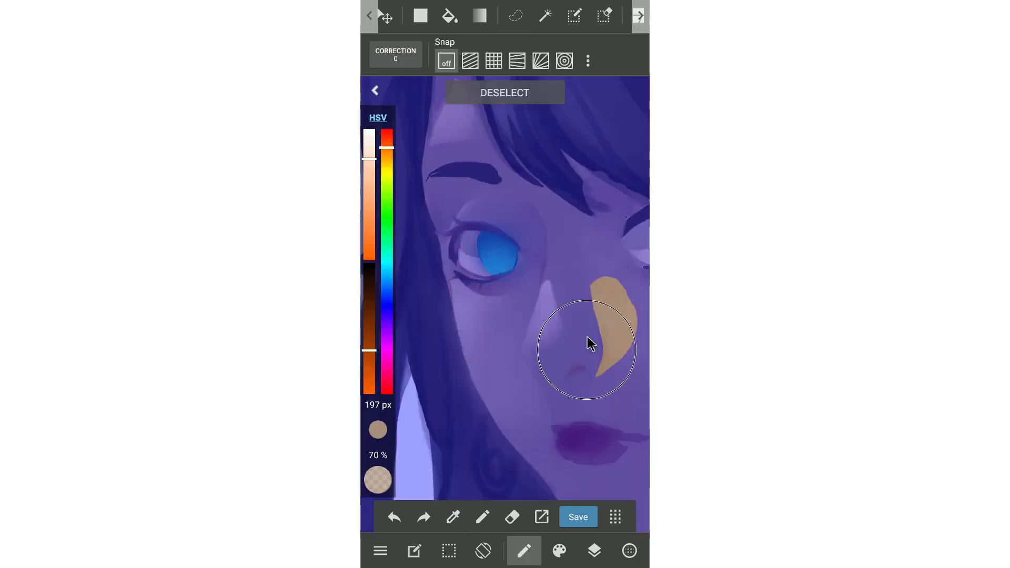
click(505, 92)
- Lasso a patch beside the nose and blend it with a narrower brush in a skin tone sampled nearby
scroll(488, 331, down, 5)
scroll(489, 332, up, 5)
click(516, 15)
drag(499, 310, 510, 358)
click(483, 517)
drag(378, 430, 379, 457)
click(453, 517)
click(468, 309)
drag(505, 337, 550, 424)
- Lasso the neighbouring patch of skin, paint it with a wider brush, clear the selection and soften its edge with a narrower brush
click(516, 15)
mouse_move(531, 359)
mouse_down()
mouse_move(573, 454)
mouse_move(526, 361)
mouse_up()
click(483, 518)
drag(378, 430, 380, 379)
drag(505, 368, 537, 416)
click(505, 92)
drag(378, 430, 378, 497)
mouse_move(474, 331)
mouse_down()
mouse_move(487, 348)
mouse_move(479, 323)
mouse_move(497, 337)
mouse_up()
- Lasso another patch of the face, paint it in a sampled tone at raised opacity, clear the selection and blend its edge
scroll(499, 331, down, 5)
click(453, 517)
click(531, 381)
click(516, 16)
click(482, 518)
drag(378, 480, 399, 378)
click(453, 517)
click(516, 15)
mouse_move(515, 349)
mouse_down()
mouse_move(527, 357)
mouse_move(515, 349)
mouse_up()
click(483, 517)
drag(518, 351, 550, 348)
click(524, 93)
click(453, 517)
drag(501, 323, 497, 316)
- Try a wider, more saturated brush inside a new lasso selection on the face, then undo it and clear the selection
click(453, 517)
click(530, 354)
click(516, 16)
drag(497, 366, 500, 348)
click(482, 517)
click(453, 517)
drag(378, 430, 389, 337)
drag(370, 191, 369, 201)
click(394, 517)
click(523, 94)
- Refine the lower lid and inner corner of the far eye with sampled skin tones, using a brush of about 46 px
scroll(519, 310, up, 5)
click(453, 517)
click(478, 169)
scroll(474, 321, down, 5)
click(560, 551)
scroll(527, 305, up, 8)
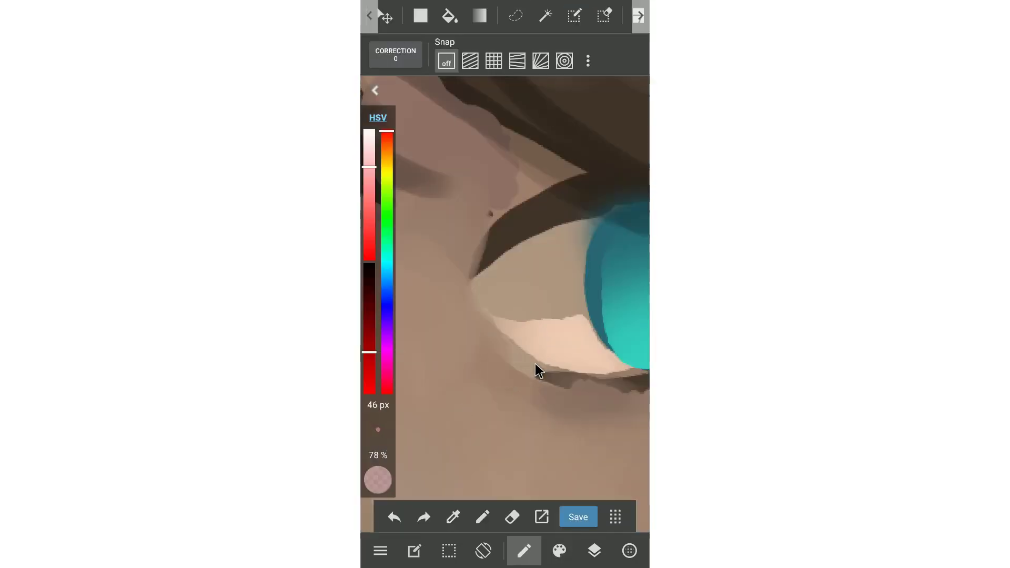
drag(536, 365, 619, 383)
scroll(445, 339, down, 3)
click(453, 517)
click(476, 361)
mouse_move(490, 345)
mouse_down()
mouse_move(454, 354)
mouse_move(503, 363)
mouse_up()
- Lasso the crease above the far eye, paint it light peach at 271 px and 80 % opacity, and clear the selection
scroll(547, 340, left, 3)
click(515, 15)
drag(521, 315, 590, 250)
click(453, 517)
click(577, 362)
click(483, 517)
drag(377, 430, 428, 298)
scroll(506, 305, down, 2)
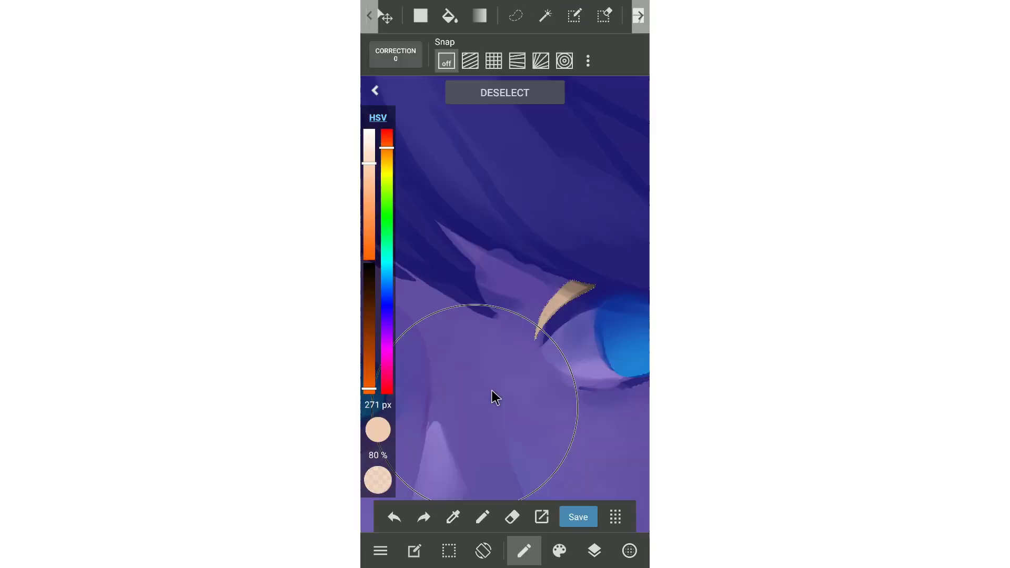
click(453, 517)
click(505, 93)
- Refine the far upper eyelid with a narrower brush in a sampled tone, darkening the colour for the shadow beside it
click(453, 518)
drag(378, 430, 378, 463)
drag(553, 301, 596, 293)
drag(369, 345, 368, 322)
drag(476, 259, 532, 287)
- Blend the skin beneath the far eye with sampled tones, adjusting the brush width
click(453, 517)
drag(528, 374, 542, 361)
drag(553, 402, 577, 406)
click(453, 517)
scroll(505, 305, down, 2)
drag(378, 430, 378, 411)
- Lasso the strip under the far eye and shade it with a darker, redder orange at 117 px and 80 % opacity
click(453, 517)
click(515, 16)
drag(500, 355, 498, 343)
click(483, 517)
drag(370, 179, 369, 205)
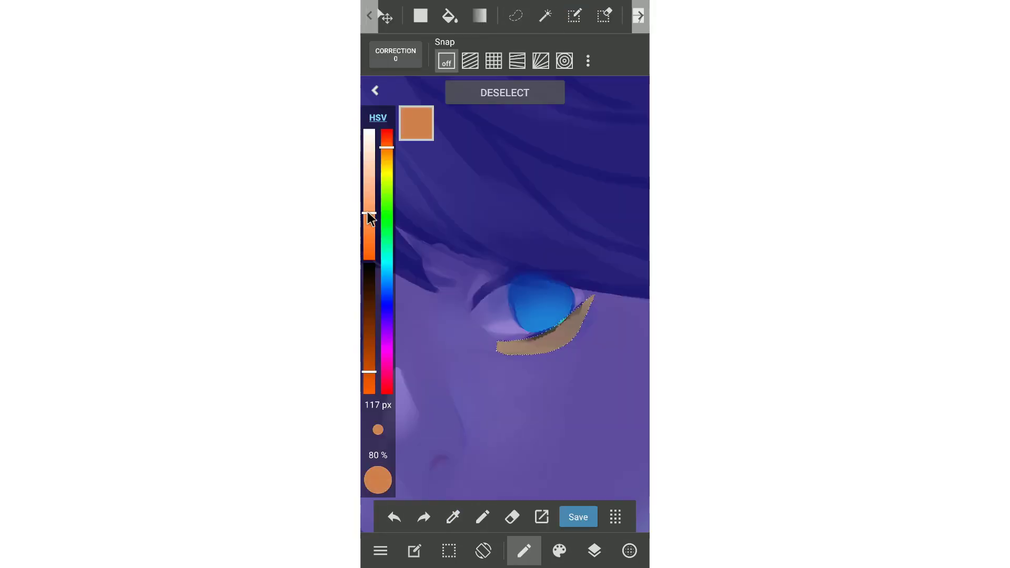
drag(387, 147, 386, 137)
drag(369, 371, 367, 346)
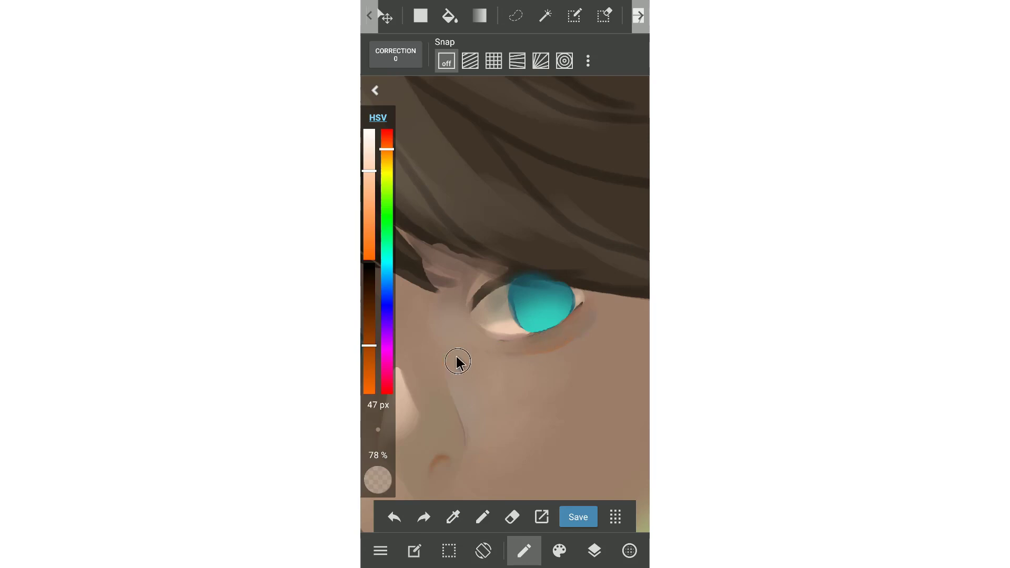
- Define the upper lid and outer corner of the far eye with a narrow brush, darkening the sampled colour for the lashes
click(454, 517)
drag(378, 430, 378, 442)
drag(473, 308, 519, 272)
drag(590, 303, 560, 323)
drag(369, 318, 370, 289)
drag(378, 430, 378, 436)
drag(578, 314, 597, 302)
- Reshape the lip edges and the corner of the mouth with sampled skin and lip colours at 39 px and 78 % opacity
click(453, 518)
drag(507, 383, 569, 387)
drag(576, 343, 597, 335)
click(453, 517)
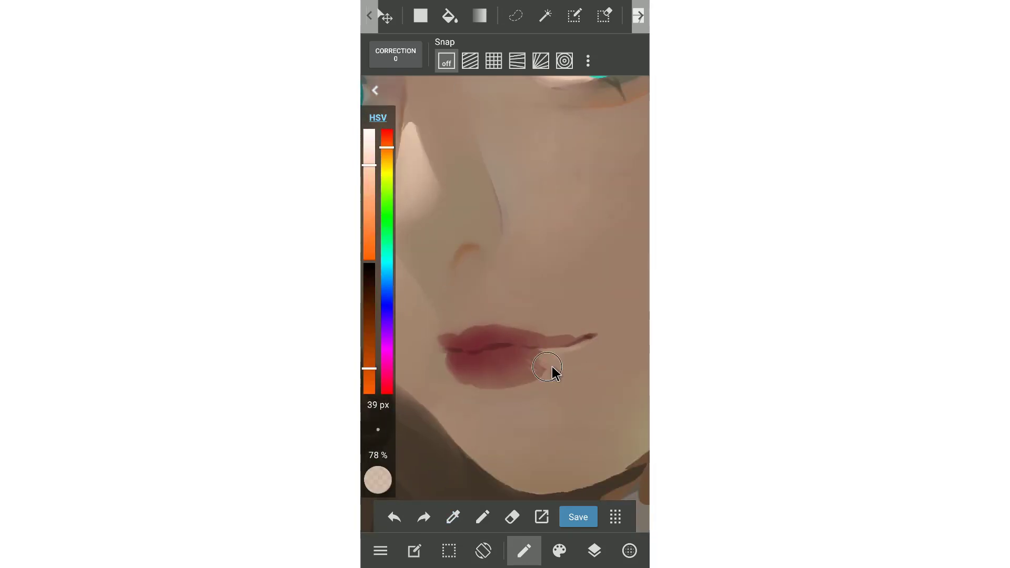
drag(536, 370, 542, 382)
drag(442, 337, 453, 345)
click(470, 376)
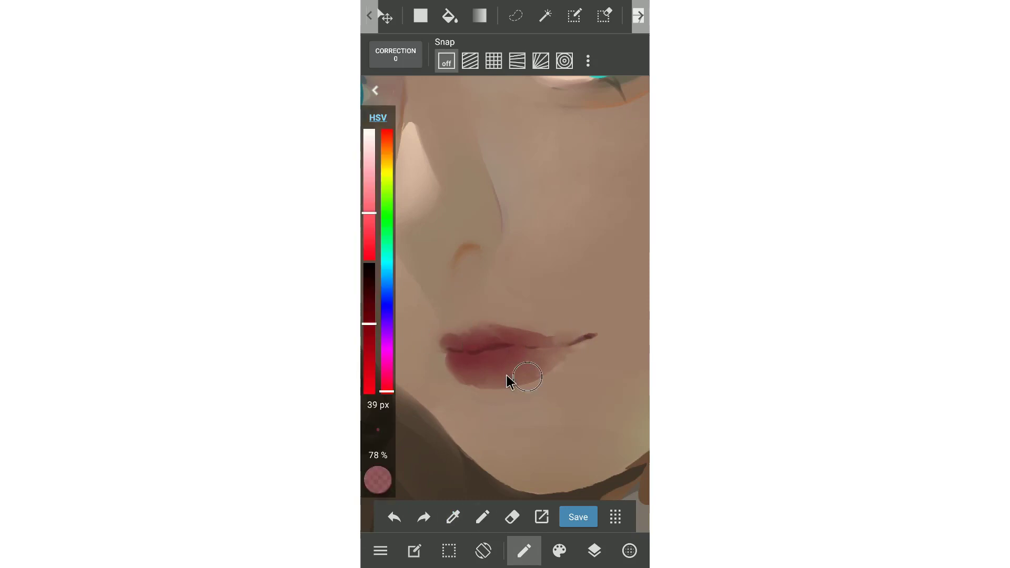
drag(541, 356, 550, 366)
- Try a stroke in a newly sampled colour at the edge of the lips and undo it
click(556, 533)
click(454, 517)
mouse_move(452, 371)
mouse_down()
mouse_move(470, 387)
mouse_move(442, 369)
mouse_up()
click(395, 517)
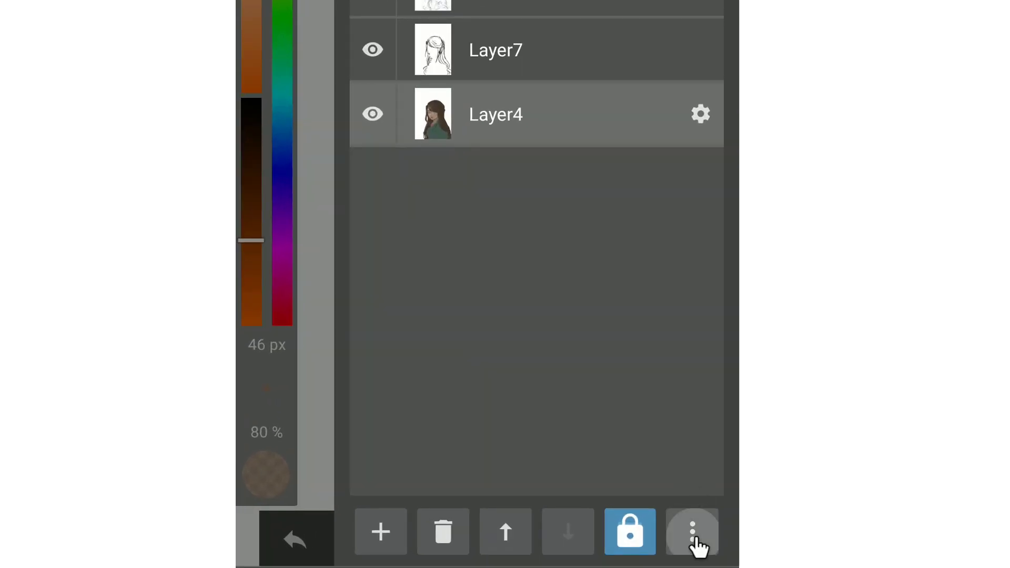
- Apply a Hue Saturation Brightness filter to Layer4 with hue 357, saturation about 111 and brightness 102
click(693, 531)
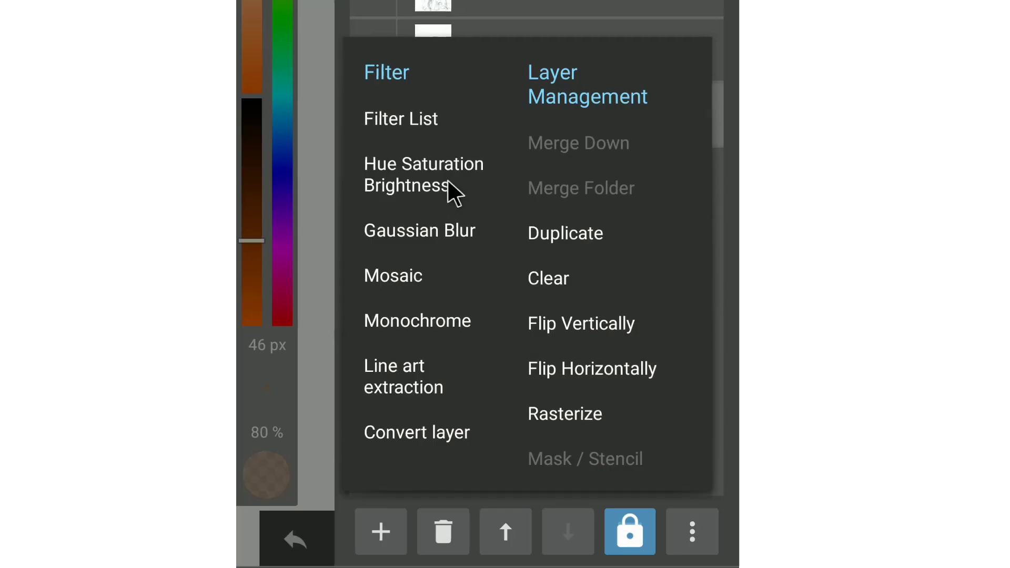
click(451, 190)
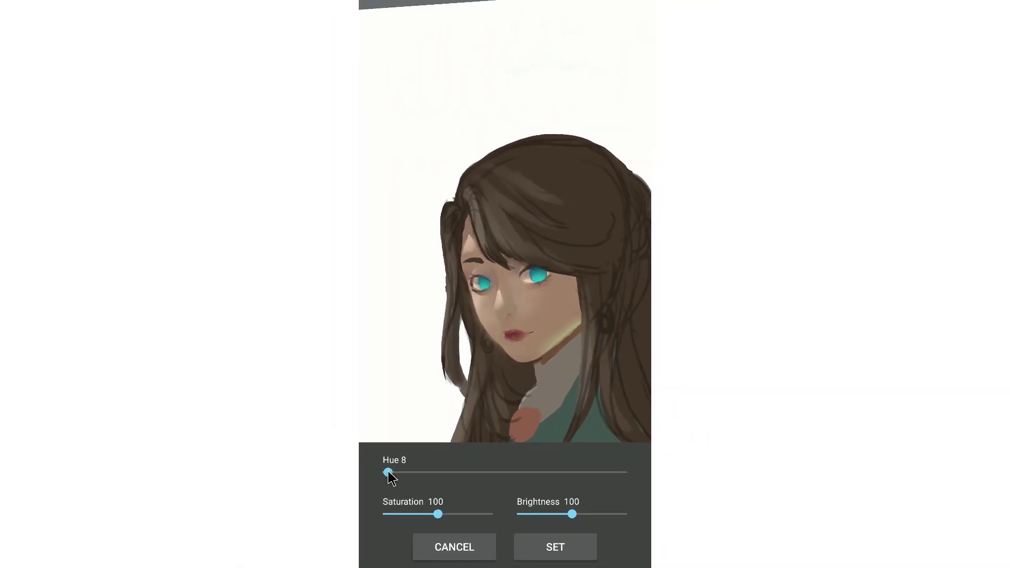
drag(388, 473, 399, 474)
mouse_move(573, 520)
mouse_down()
mouse_move(585, 523)
mouse_move(582, 516)
mouse_up()
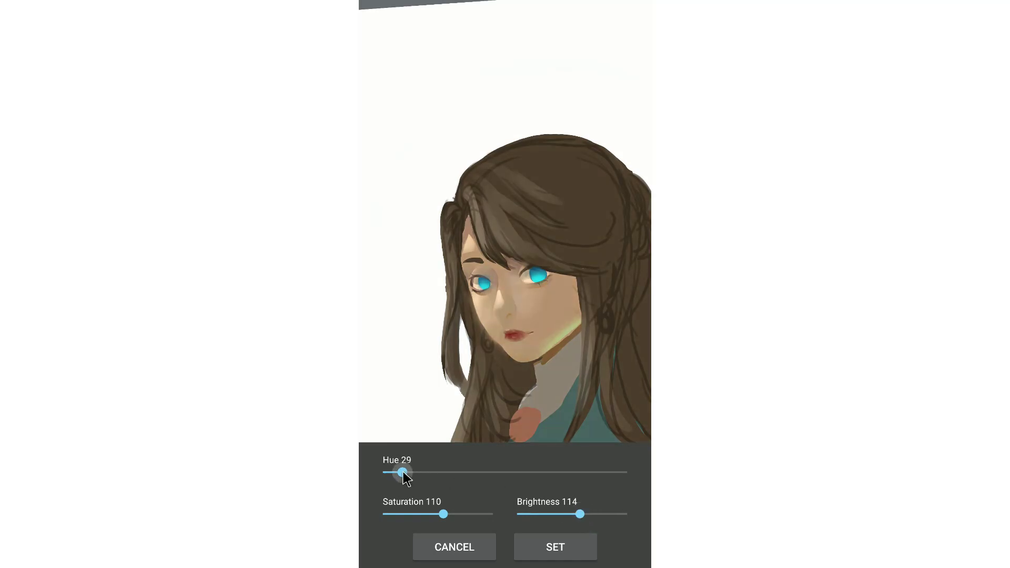
drag(410, 478, 620, 472)
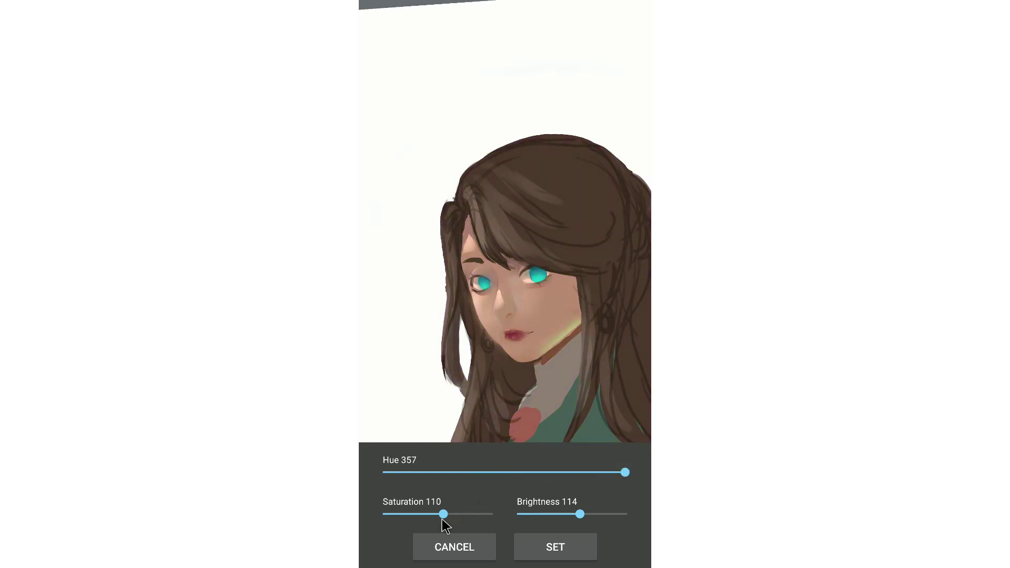
drag(581, 514, 573, 515)
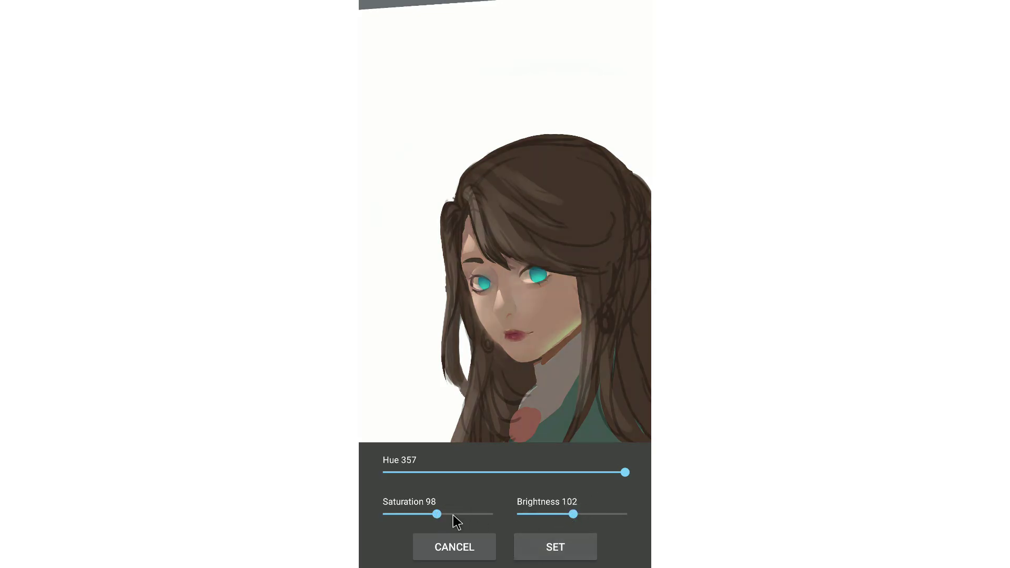
drag(457, 521, 454, 520)
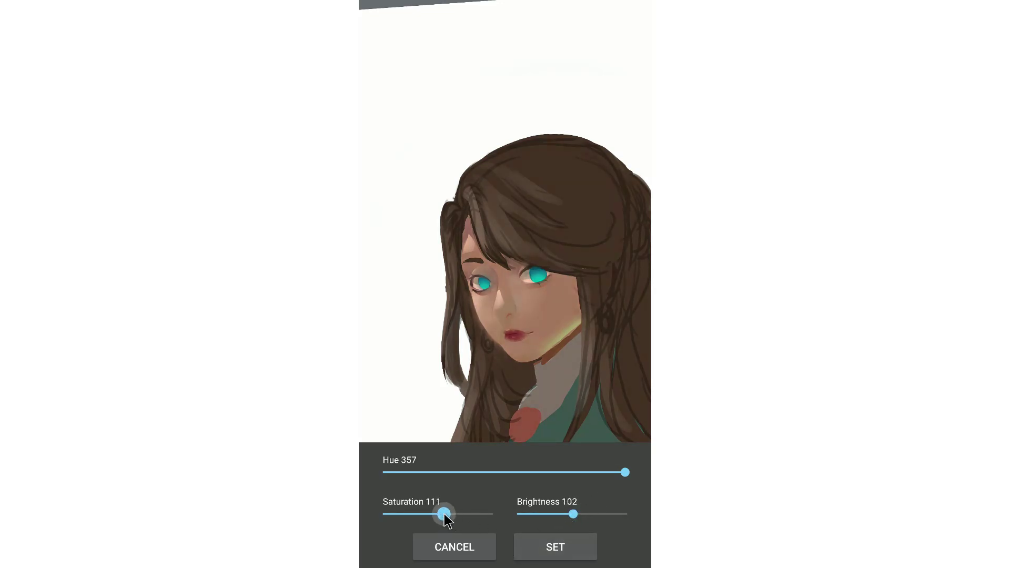
click(556, 547)
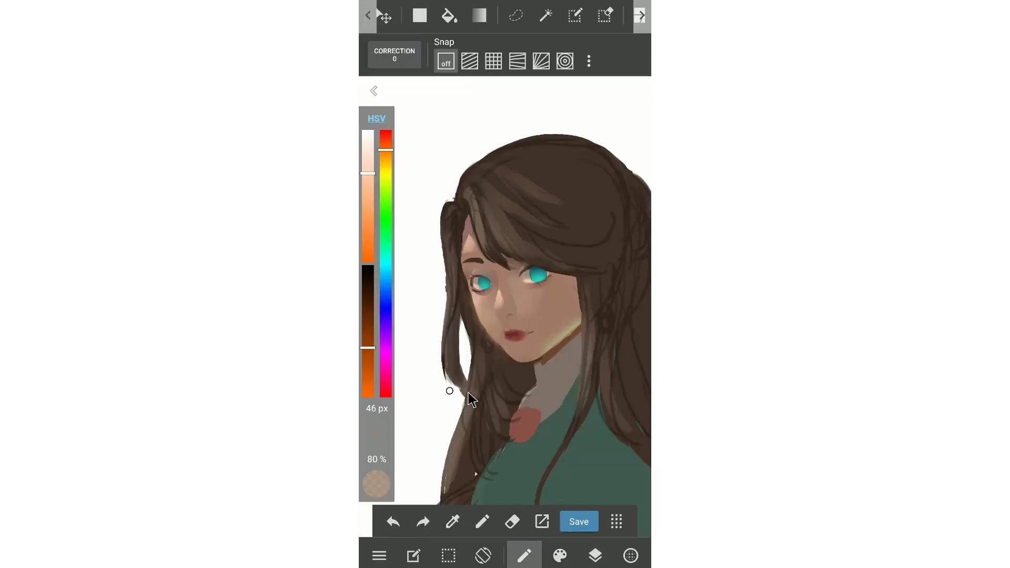
- Duplicate the painted Layer4
click(596, 557)
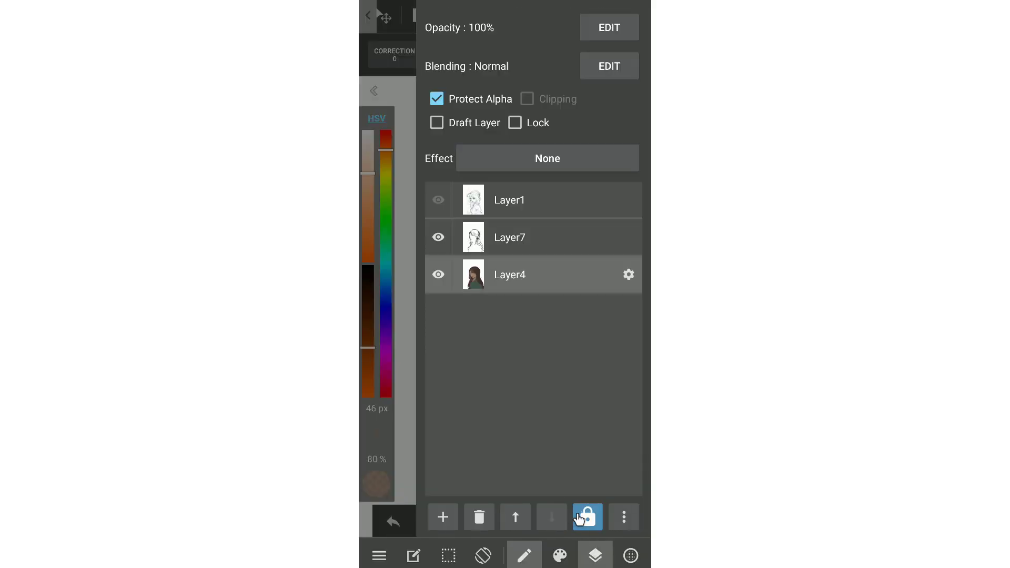
click(624, 517)
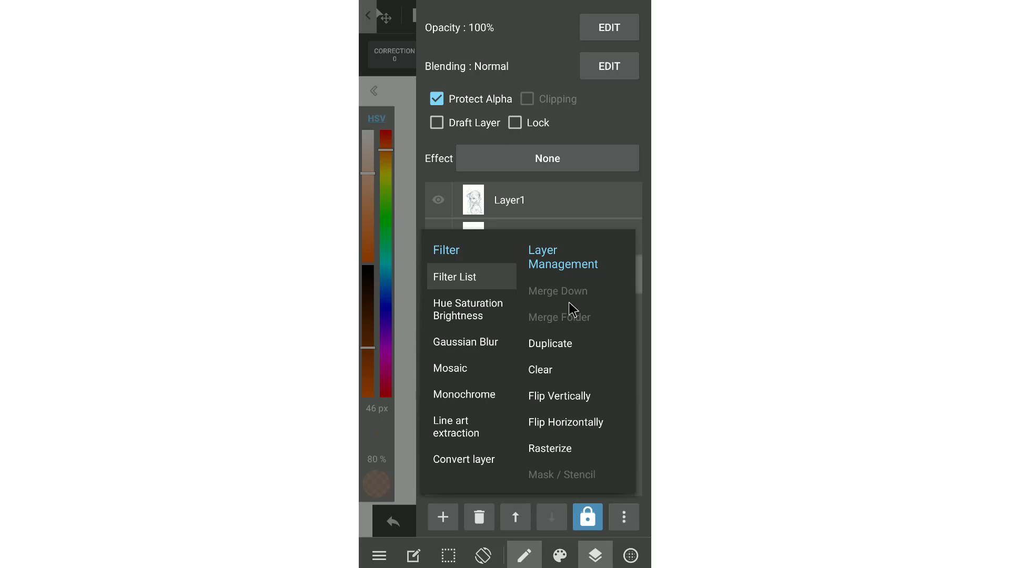
click(550, 348)
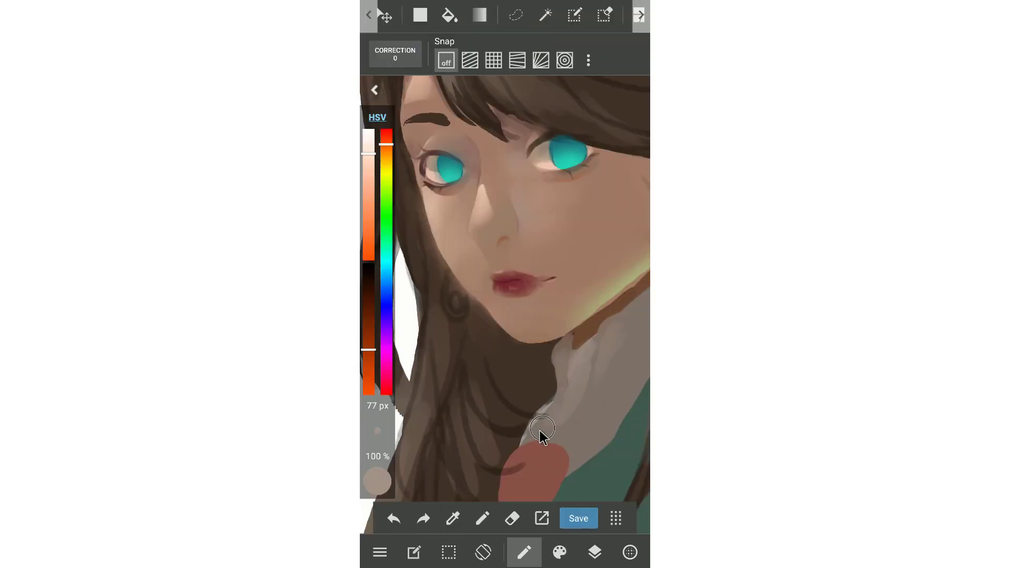
- Paint over the area around the chin and collar with the brush at 77 px and 100 % opacity
scroll(543, 429, down, 3)
mouse_move(548, 311)
mouse_down()
mouse_move(515, 370)
mouse_move(482, 389)
mouse_move(466, 436)
mouse_move(496, 406)
mouse_up()
click(466, 283)
click(480, 413)
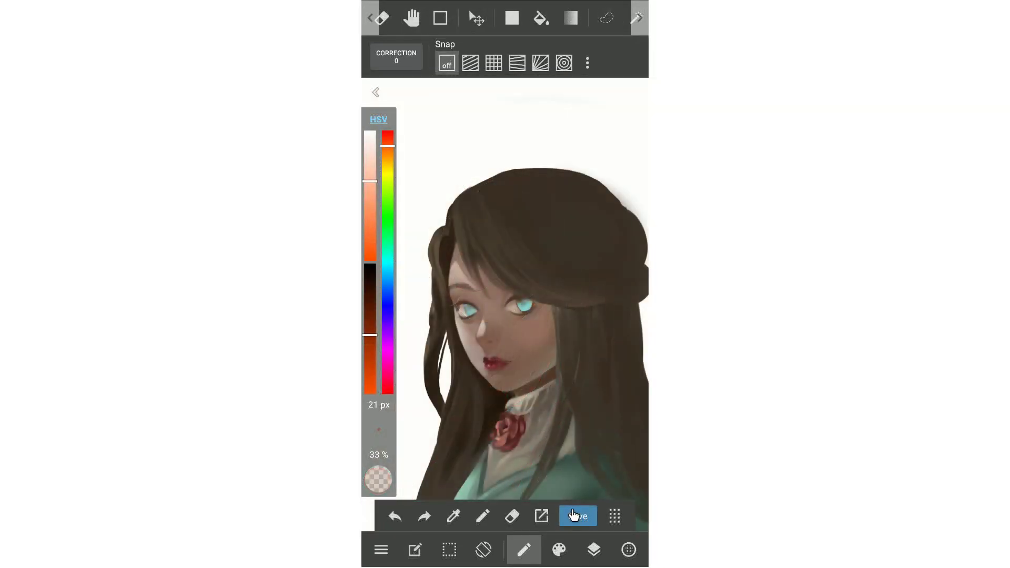
- Switch to the Fill brush at 10 px and 100 % opacity and sample the turquoise of the near eye
click(559, 550)
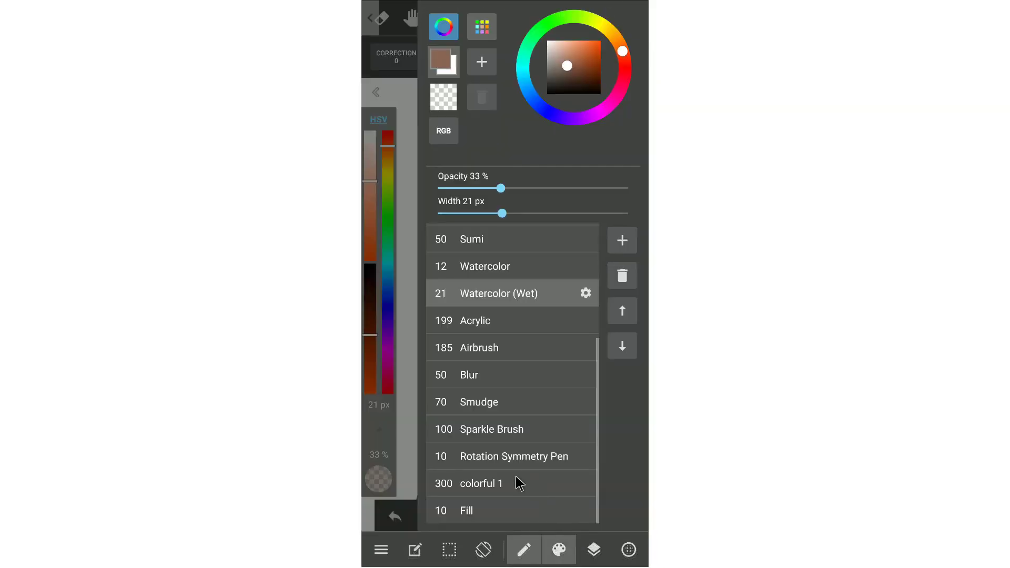
click(506, 511)
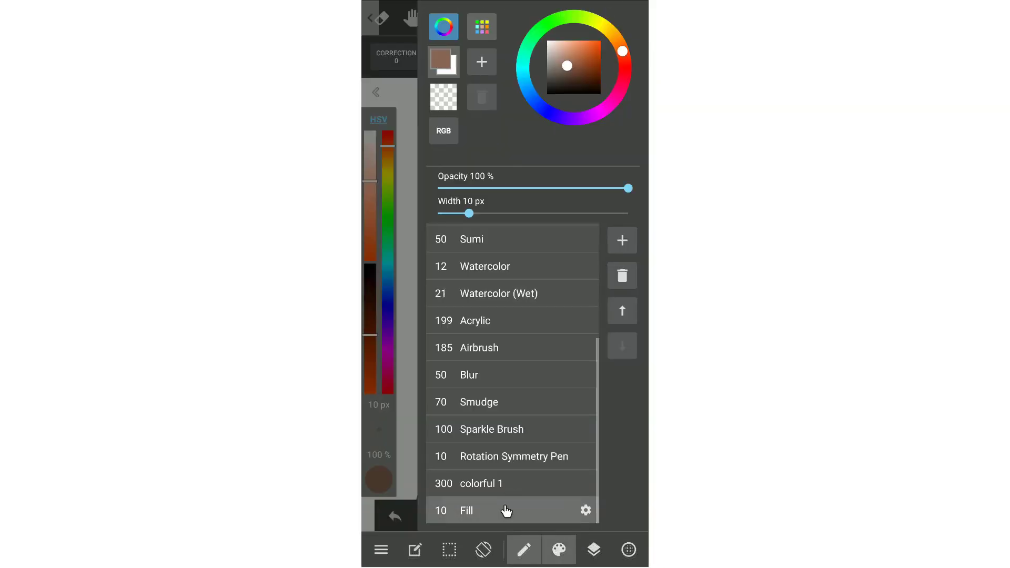
click(416, 377)
click(454, 517)
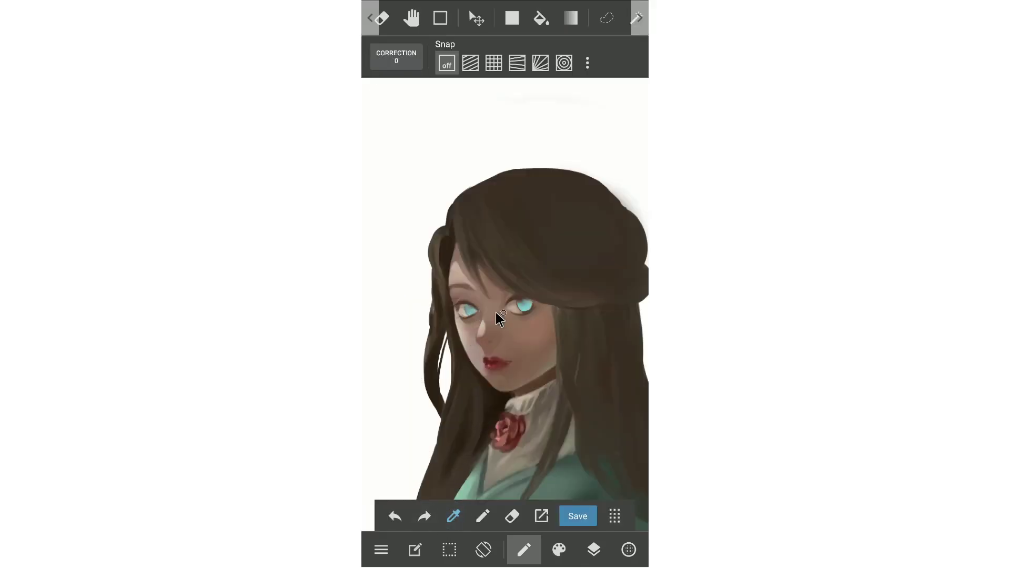
drag(485, 314, 470, 316)
- Add a new color layer directly above the visible Layer4
click(594, 550)
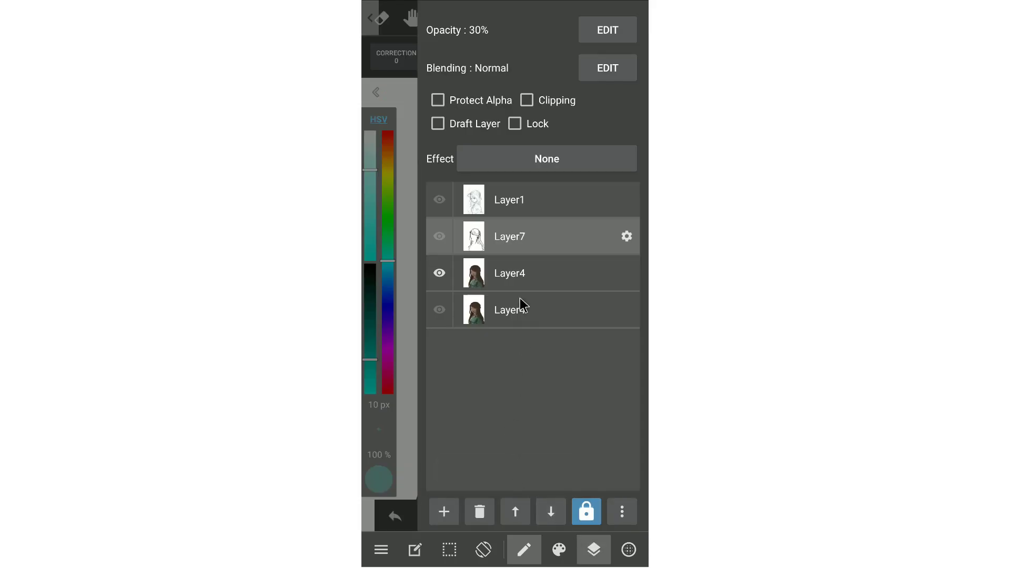
click(531, 279)
click(454, 506)
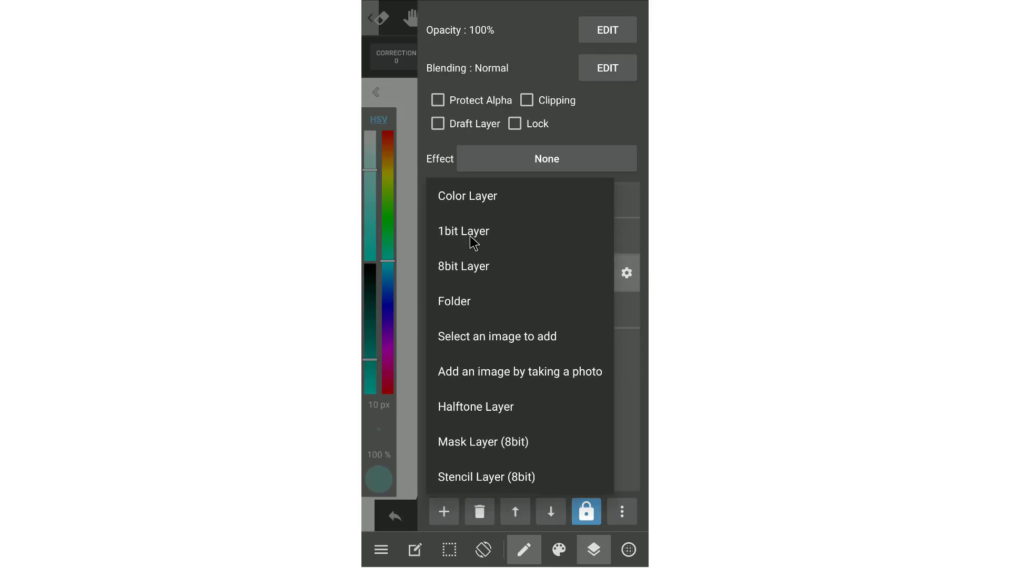
click(462, 203)
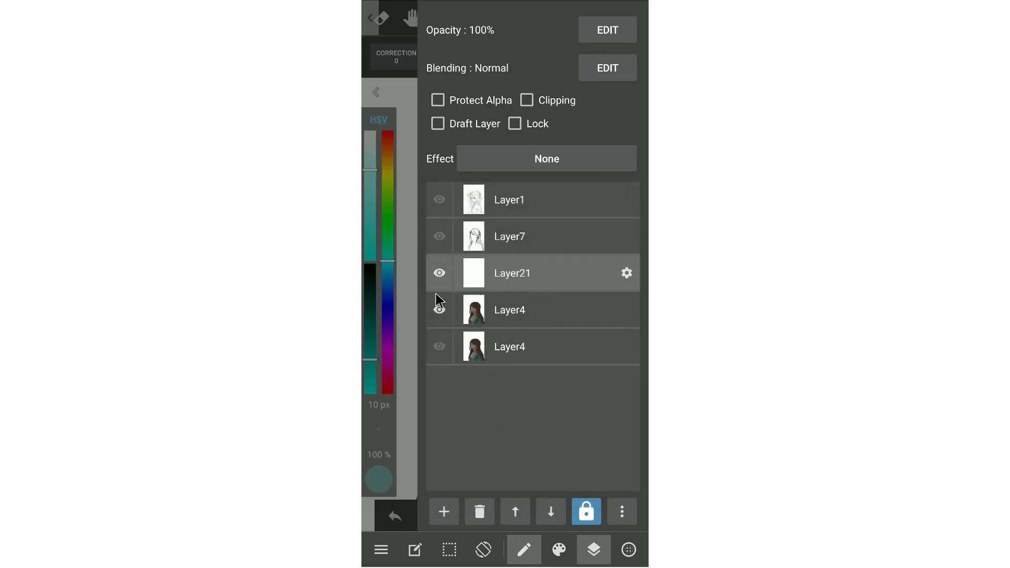
click(409, 311)
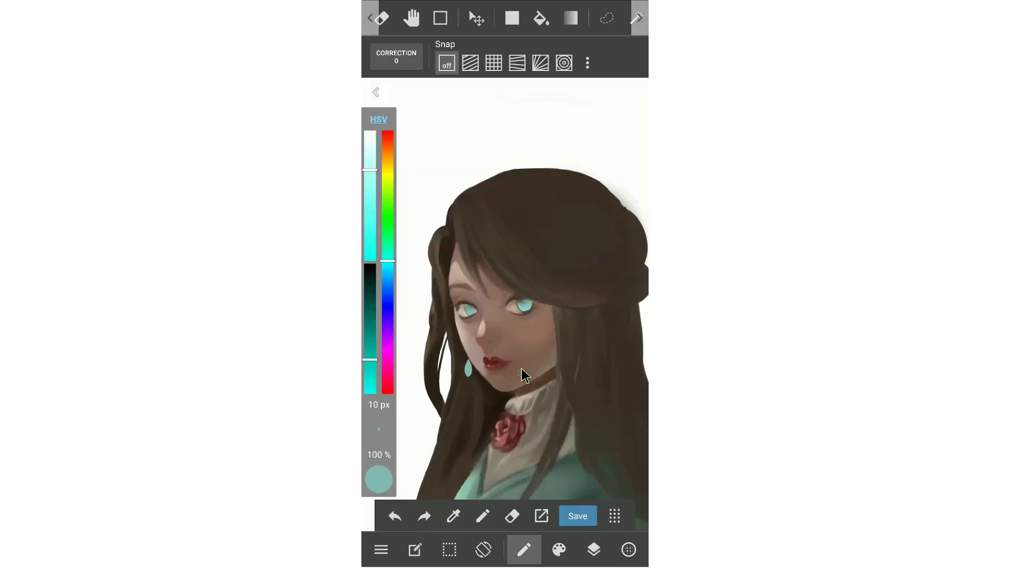
- Undo the last shape and fill a turquoise teardrop earring over the hair beside the far cheek
click(396, 516)
drag(582, 334, 582, 358)
key(e)
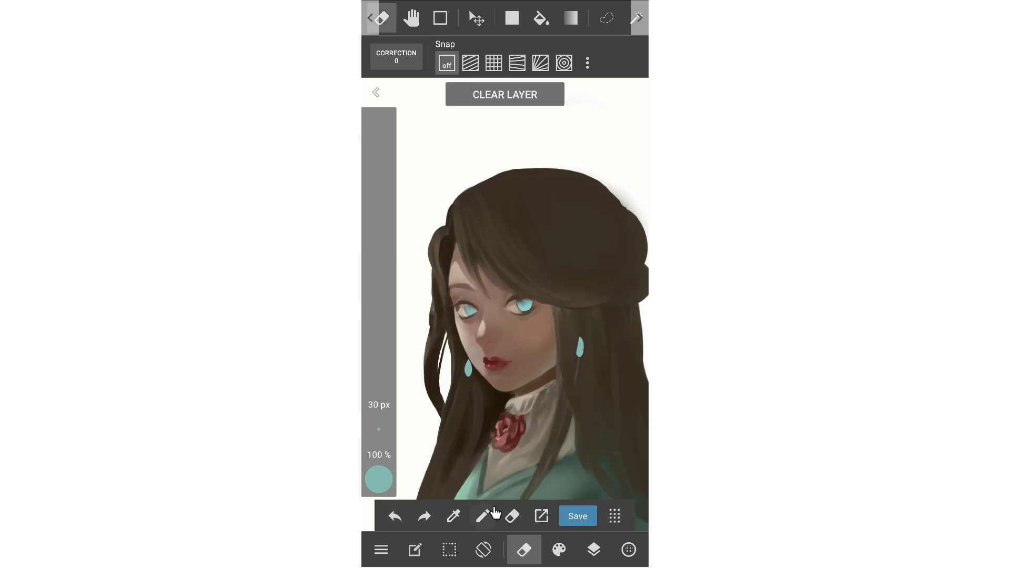
- Lasso the earring beside the near cheek, reposition it and clear the selection
click(607, 18)
drag(466, 352, 468, 362)
click(476, 18)
click(523, 91)
key(e)
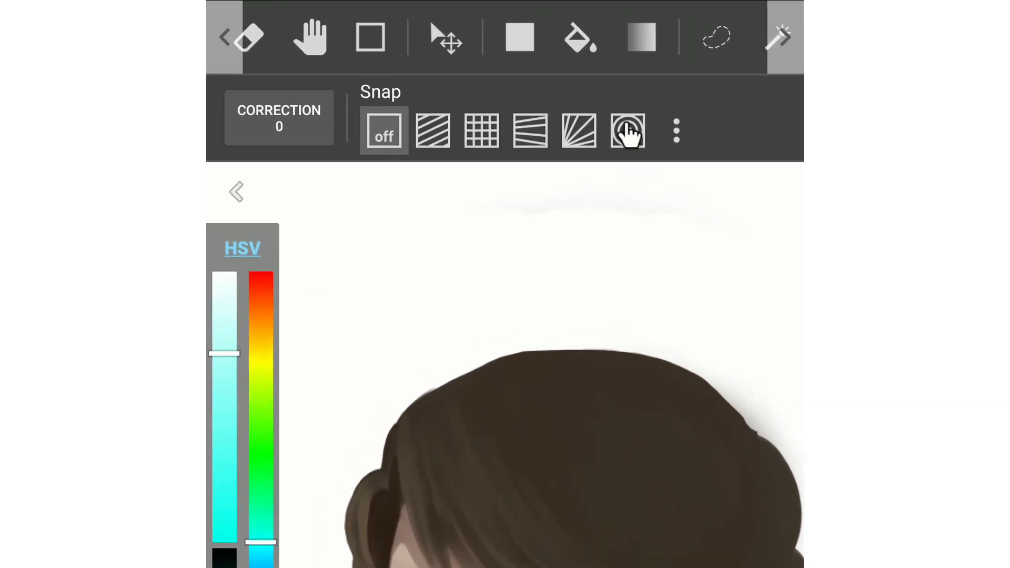
- Build a turquoise ornament of circles and small drops on the upper hair with concentric circle snap, reposition it and clear the selection
click(564, 63)
drag(569, 247, 569, 244)
drag(638, 511, 639, 519)
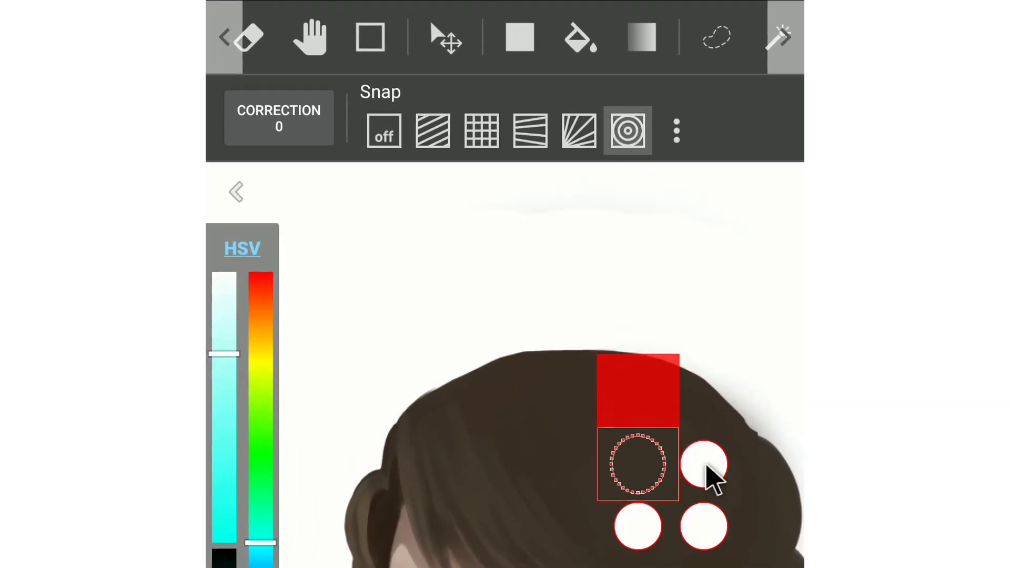
click(665, 464)
drag(651, 395, 664, 423)
drag(707, 537, 692, 527)
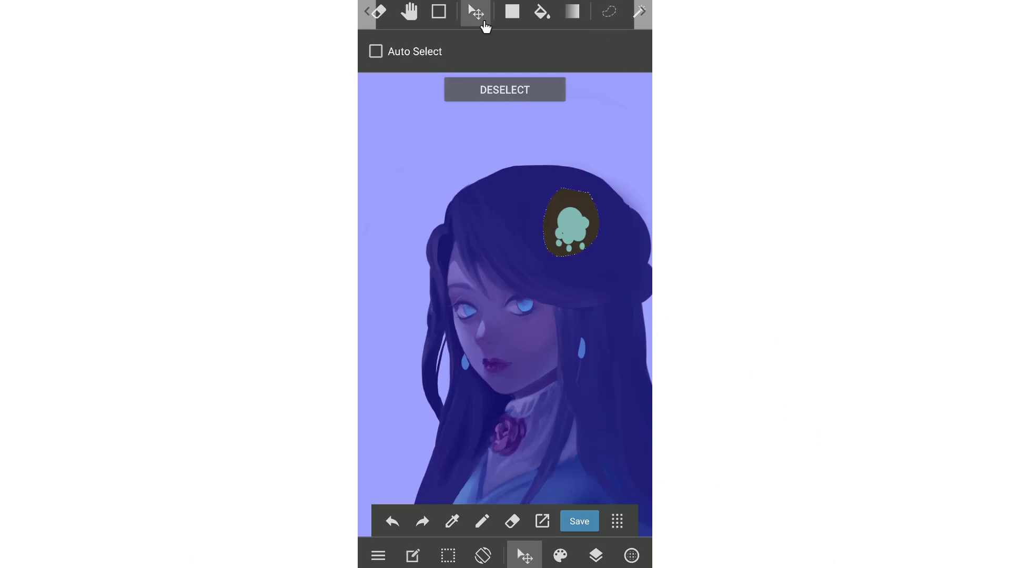
click(559, 99)
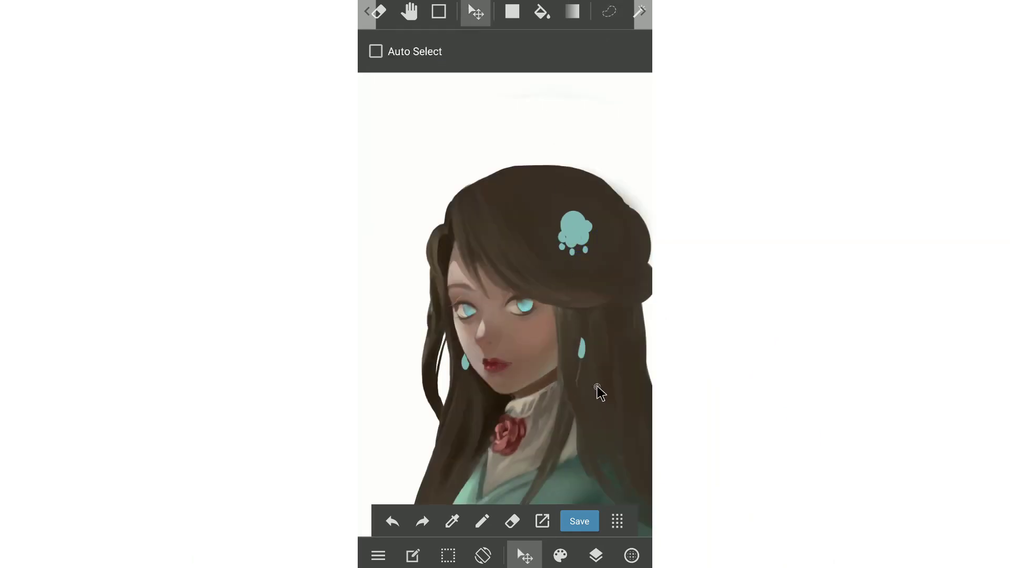
- Lasso the portrait's left earring, shade it with a darker teal foreground-to-transparent linear gradient and clear the selection
click(609, 11)
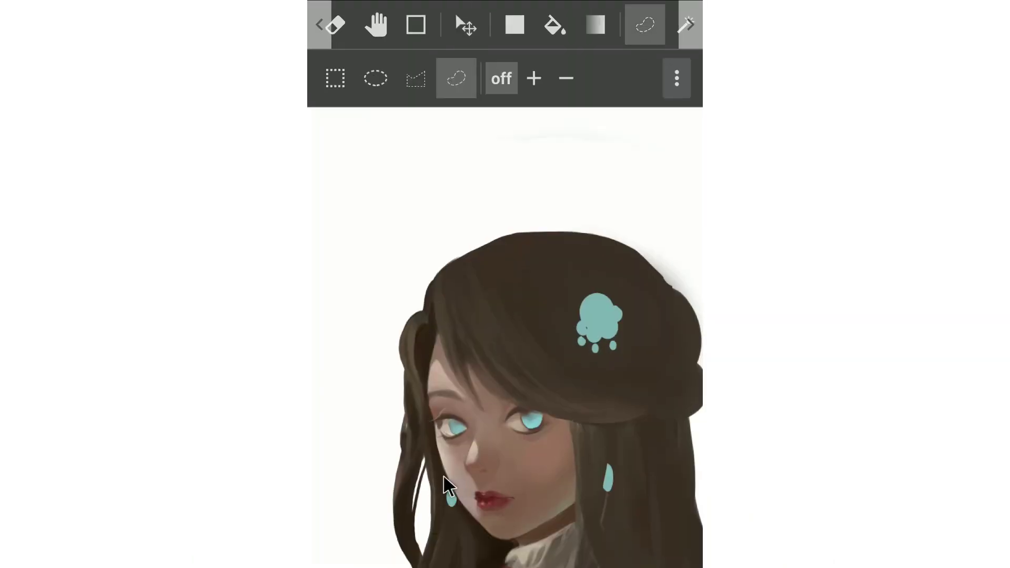
drag(452, 470, 462, 467)
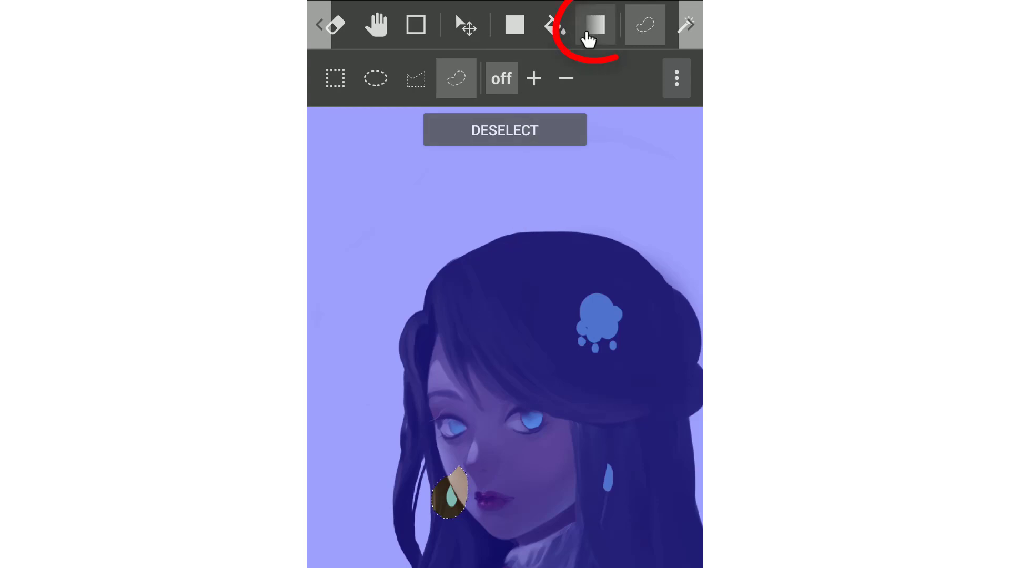
click(593, 29)
click(478, 84)
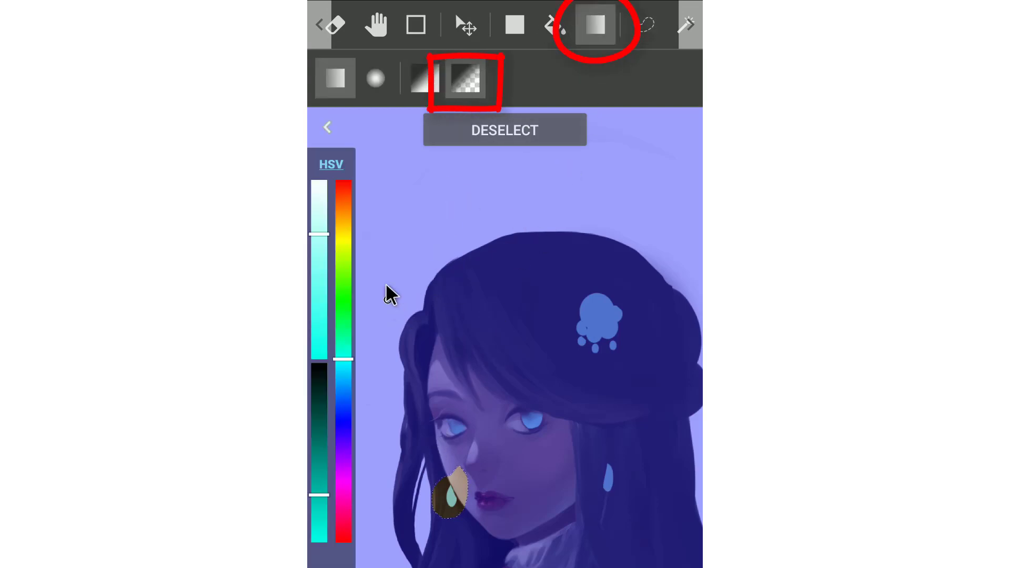
drag(319, 476, 319, 428)
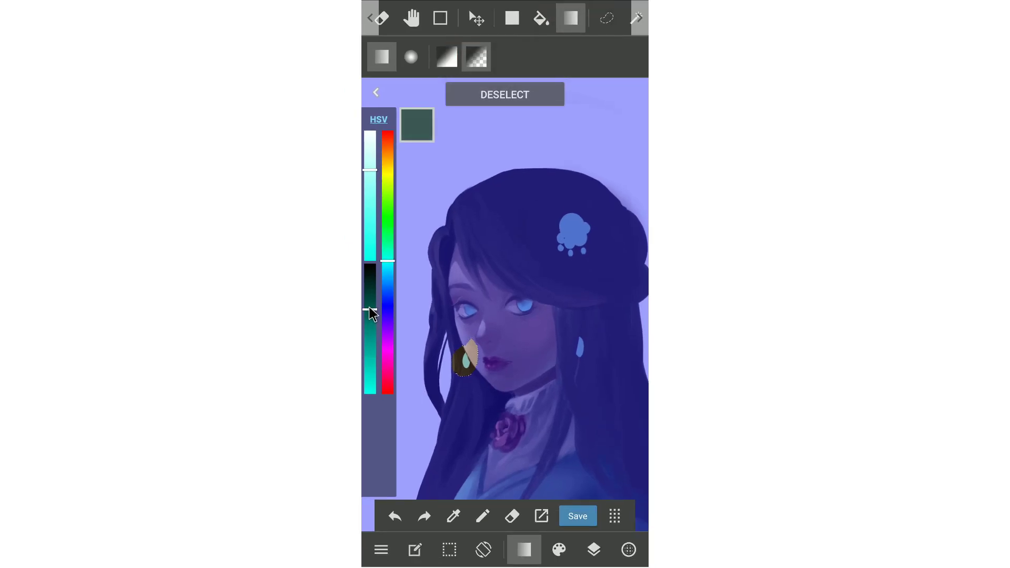
drag(370, 311, 370, 315)
drag(466, 351, 465, 363)
click(526, 99)
- Lasso the portrait's right earring, shade it with the same dark teal gradient and clear the selection
click(607, 18)
drag(579, 329, 583, 358)
click(571, 19)
click(529, 97)
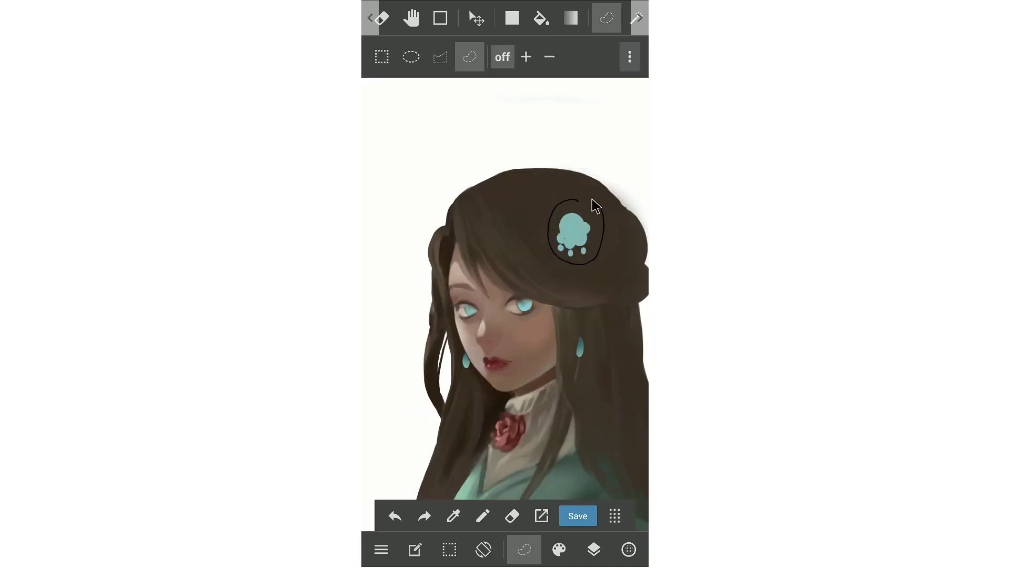
- Shade the hair ornament with dark teal gradients, using an elliptical selection over its large circle, and clear the selection
scroll(448, 332, up, 5)
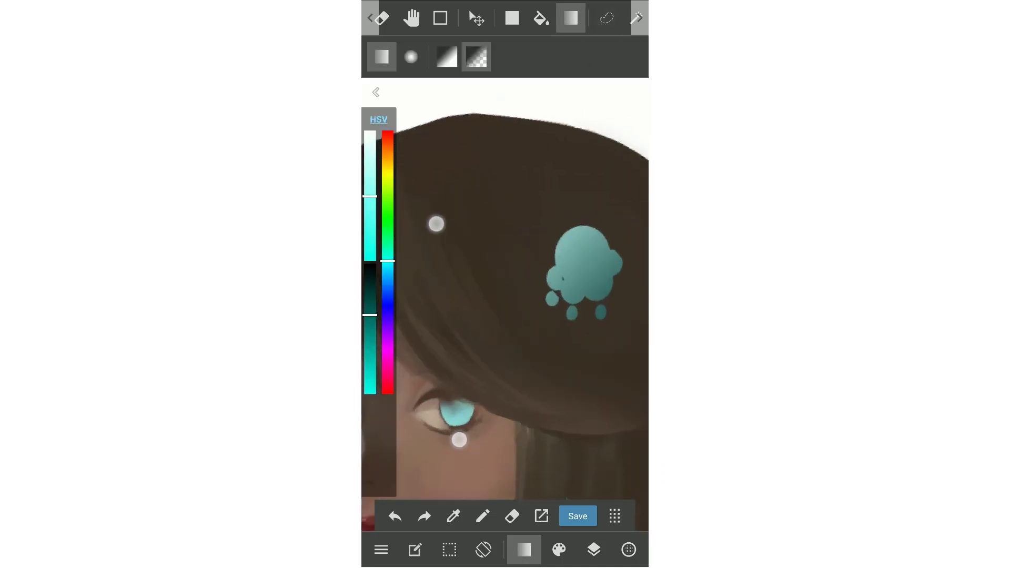
scroll(448, 332, up, 4)
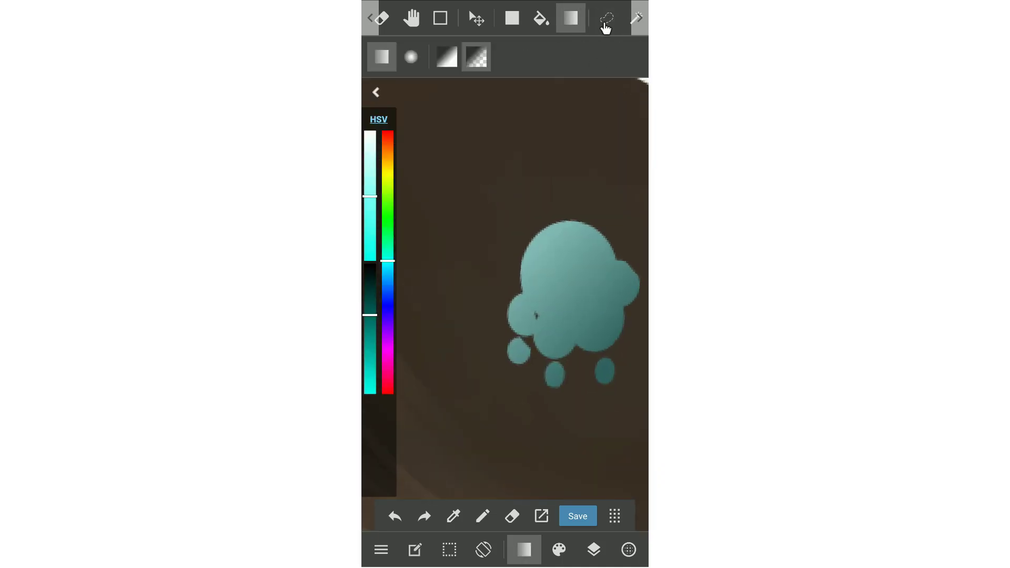
click(606, 22)
click(411, 57)
mouse_move(518, 218)
mouse_down()
mouse_move(544, 265)
mouse_move(601, 303)
mouse_move(540, 301)
mouse_up()
click(571, 18)
click(528, 96)
click(606, 19)
mouse_move(501, 182)
mouse_down()
mouse_move(625, 314)
mouse_move(619, 323)
mouse_up()
click(526, 96)
click(527, 96)
- Select the ornament's large circle with an ellipse and subtract a smaller inner ellipse to isolate its shadow area for a teal gradient
drag(520, 205, 617, 319)
click(527, 57)
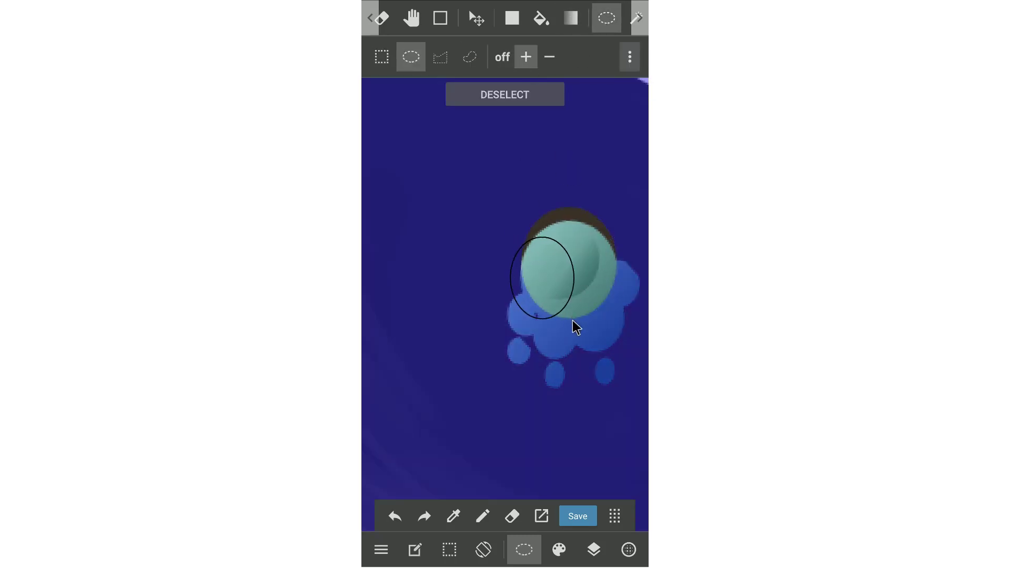
click(470, 57)
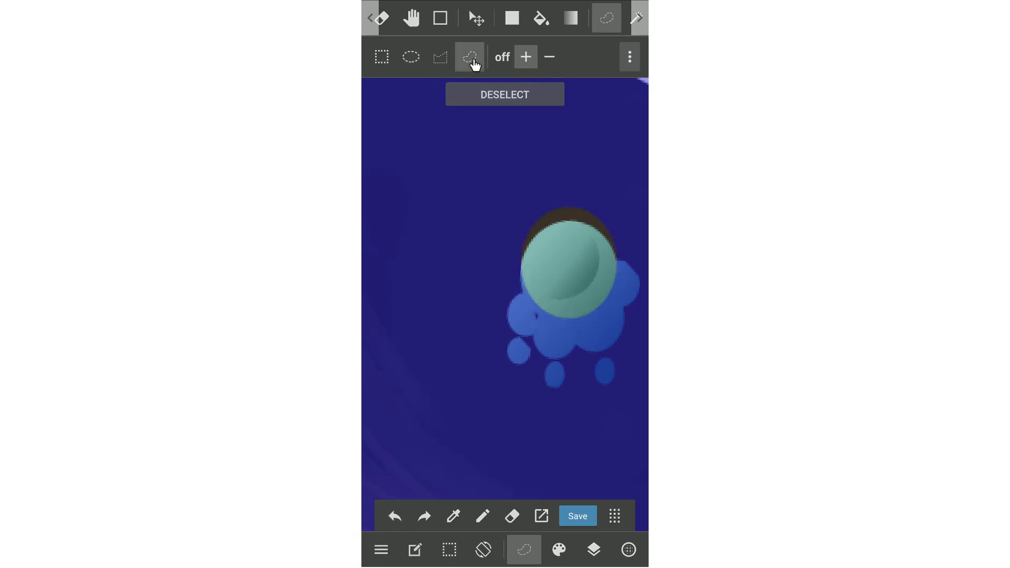
drag(581, 312, 582, 314)
click(549, 57)
click(413, 59)
mouse_move(455, 146)
mouse_down()
mouse_move(613, 306)
mouse_move(574, 262)
mouse_up()
drag(524, 226, 598, 296)
click(571, 18)
drag(371, 317, 387, 308)
- Choose a brush, adjust its size and opacity, and paint soft dark teal shading around the lower edge of the ornament's large circle
click(483, 516)
click(559, 550)
click(492, 350)
click(559, 550)
drag(379, 429, 373, 563)
drag(589, 261, 550, 301)
mouse_move(609, 290)
mouse_down()
mouse_move(579, 317)
mouse_move(552, 317)
mouse_up()
drag(380, 473, 382, 492)
drag(379, 427, 381, 395)
mouse_move(568, 309)
mouse_down()
mouse_move(629, 312)
mouse_move(641, 293)
mouse_up()
- Select an ellipse on the ornament's lower right bead, fill it with a brighter turquoise gradient and clear the selection
click(606, 17)
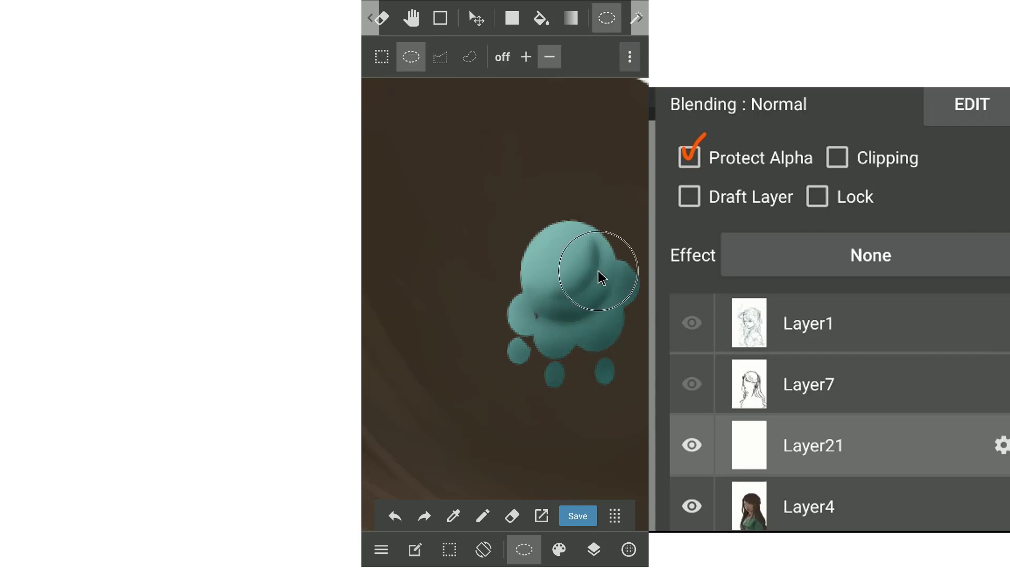
drag(570, 288, 624, 350)
click(503, 57)
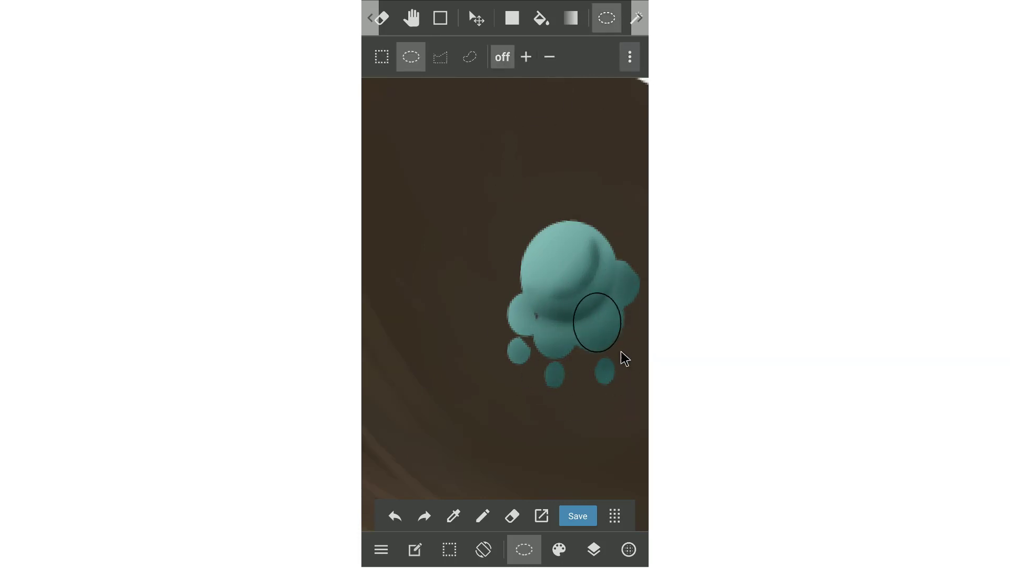
drag(572, 291, 623, 354)
click(571, 18)
click(371, 367)
drag(371, 367, 370, 375)
drag(370, 181, 371, 203)
drag(582, 296, 610, 345)
click(506, 95)
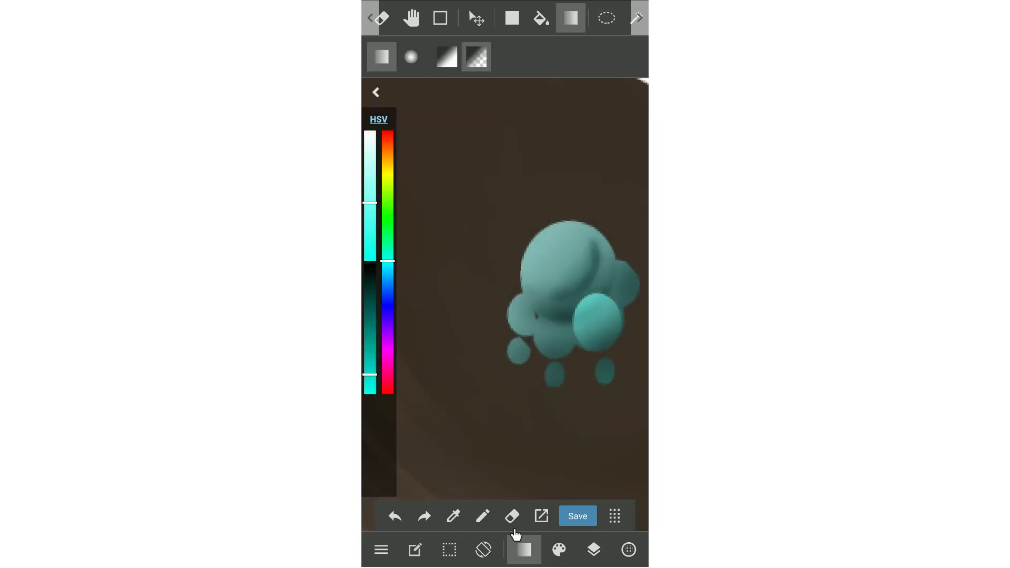
- Brush turquoise highlights and darker shadows onto the ornament's large circle and lower beads, sampling colors from the ornament
click(483, 517)
drag(379, 430, 379, 448)
mouse_move(595, 311)
mouse_down()
mouse_move(570, 339)
mouse_move(539, 337)
mouse_up()
drag(379, 430, 379, 406)
drag(379, 429, 384, 444)
click(453, 516)
click(538, 317)
drag(570, 318, 563, 357)
drag(528, 297, 537, 316)
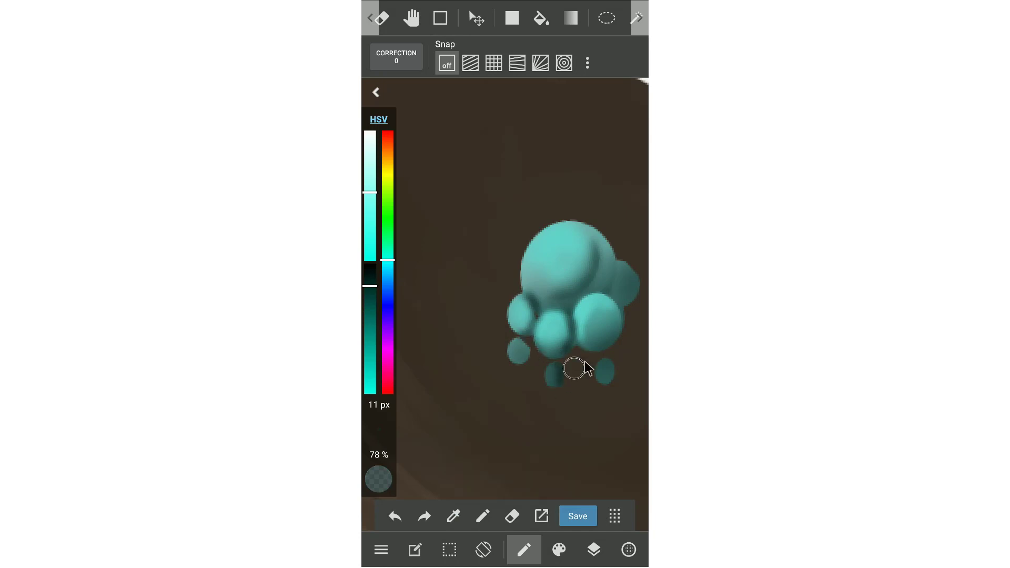
- Add a new layer and paint green grass blades and a leafy stem over the lower dress with a 10 px brush
click(594, 550)
click(444, 512)
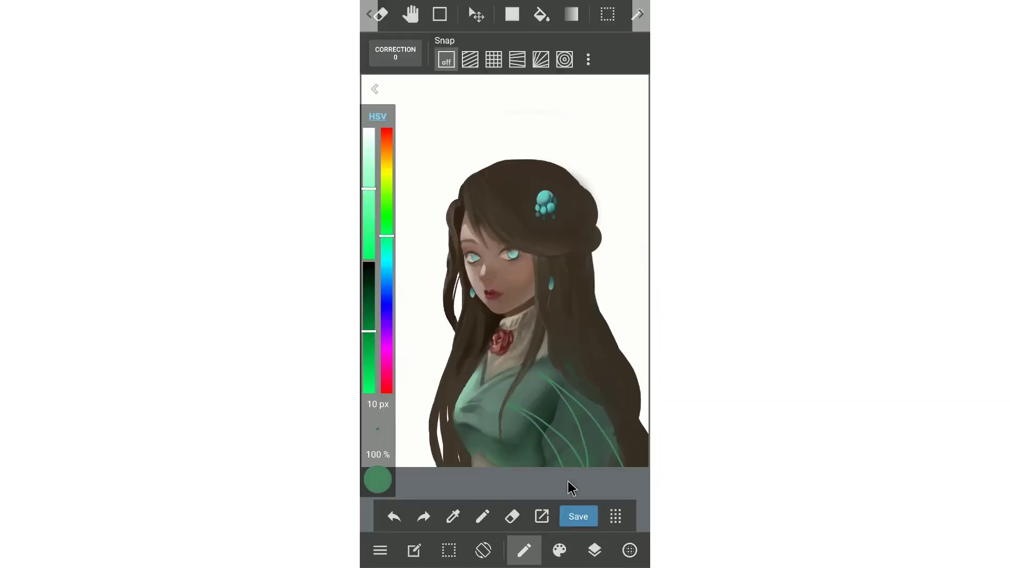
drag(550, 468, 480, 440)
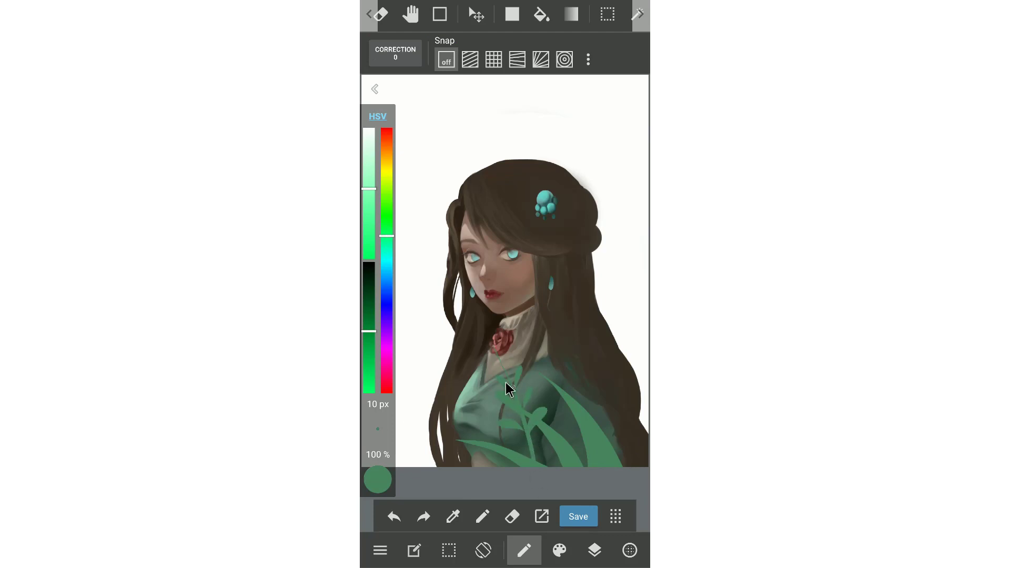
drag(624, 459, 643, 466)
- Add a color layer between the two Layer4 layers and paint green stems and leaves behind the figure on both sides
click(595, 550)
click(508, 383)
click(450, 511)
click(501, 377)
click(417, 390)
scroll(417, 389, down, 3)
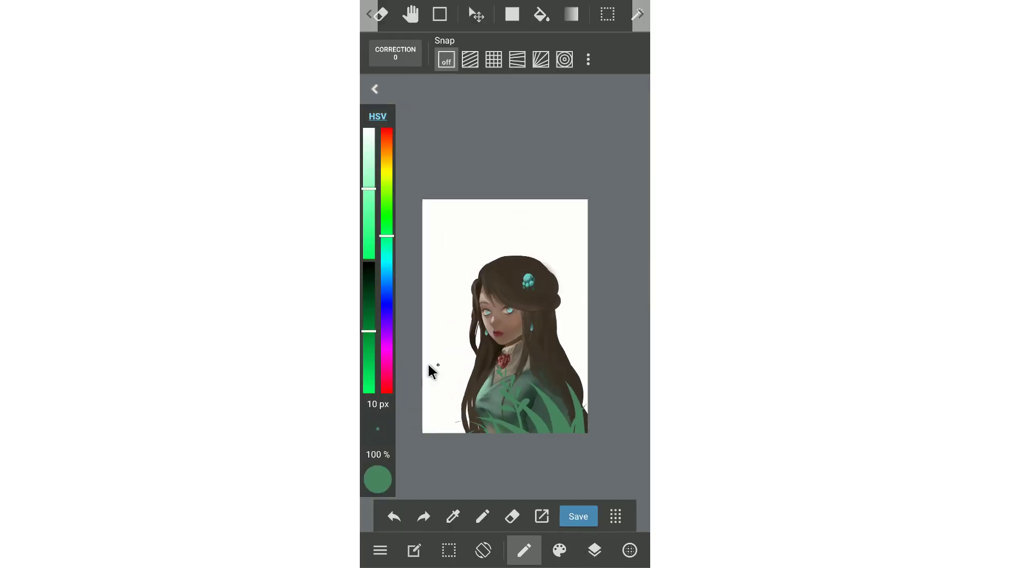
drag(556, 306, 578, 383)
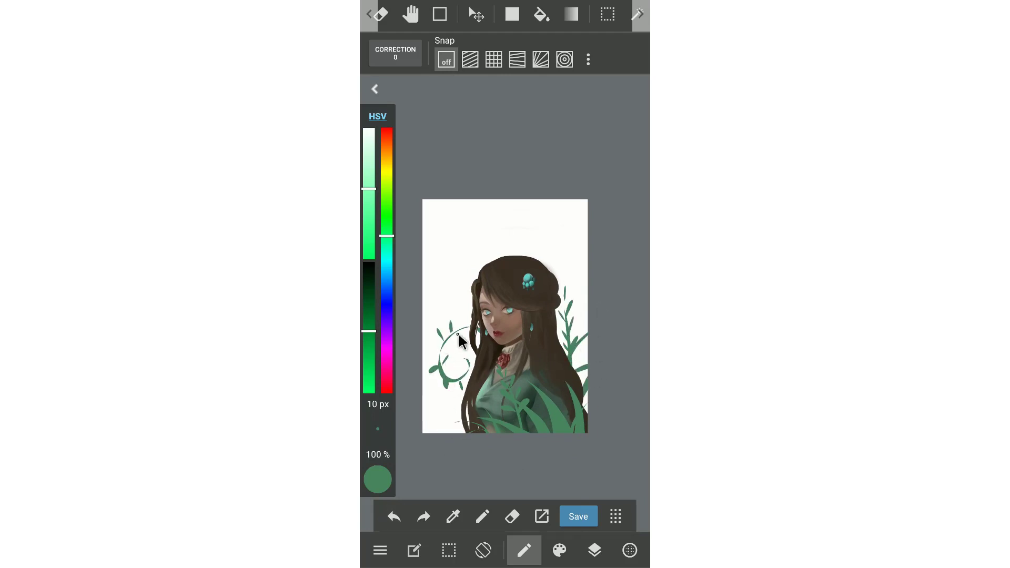
- Recolor the background plants on Layer23 with Hue Saturation Brightness, using Hue 293, Brightness 145 and a reduced saturation
click(595, 550)
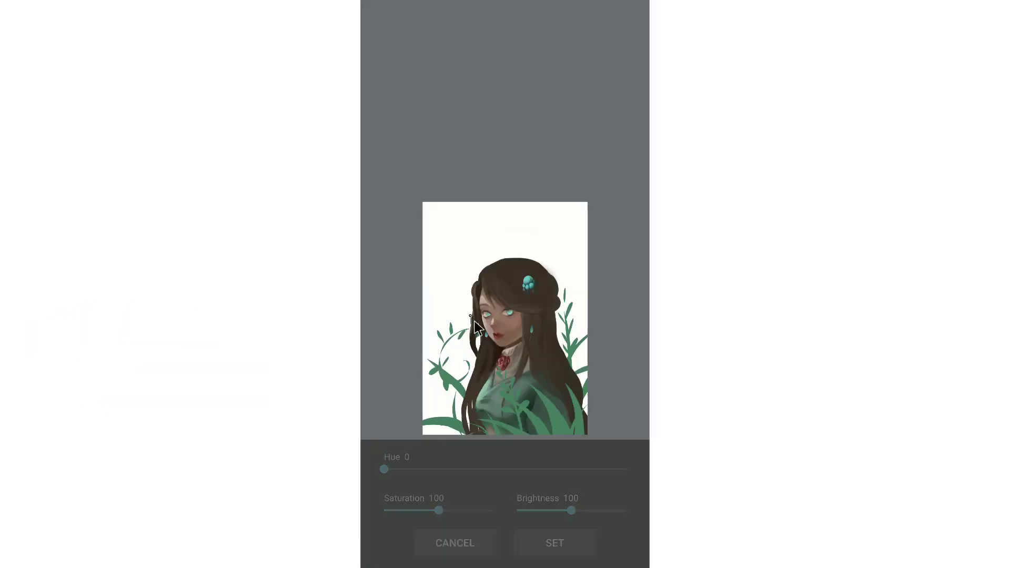
click(427, 469)
drag(574, 515, 580, 510)
drag(439, 510, 437, 508)
drag(415, 469, 592, 472)
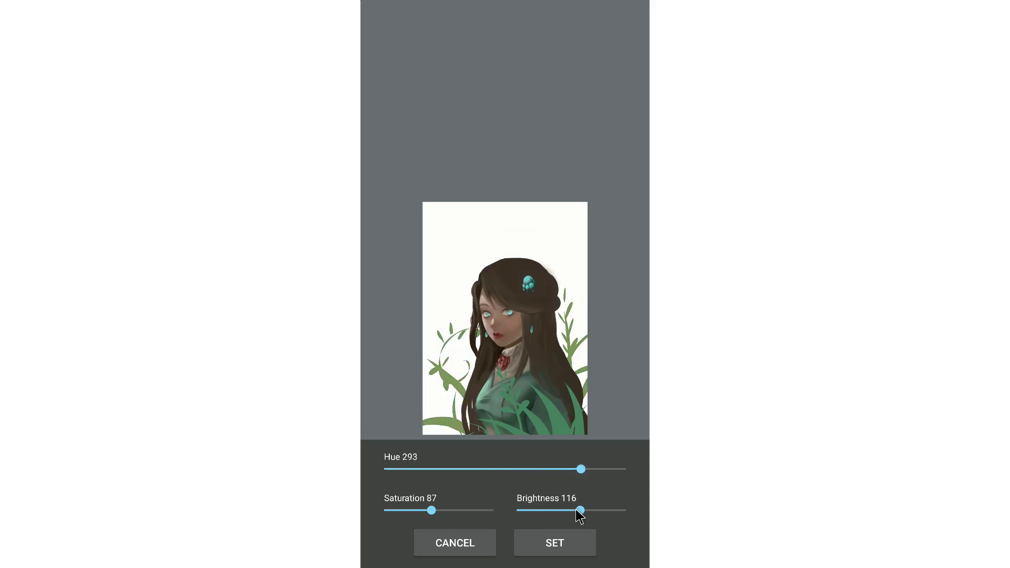
mouse_move(580, 515)
mouse_down()
mouse_move(604, 519)
mouse_move(597, 513)
mouse_up()
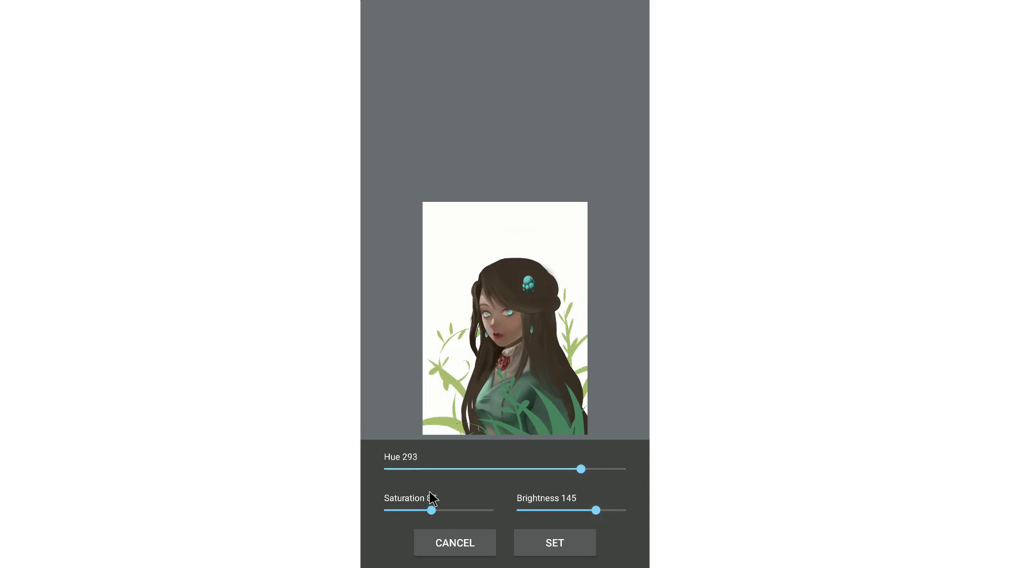
drag(431, 507, 409, 514)
click(556, 546)
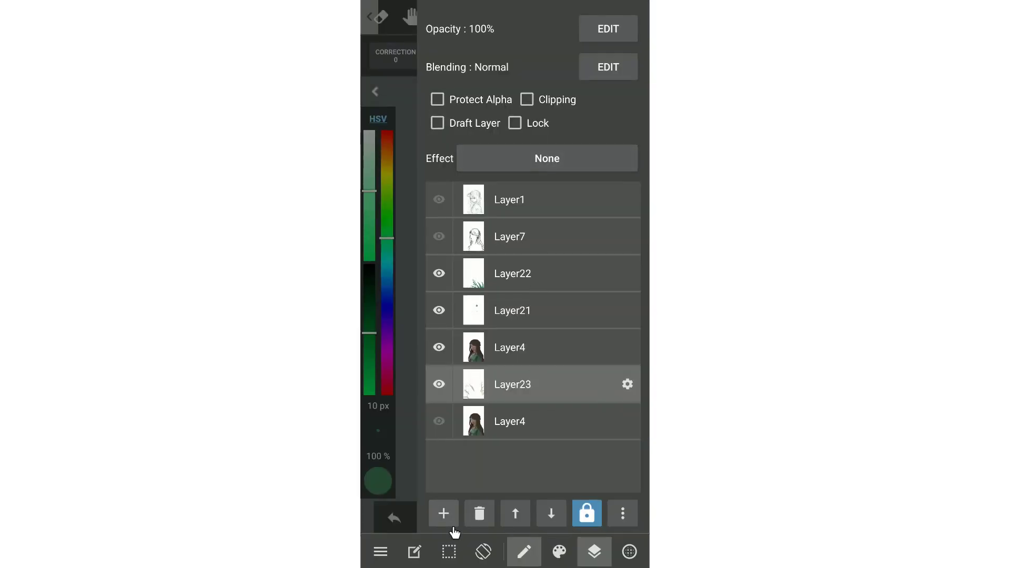
- Add a color layer with Clipping directly above Layer23 and apply a green gradient rising from the bottom of the canvas
click(444, 513)
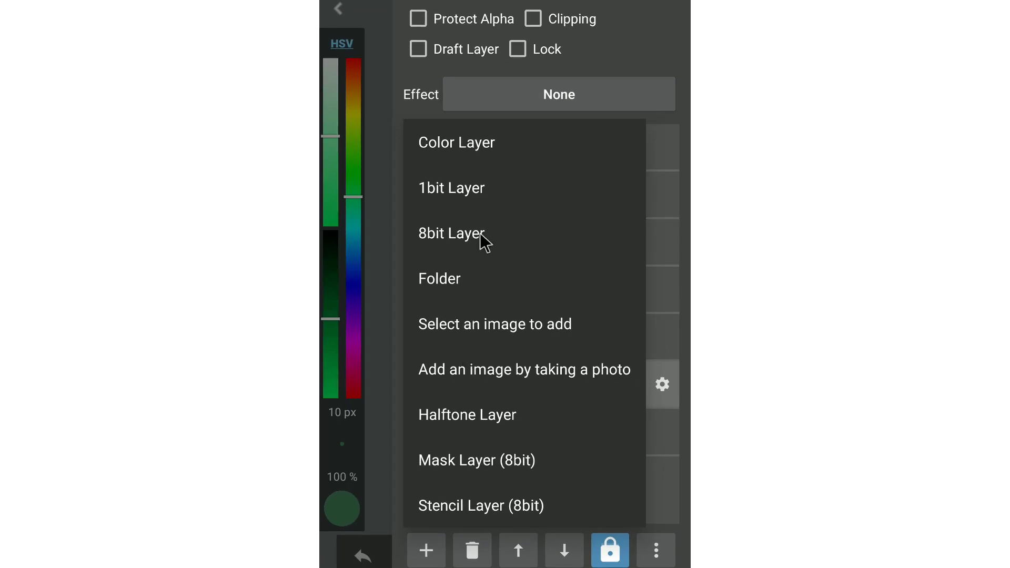
click(507, 148)
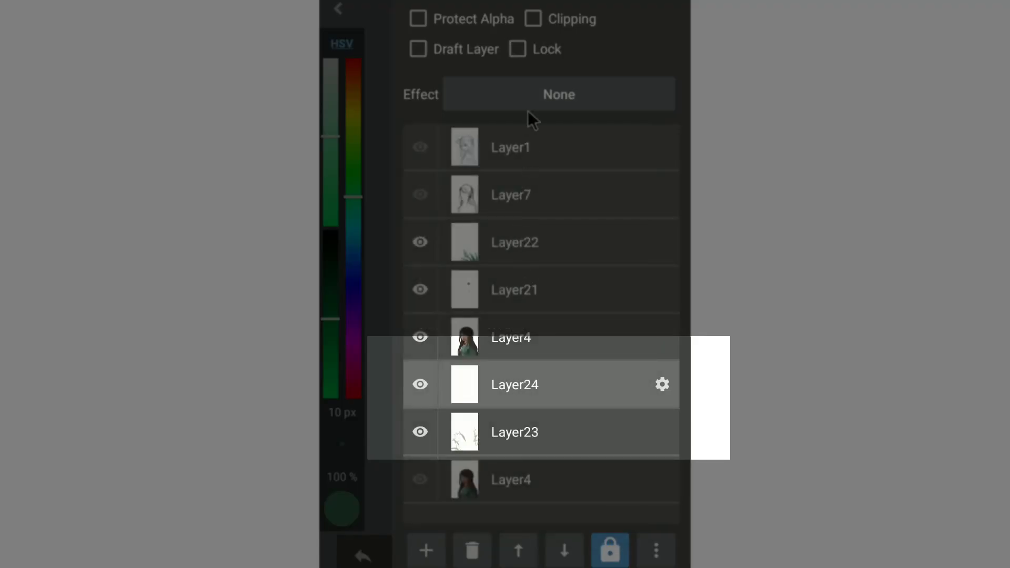
click(551, 20)
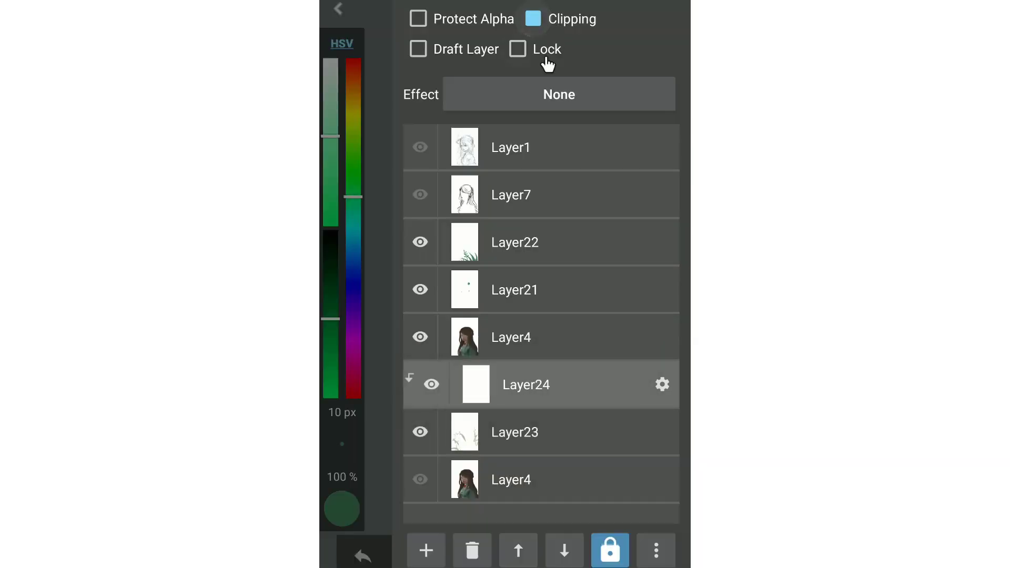
click(378, 238)
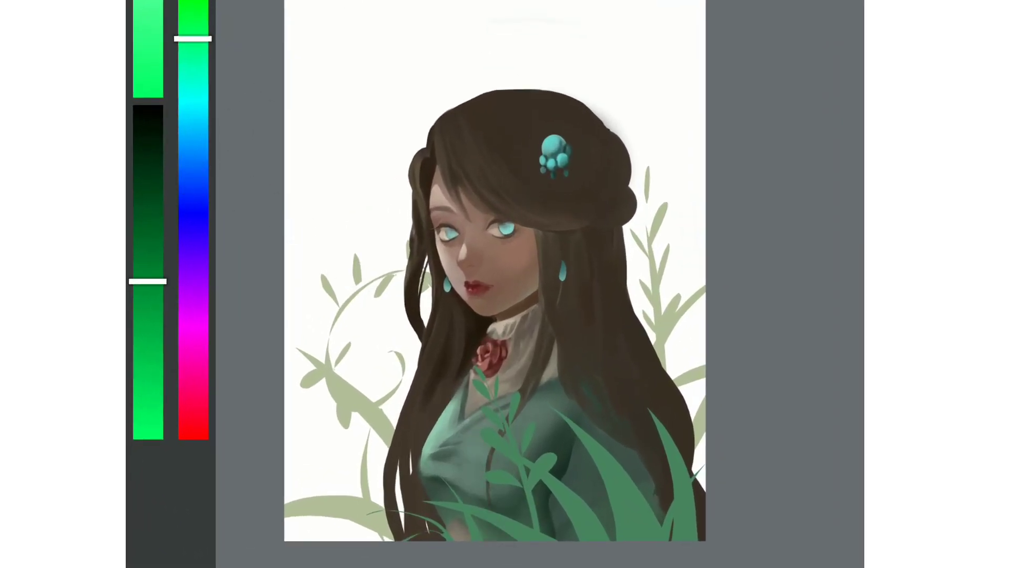
drag(478, 567, 419, 168)
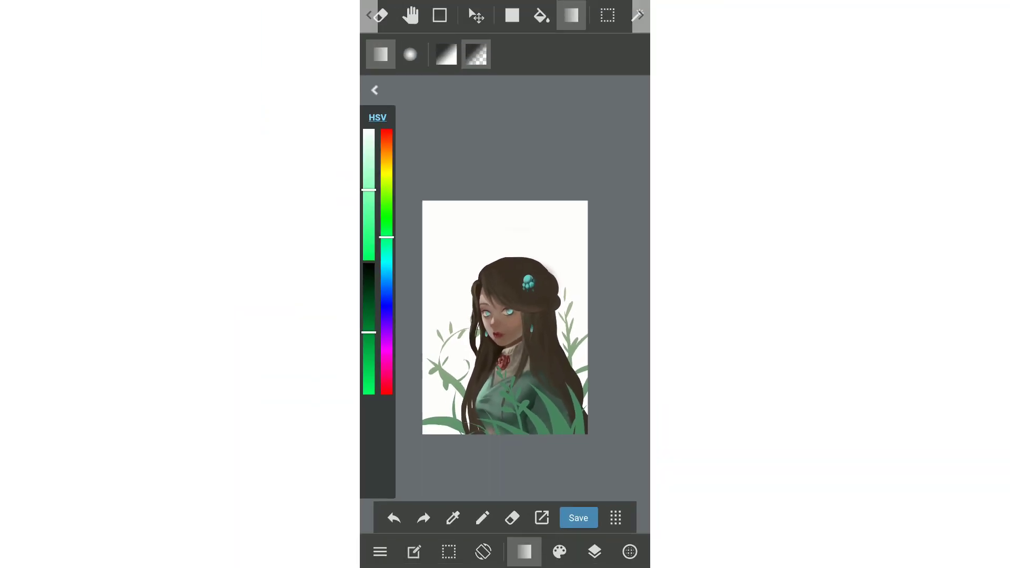
- Apply the Hue Saturation Brightness filter to the clipped gradient on Layer24 and shift its hue
click(595, 553)
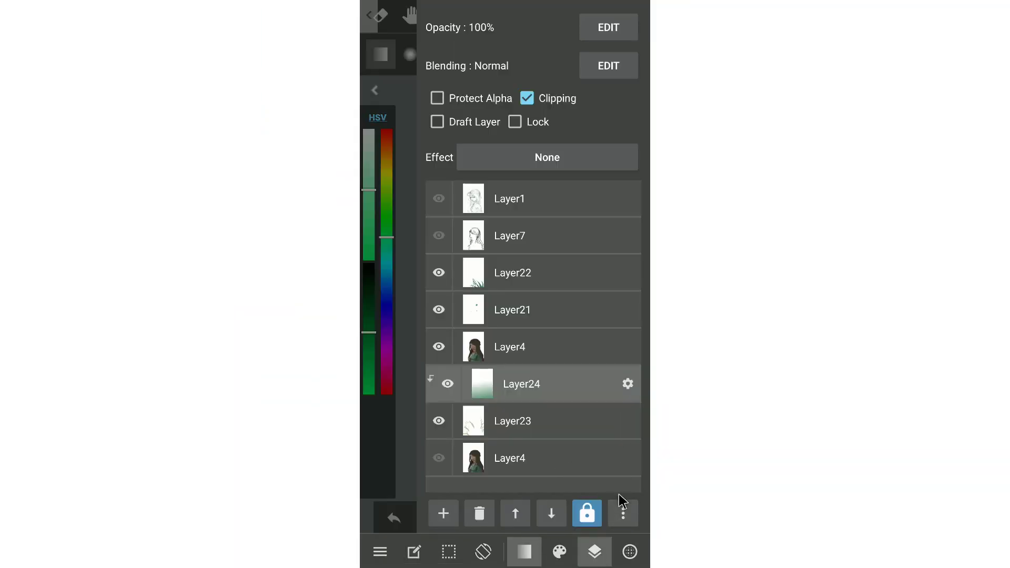
click(623, 513)
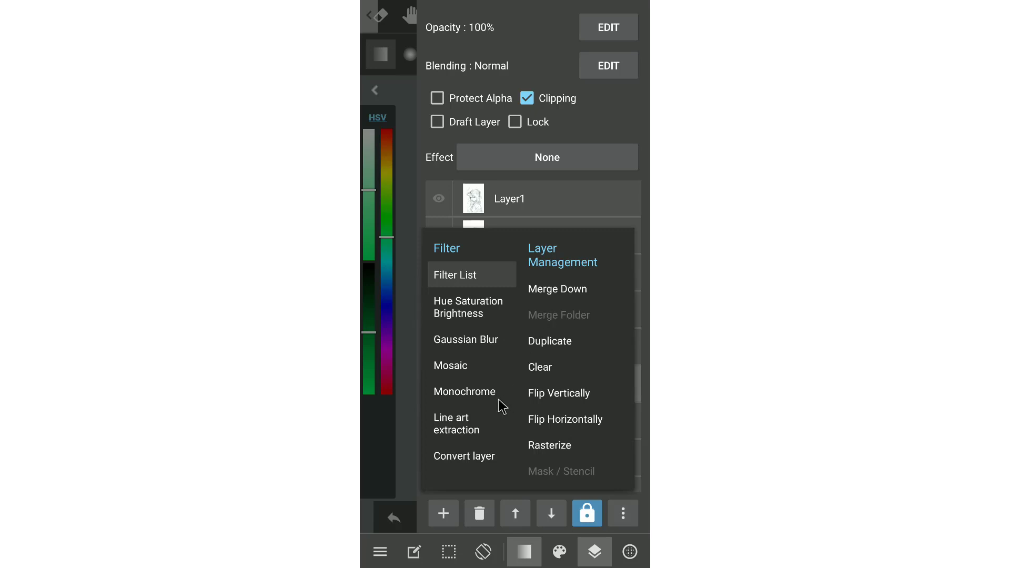
click(485, 318)
mouse_move(441, 468)
mouse_down()
mouse_move(467, 468)
mouse_move(442, 473)
mouse_up()
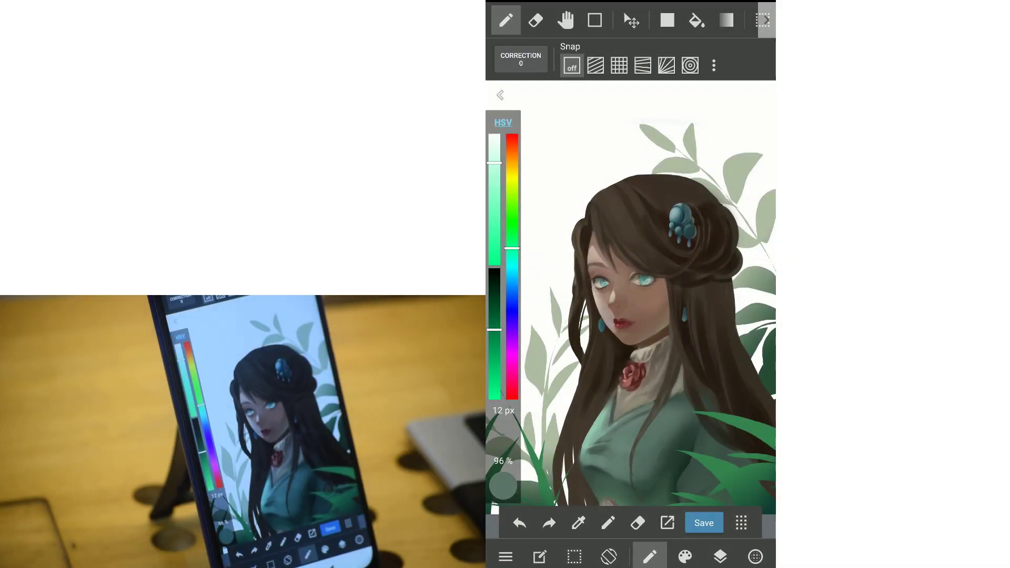
- Add a new layer directly above the accessories layer, Layer10
click(720, 561)
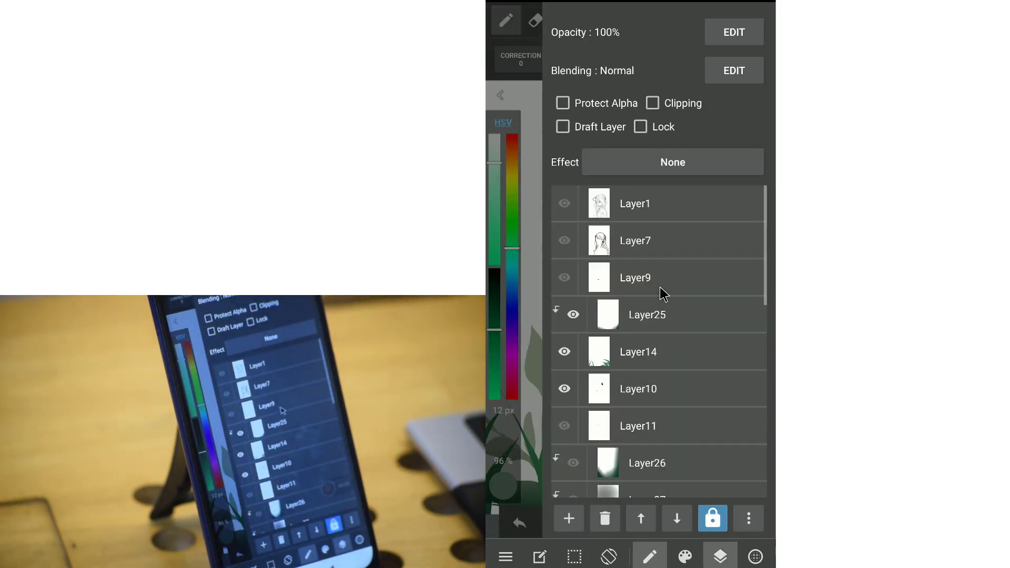
click(655, 316)
click(648, 397)
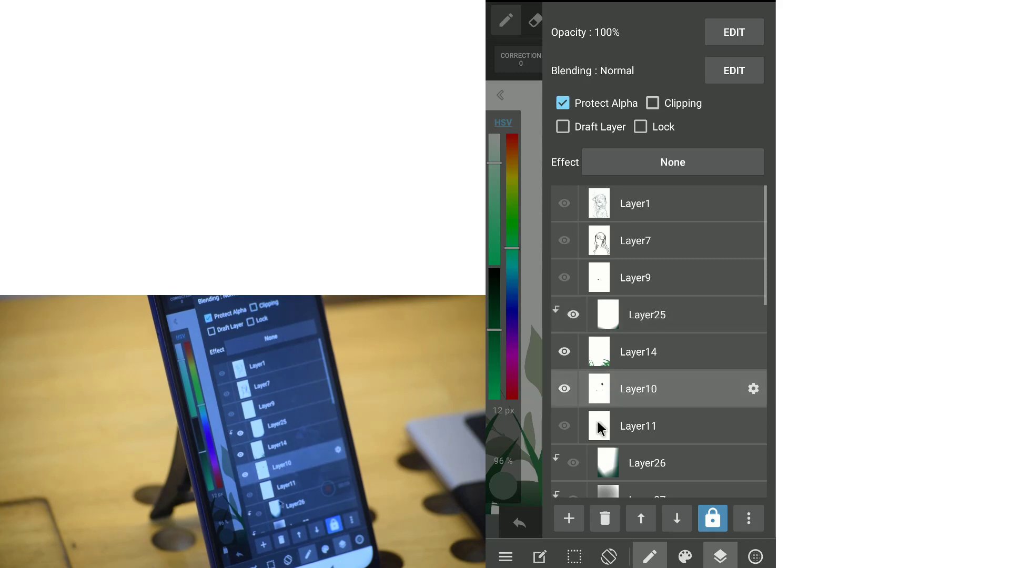
click(587, 517)
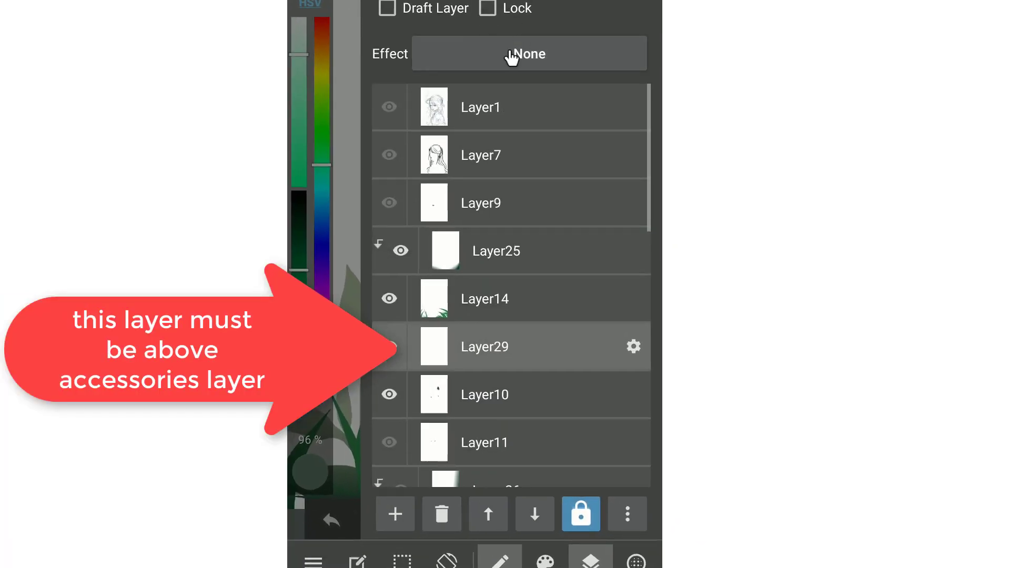
click(359, 129)
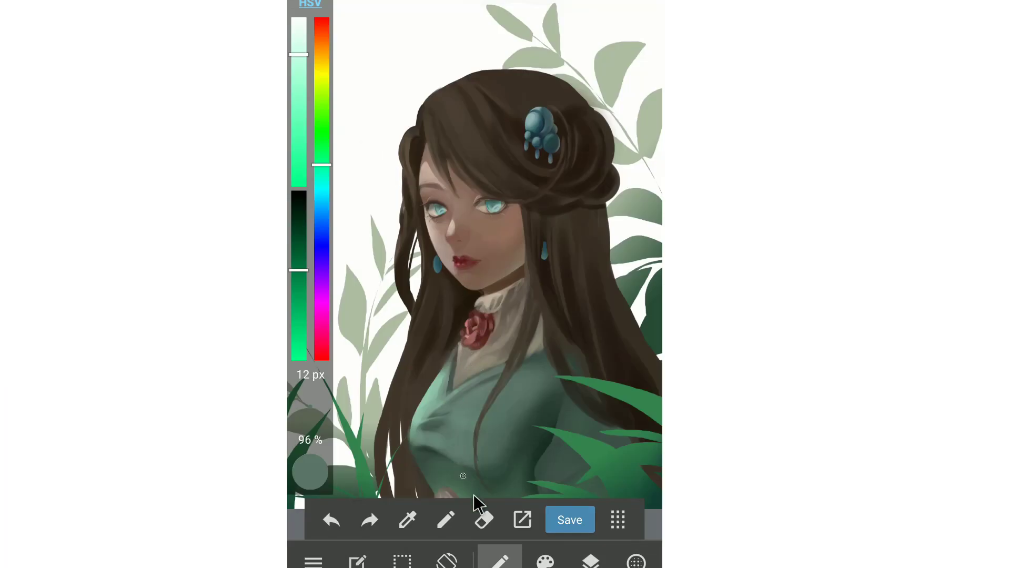
- Select the Airbrush at 300 px and 72% opacity and mix a bright light turquoise color
click(536, 565)
scroll(471, 444, down, 3)
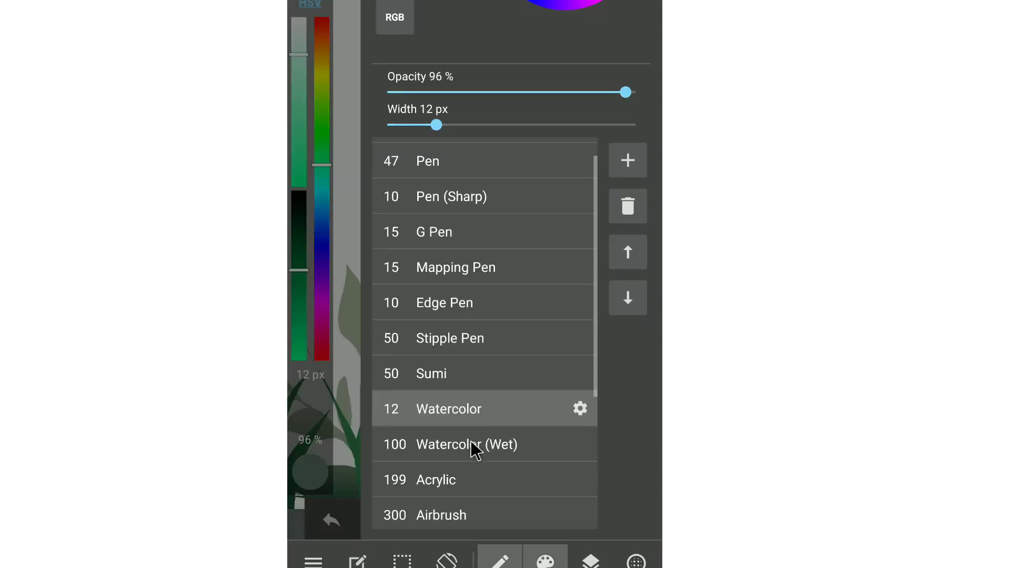
click(462, 448)
click(358, 406)
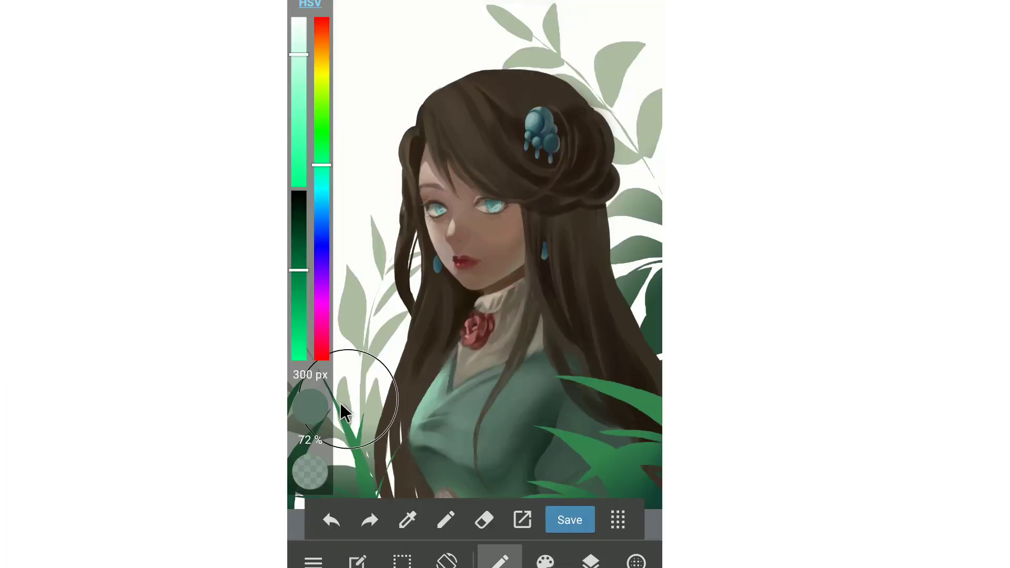
drag(302, 286, 304, 342)
drag(296, 66, 299, 92)
drag(321, 163, 320, 167)
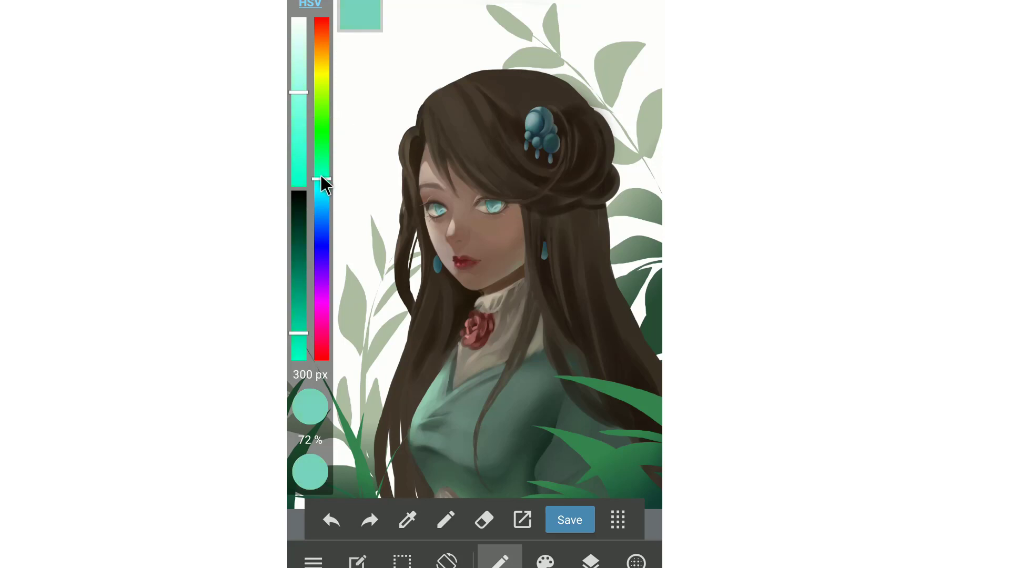
drag(299, 333, 302, 358)
- Reduce the brush width to 45 px and paint a soft turquoise glow over the iris of the eye nearer the loose side strand
drag(321, 400, 318, 445)
drag(317, 513, 318, 521)
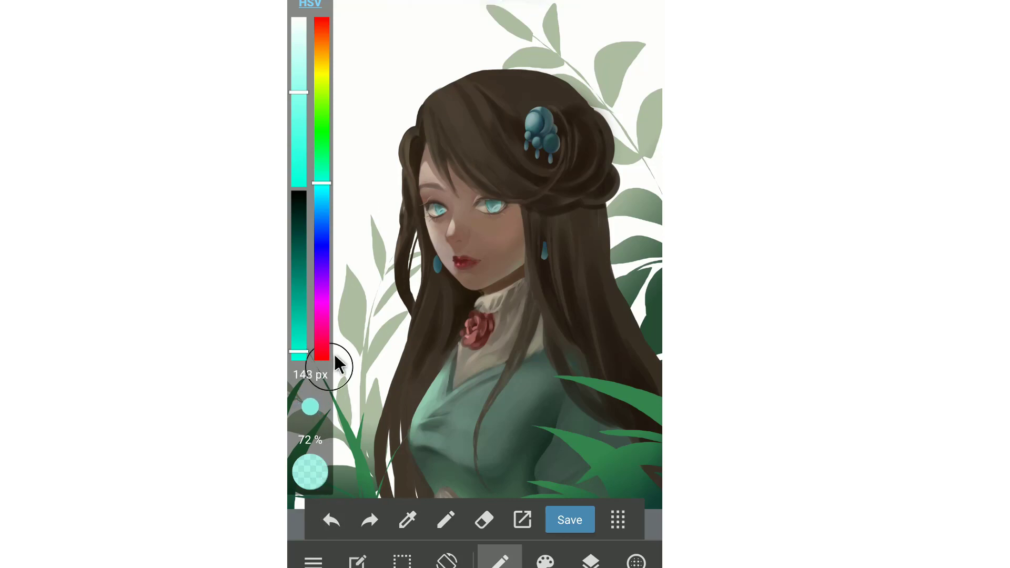
drag(319, 421, 312, 471)
drag(324, 410, 313, 416)
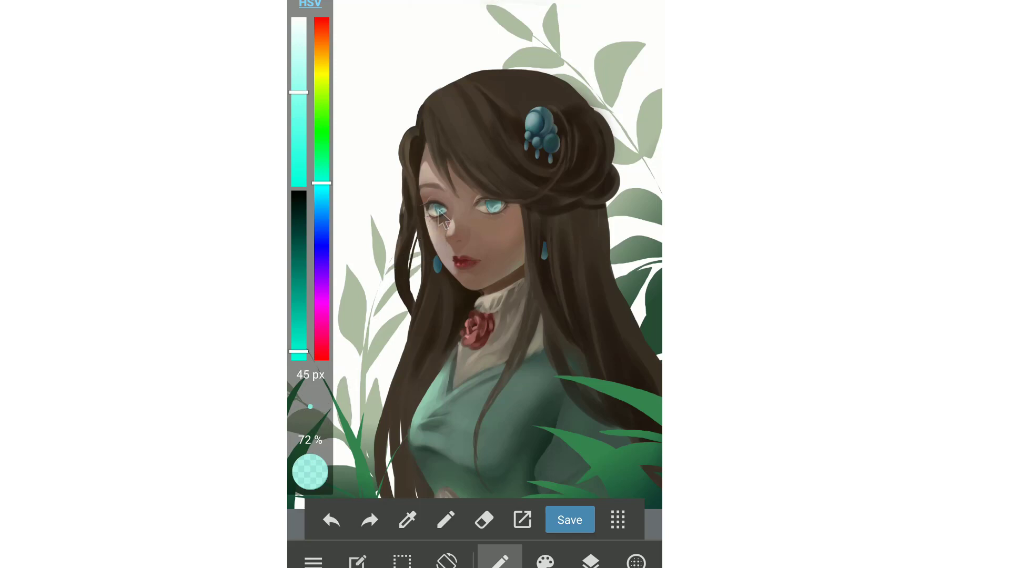
scroll(442, 215, up, 5)
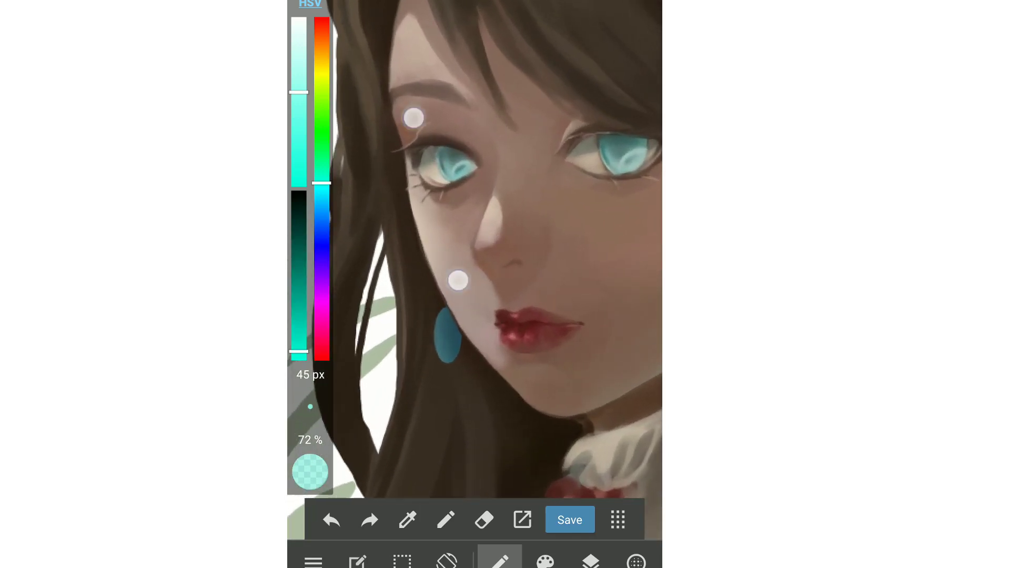
scroll(436, 199, up, 5)
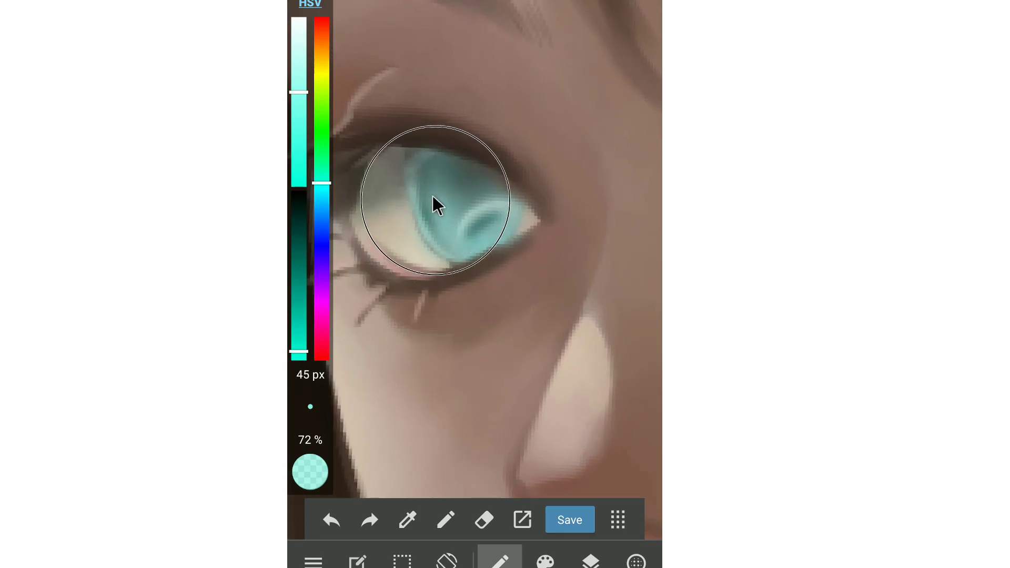
mouse_move(431, 195)
mouse_down()
mouse_move(467, 227)
mouse_move(436, 219)
mouse_move(530, 191)
mouse_move(470, 206)
mouse_up()
- Set the brush width to 31 px and paint a soft turquoise glow over the iris of the other eye
drag(314, 416, 315, 432)
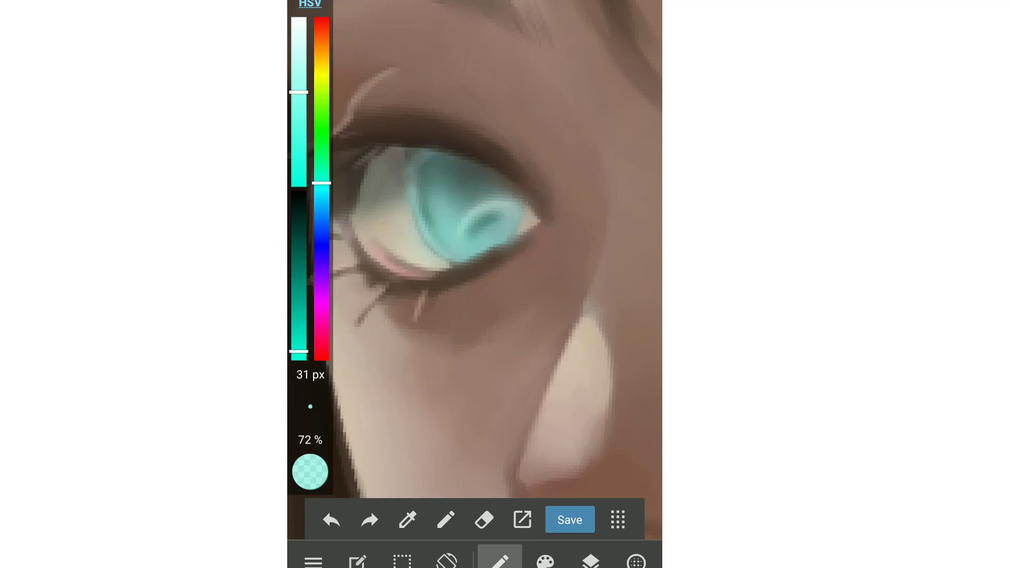
scroll(419, 250, down, 5)
drag(352, 200, 292, 196)
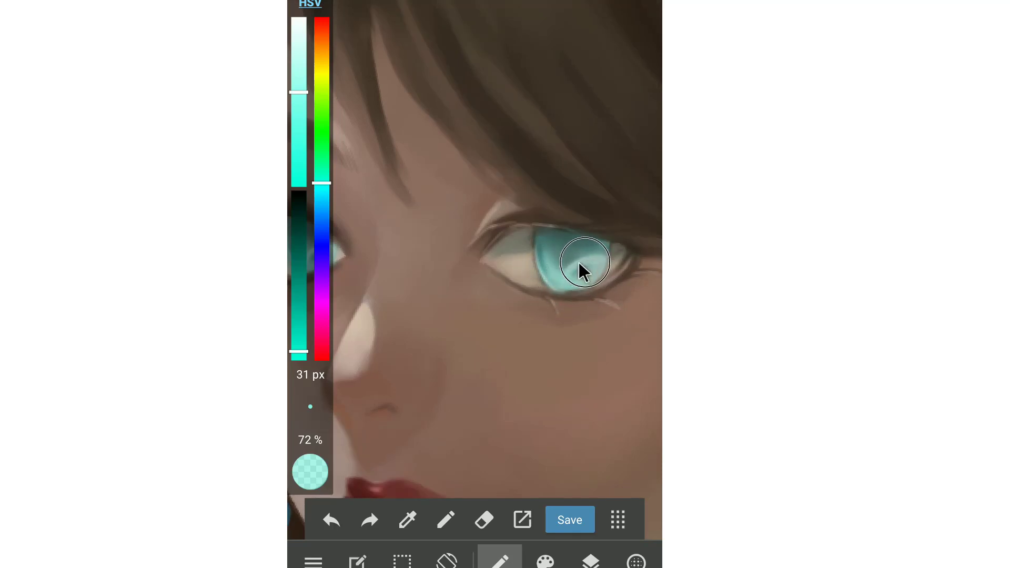
scroll(467, 246, down, 5)
drag(495, 287, 519, 303)
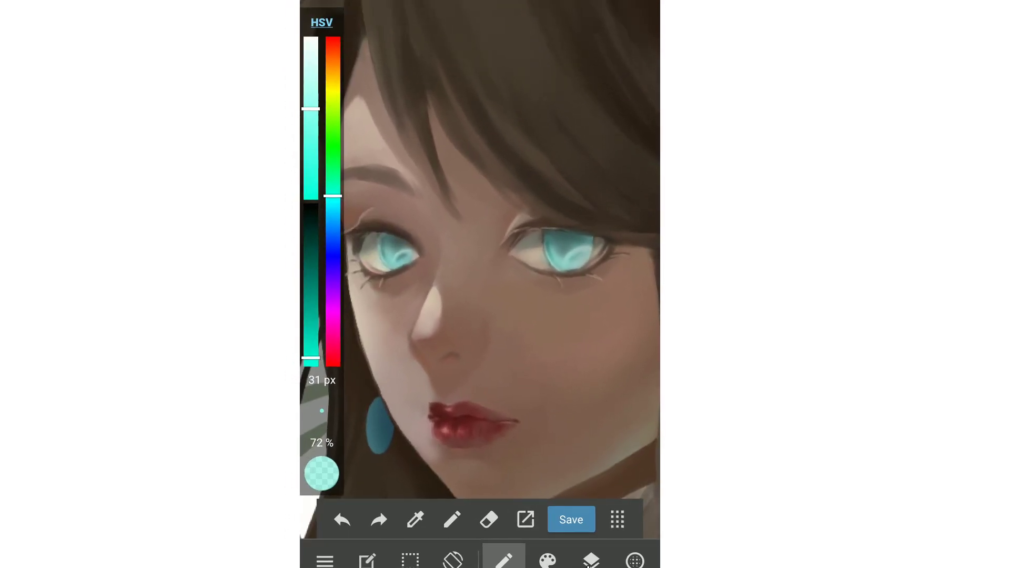
- Set the blending mode of the glow layer, Layer29, to Add
click(591, 562)
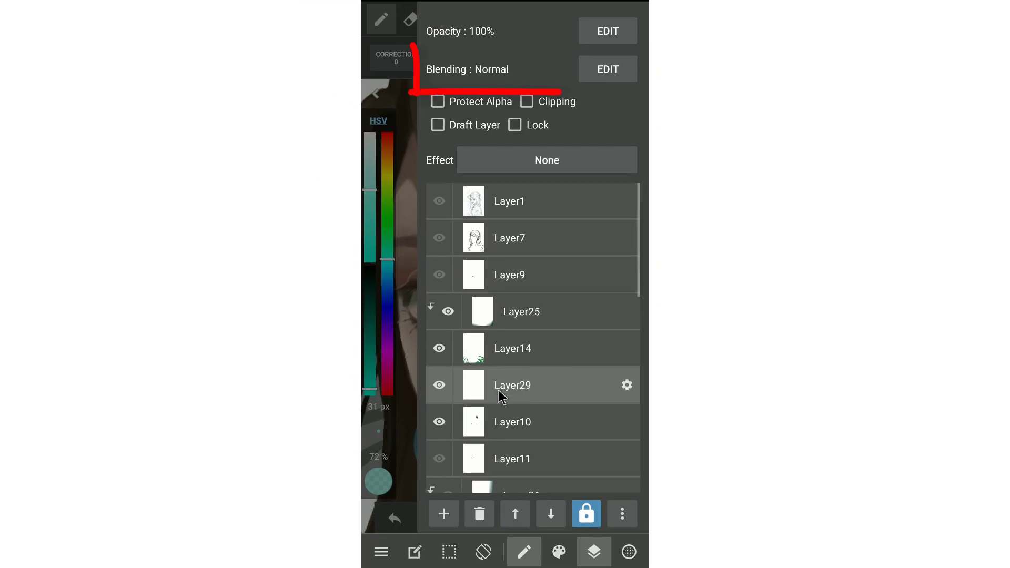
click(611, 69)
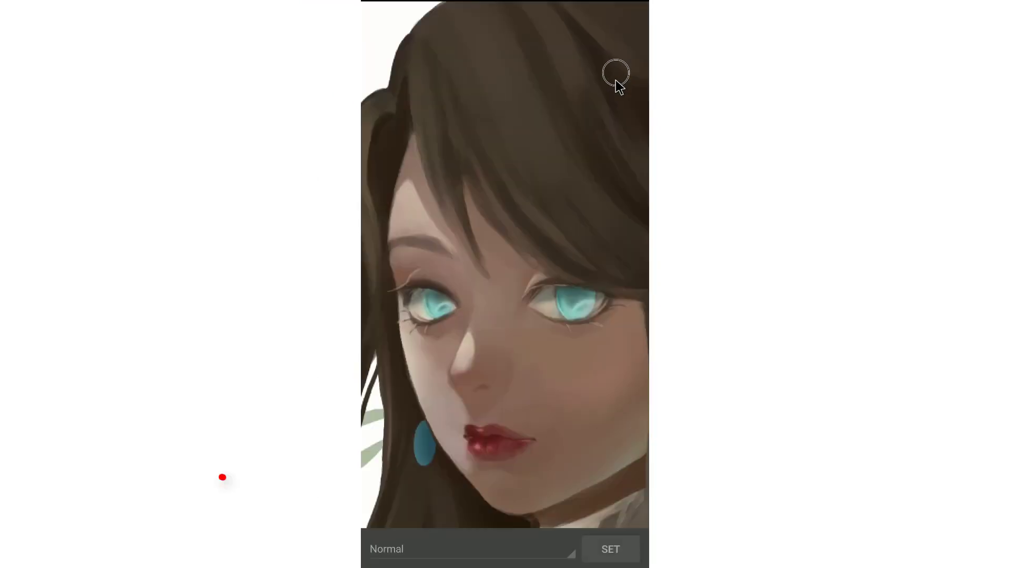
click(484, 555)
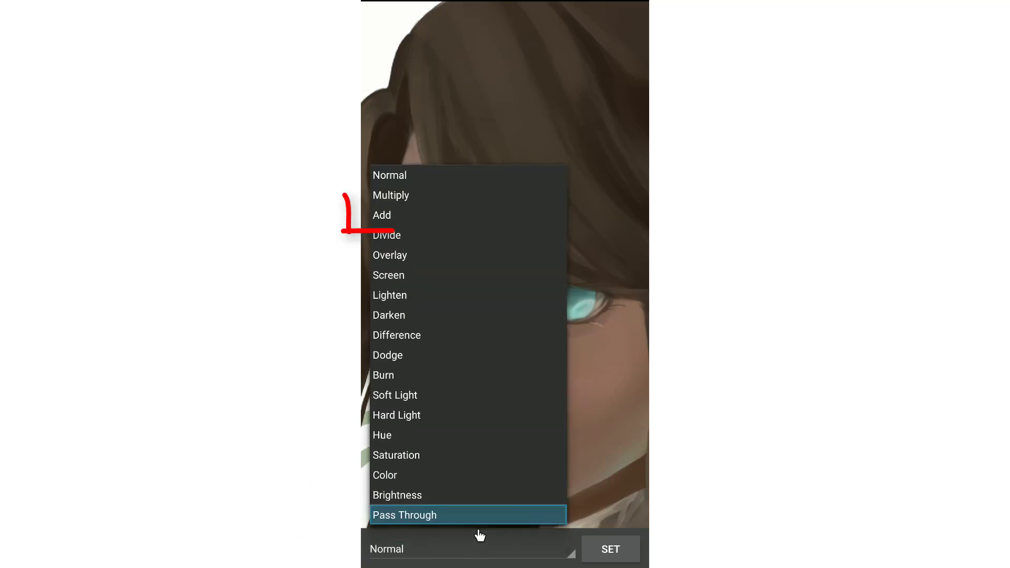
click(448, 217)
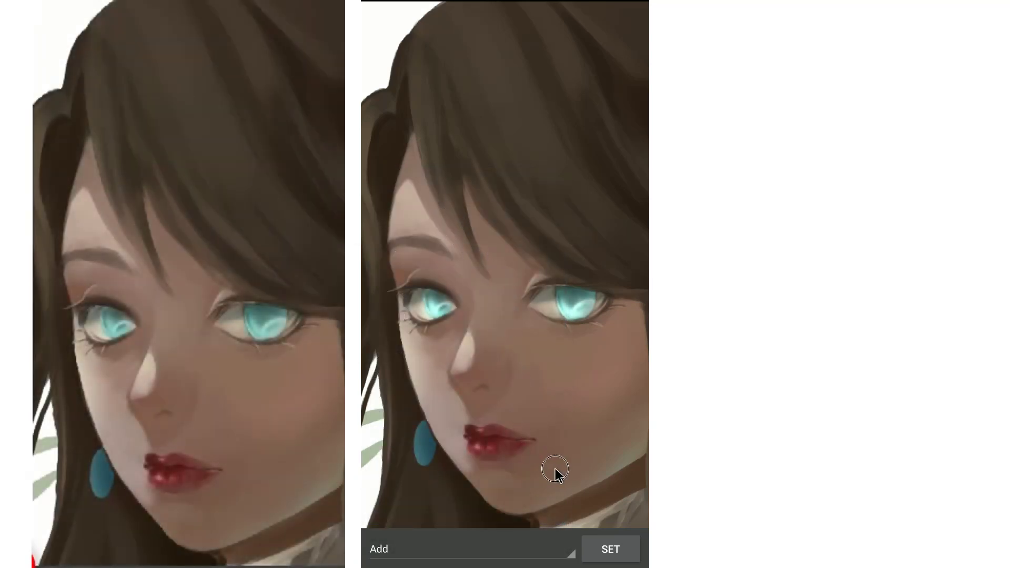
click(619, 551)
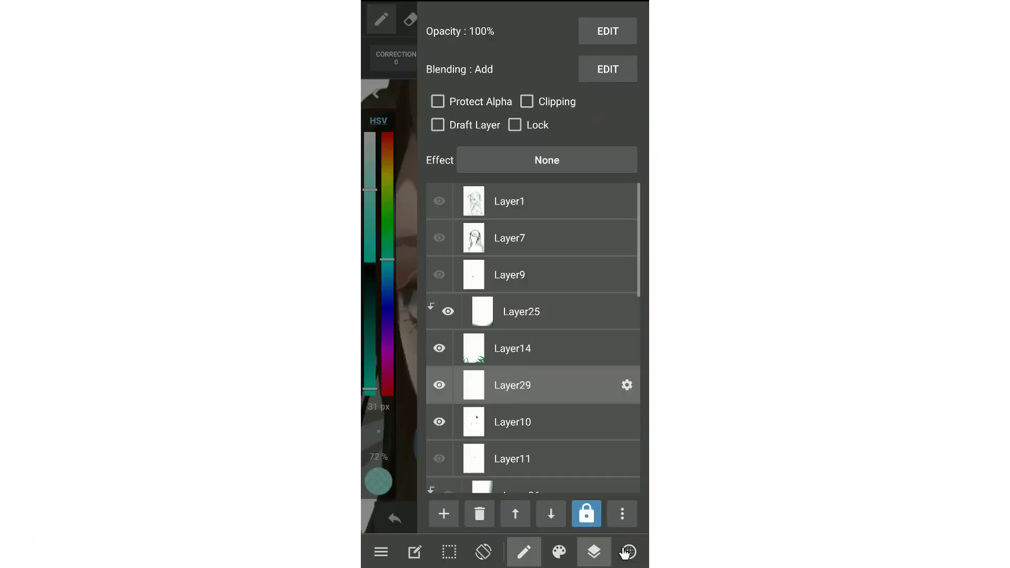
- Paint soft turquoise glow highlights on the hanging drops and round beads of the hair ornament
click(415, 368)
scroll(500, 327, down, 5)
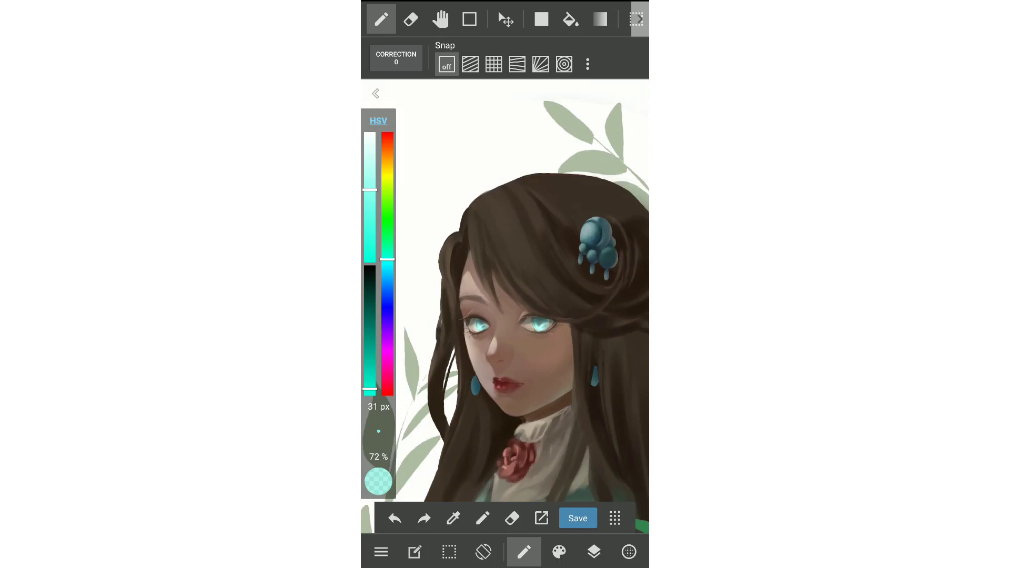
scroll(489, 294, up, 5)
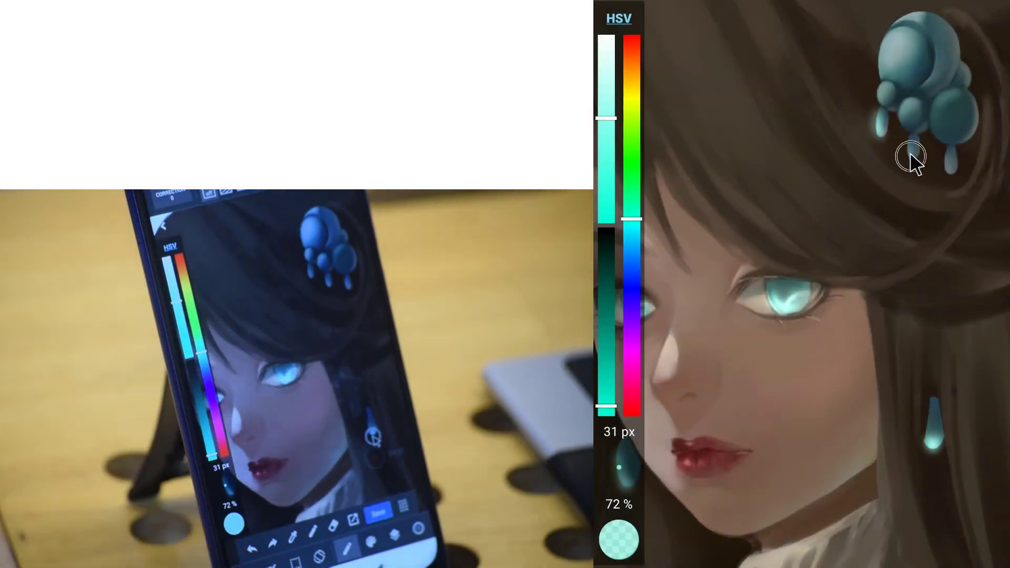
click(912, 154)
click(951, 168)
click(891, 54)
click(885, 91)
click(933, 35)
click(910, 106)
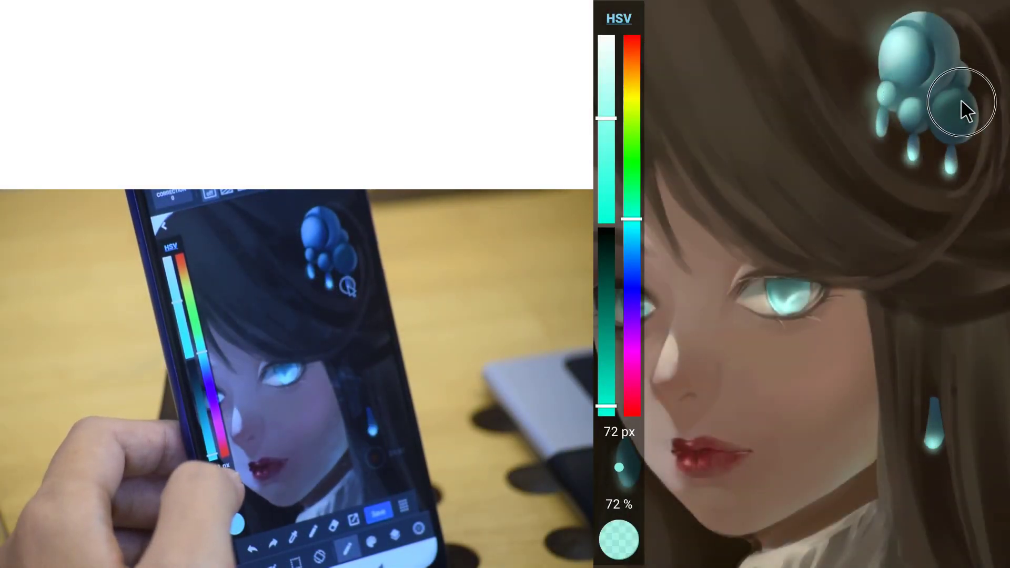
- Shift the color to light green, set the brush width to 52 px and add a glow to the hair ornament's large lower bead
drag(632, 219, 631, 191)
drag(619, 468, 619, 478)
click(964, 135)
scroll(844, 312, down, 5)
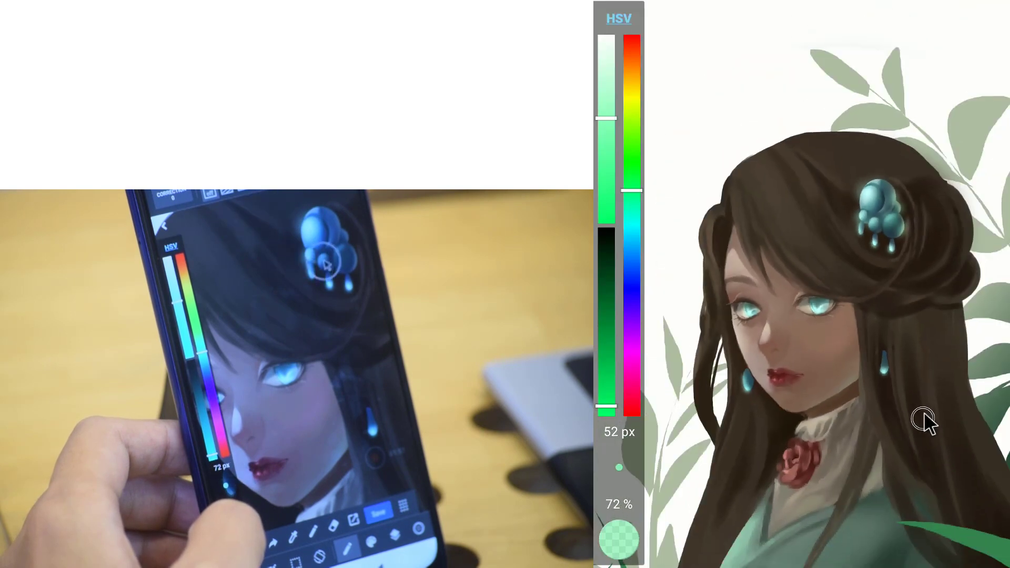
- Shift the hue to cyan and add a glow to both earrings
drag(631, 191, 632, 226)
click(748, 382)
click(884, 367)
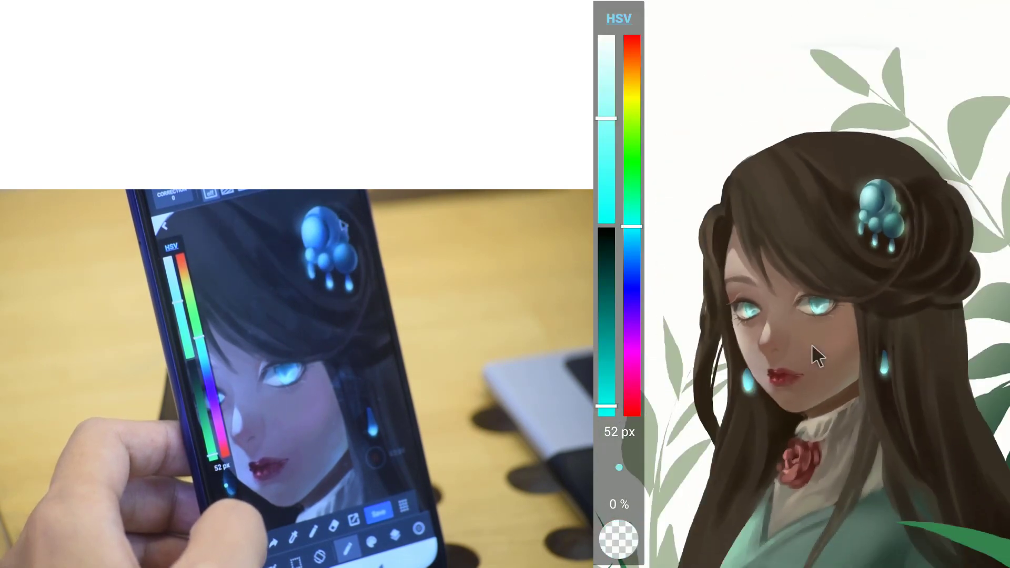